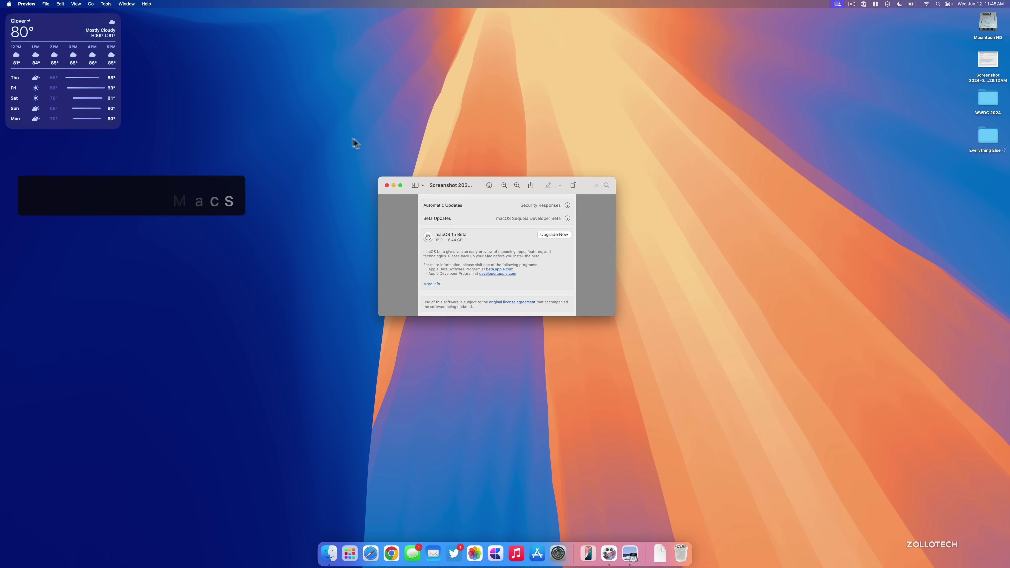
- Close the Preview window showing the macOS 15 Beta update screenshot
{"action": "left_click", "coordinate": [386, 185]}
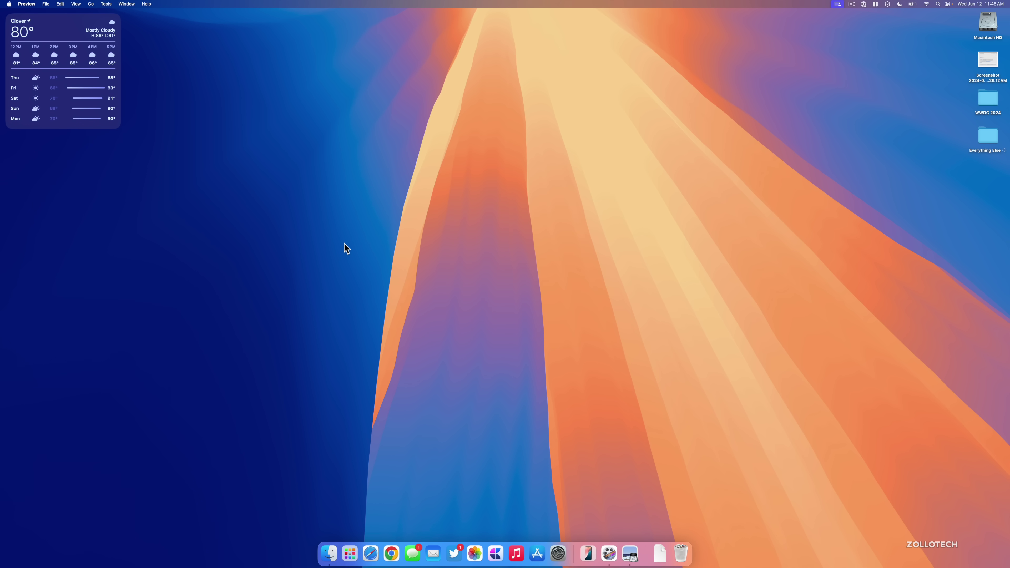
{"action": "left_click", "coordinate": [9, 4]}
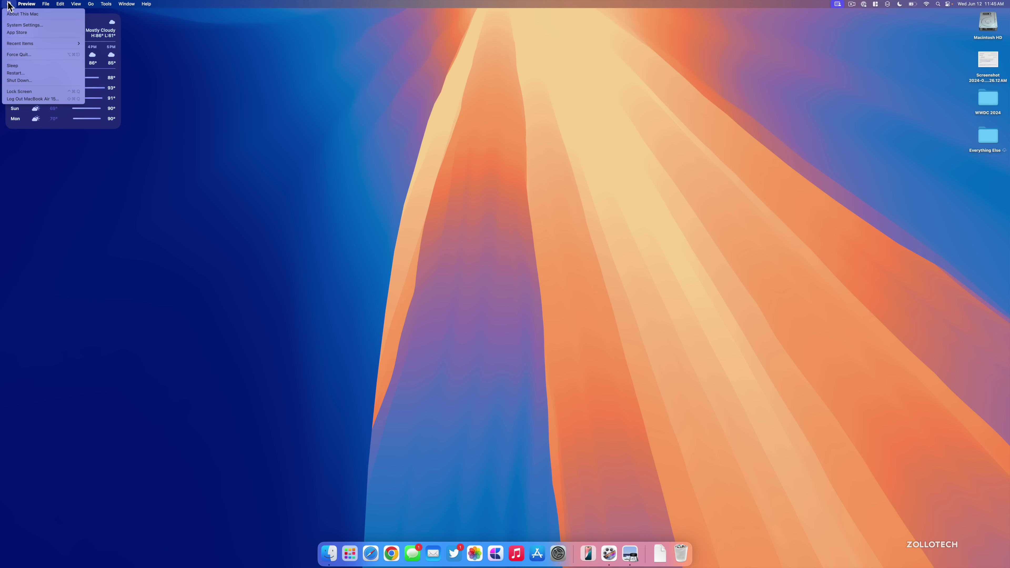
{"action": "left_click", "coordinate": [19, 18]}
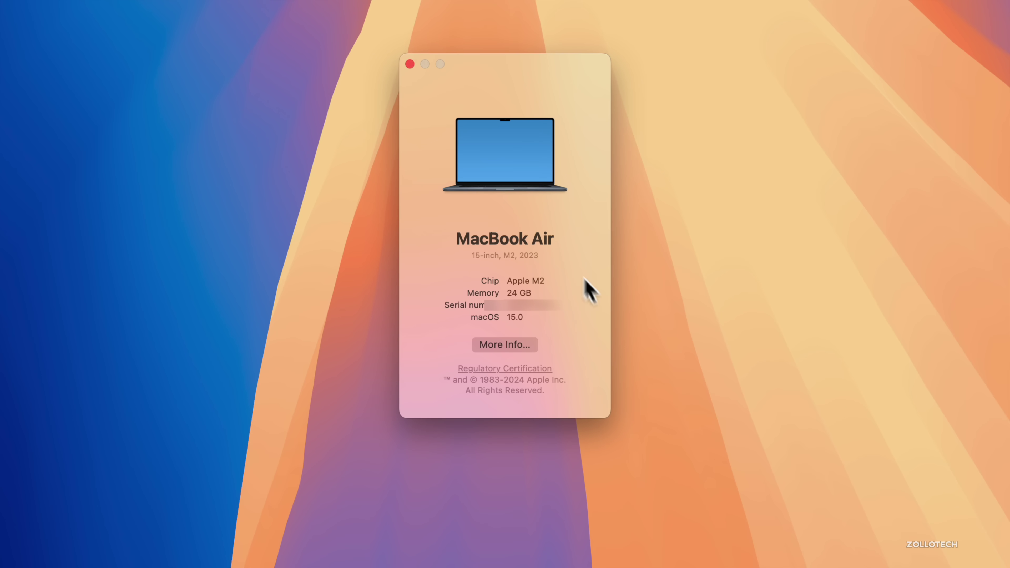
{"action": "left_click_drag", "start_coordinate": [519, 318], "coordinate": [497, 318]}
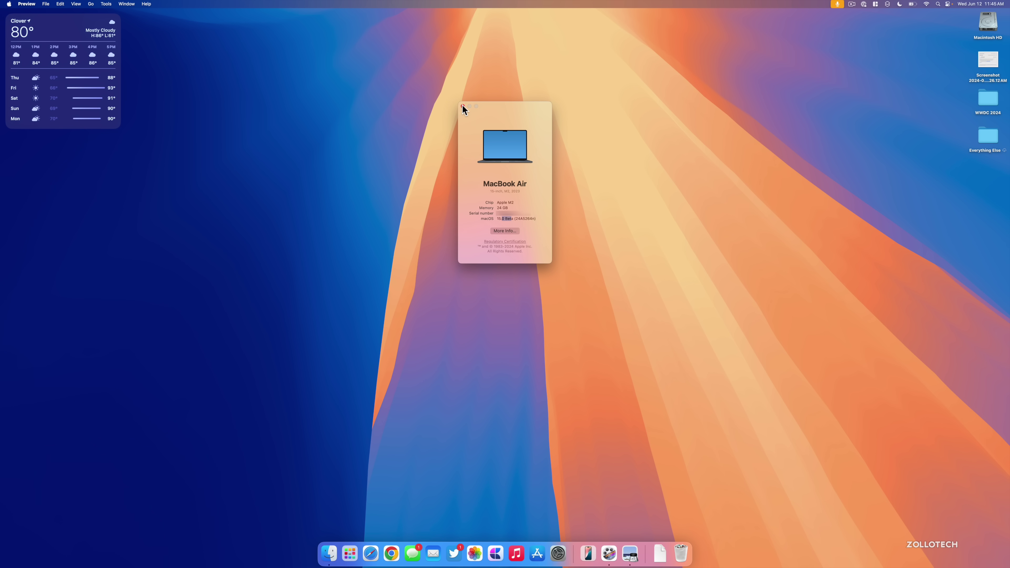
{"action": "left_click", "coordinate": [462, 105]}
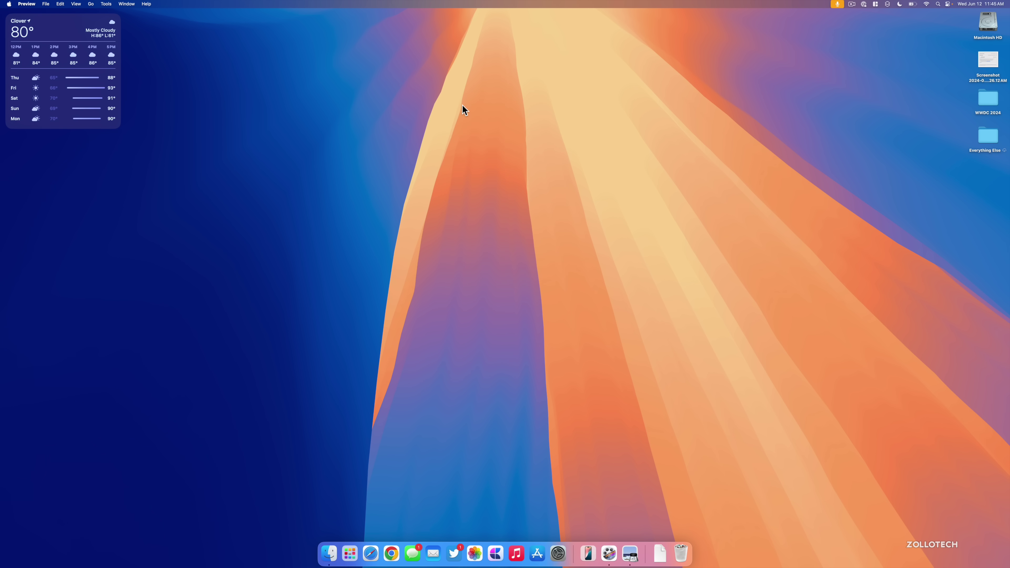
{"action": "left_click", "coordinate": [377, 552]}
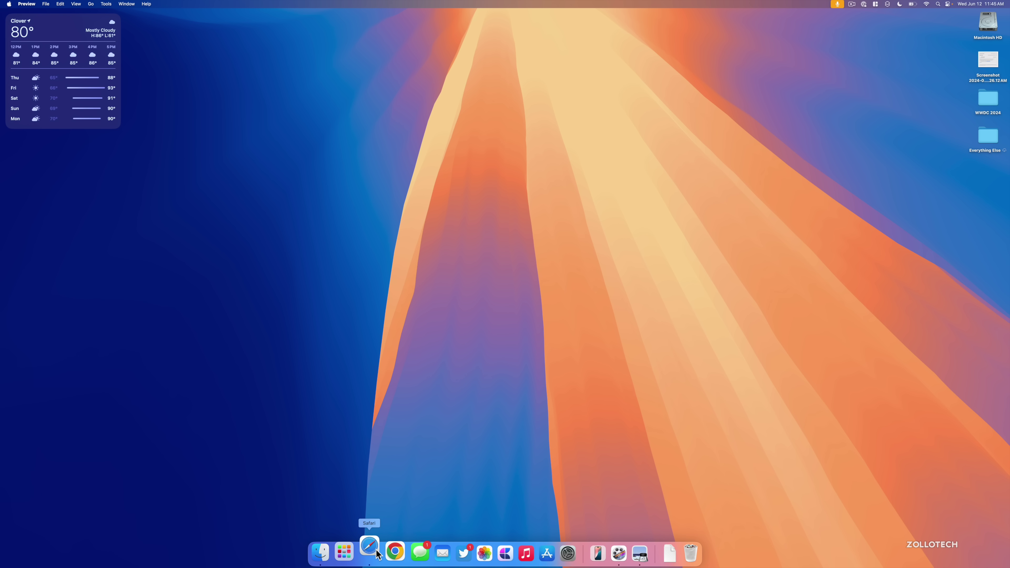
{"action": "left_click", "coordinate": [459, 176]}
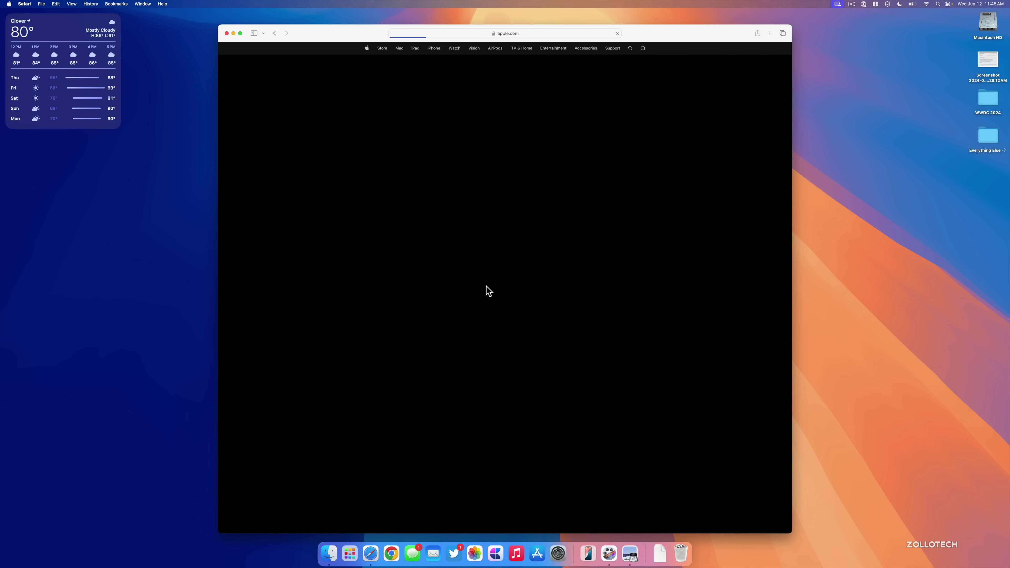
{"action": "scroll", "coordinate": [495, 332], "scroll_direction": "down", "scroll_amount": 6}
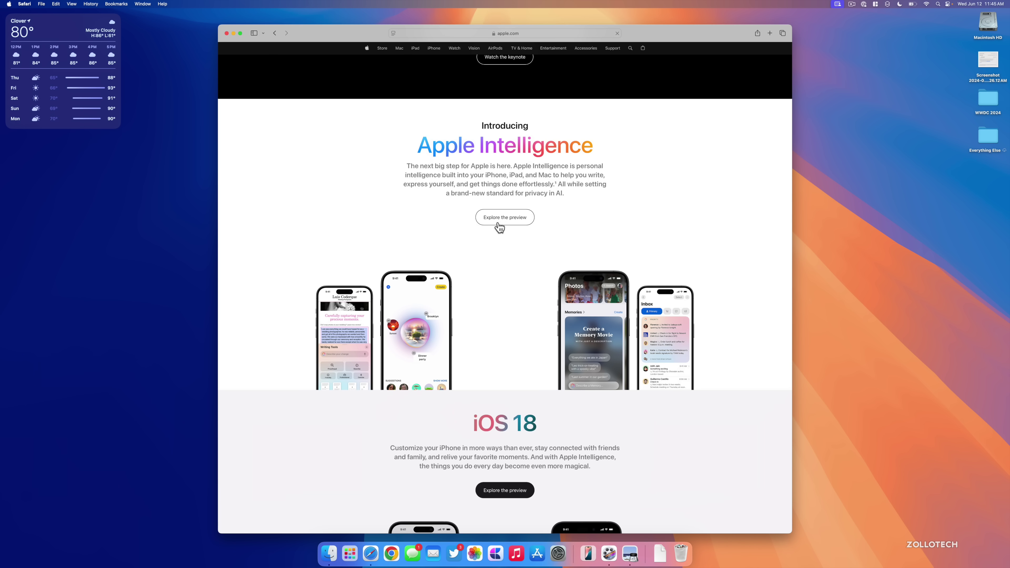
{"action": "left_click", "coordinate": [497, 223]}
{"action": "scroll", "coordinate": [528, 233], "scroll_direction": "down", "scroll_amount": 3}
{"action": "scroll", "coordinate": [528, 235], "scroll_direction": "up", "scroll_amount": 3}
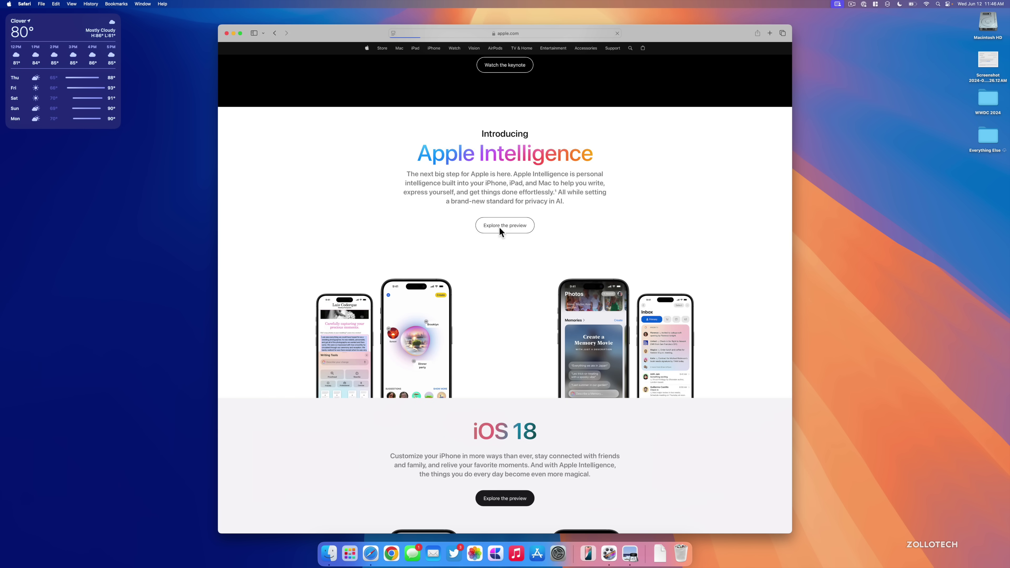
{"action": "scroll", "coordinate": [541, 355], "scroll_direction": "down", "scroll_amount": 15}
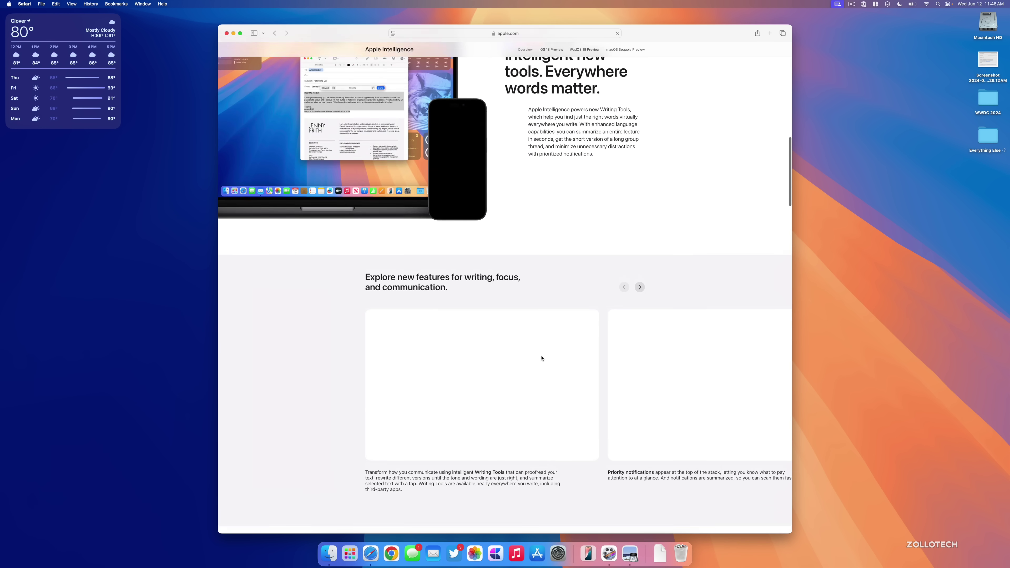
{"action": "scroll", "coordinate": [541, 358], "scroll_direction": "up", "scroll_amount": 4}
{"action": "scroll", "coordinate": [541, 358], "scroll_direction": "down", "scroll_amount": 4}
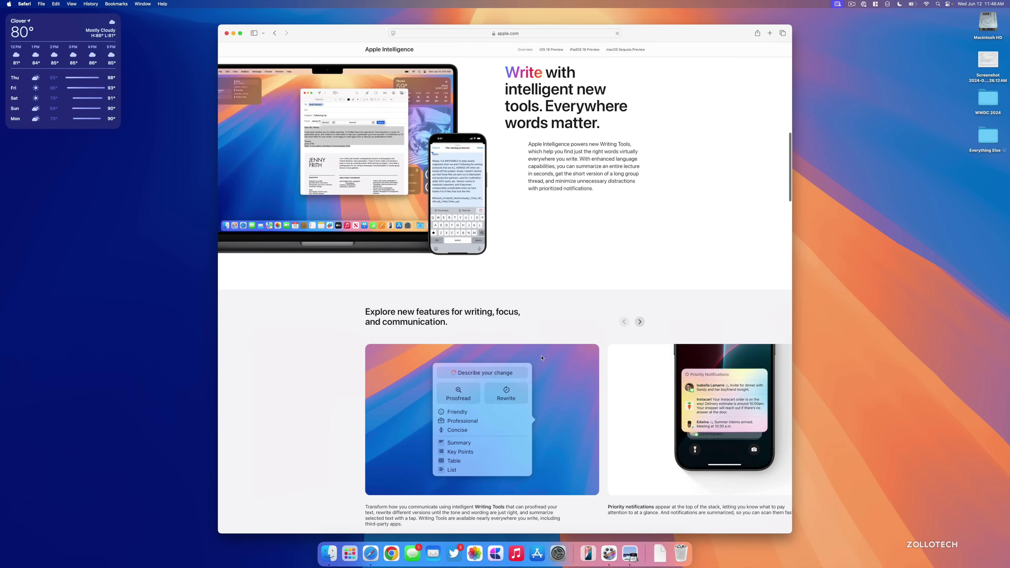
{"action": "scroll", "coordinate": [541, 357], "scroll_direction": "down", "scroll_amount": 15}
{"action": "scroll", "coordinate": [541, 358], "scroll_direction": "down", "scroll_amount": 8}
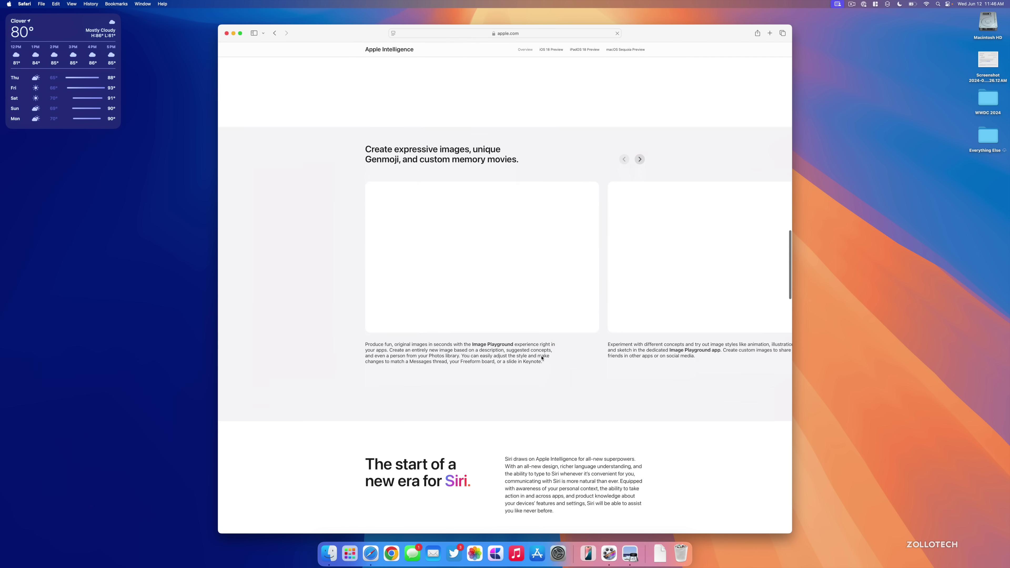
{"action": "scroll", "coordinate": [541, 358], "scroll_direction": "up", "scroll_amount": 20}
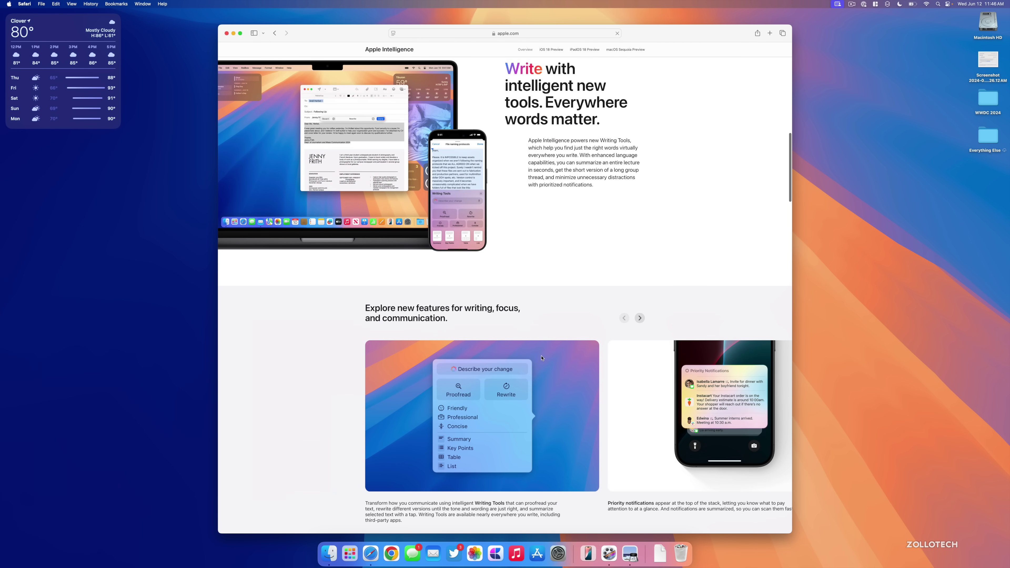
{"action": "left_click", "coordinate": [227, 33]}
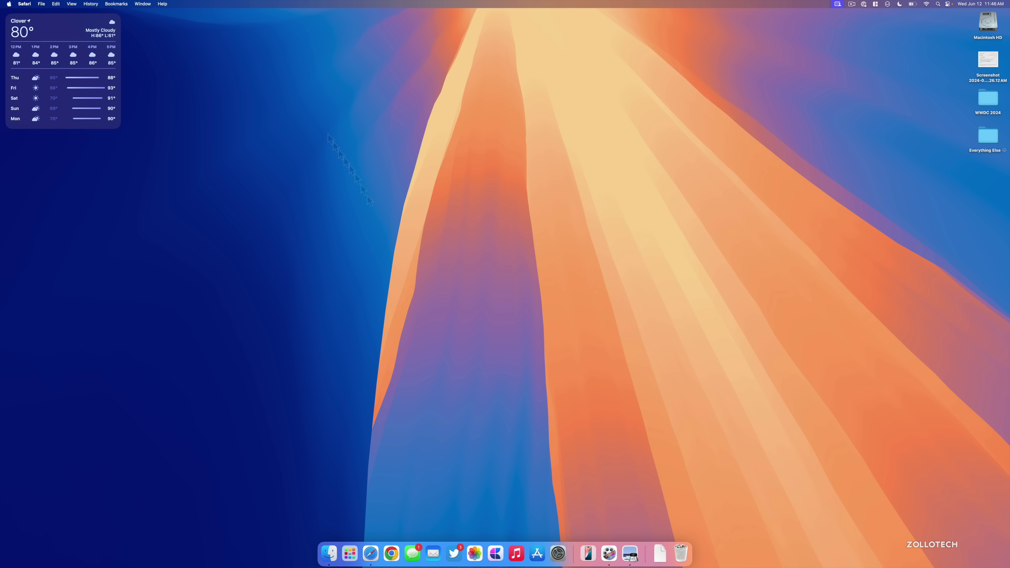
{"action": "left_click", "coordinate": [587, 555]}
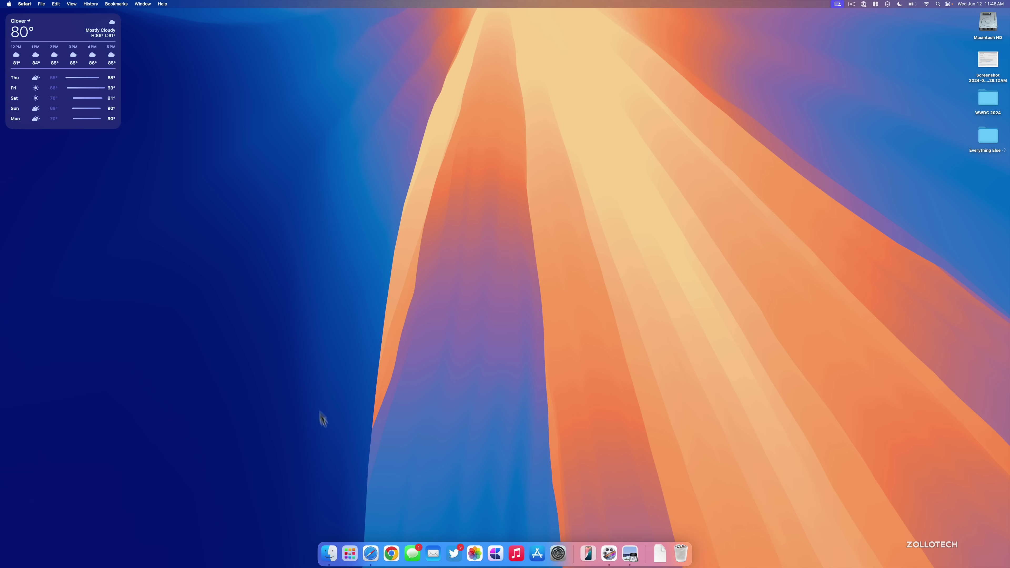
{"action": "left_click", "coordinate": [327, 551]}
{"action": "left_click", "coordinate": [661, 303]}
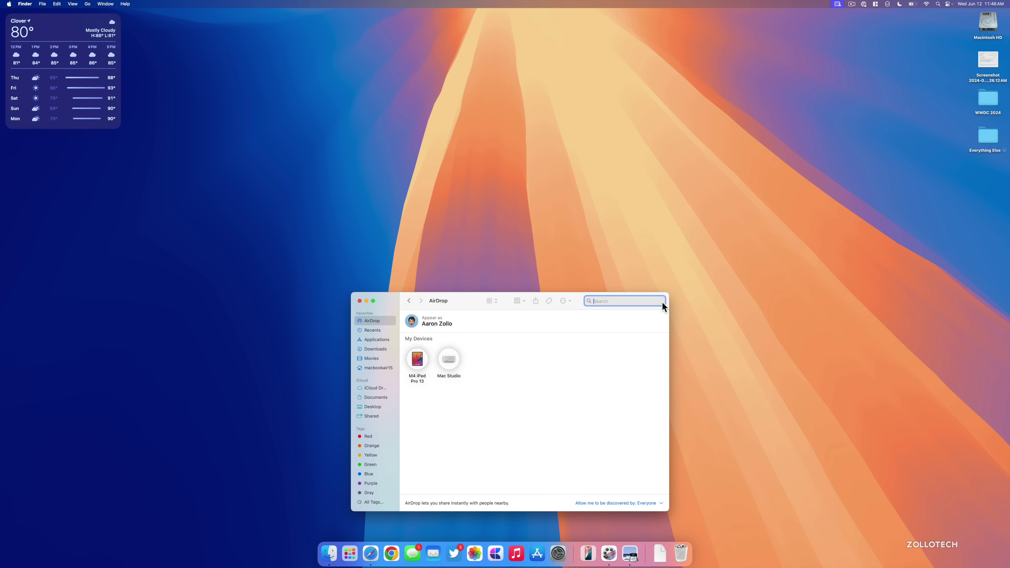
{"action": "type", "text": "iphone mirroring"}
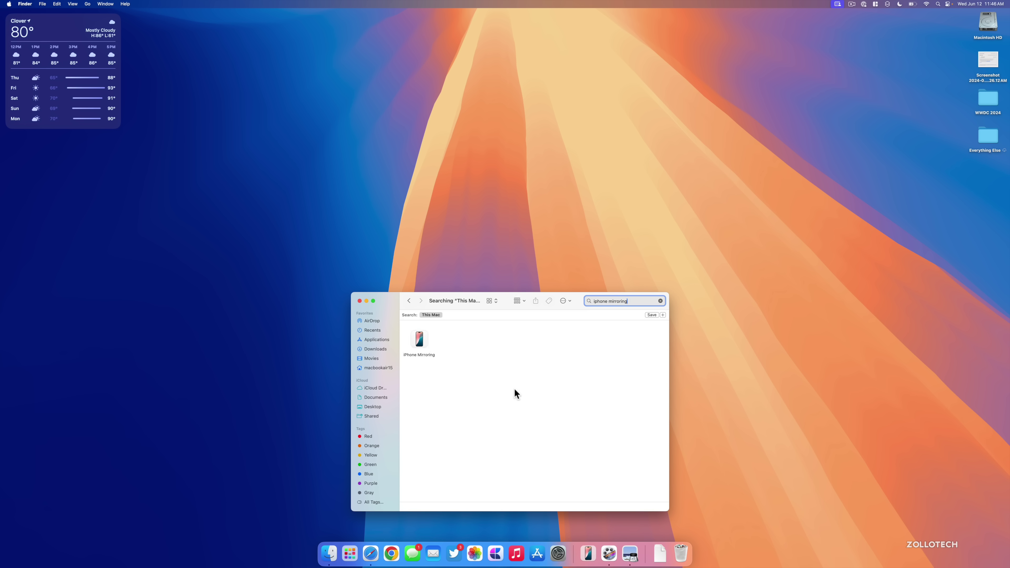
{"action": "left_click", "coordinate": [359, 301]}
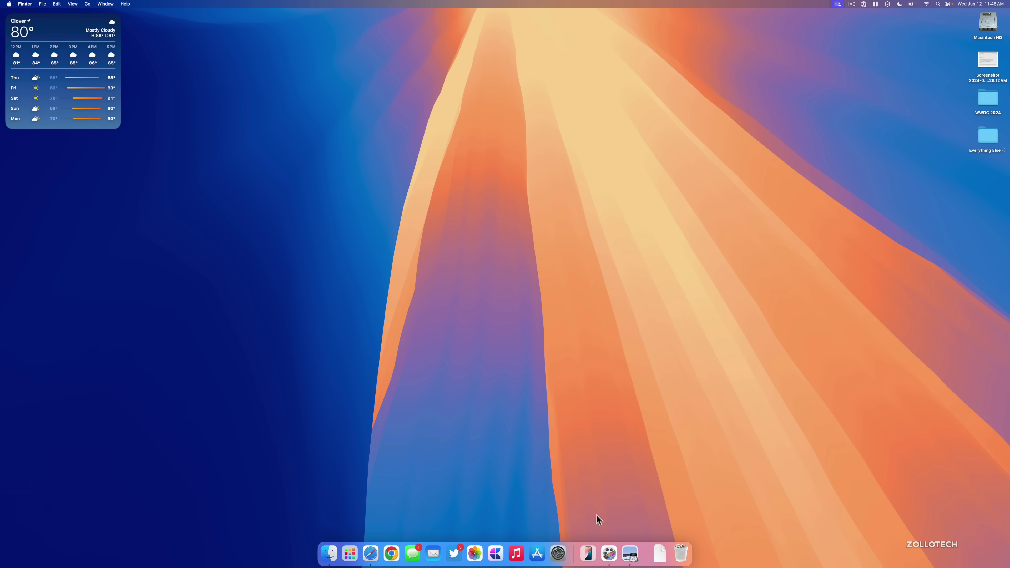
{"action": "left_click", "coordinate": [586, 552]}
- Go to apple.com's Mac section in Safari and scroll to Sequoia's Continuity / iPhone Mirroring section
{"action": "left_click", "coordinate": [369, 552]}
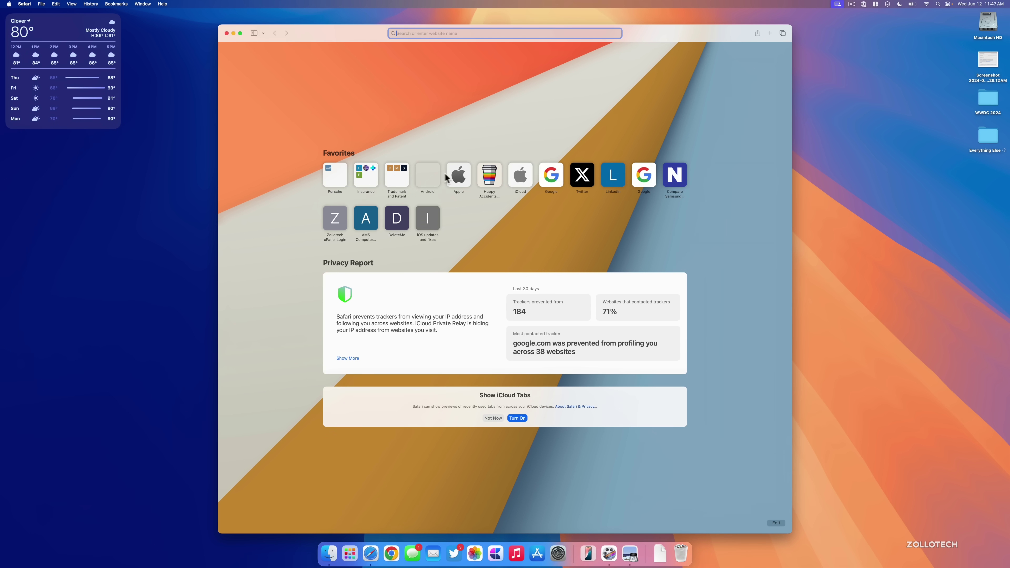
{"action": "left_click", "coordinate": [452, 176]}
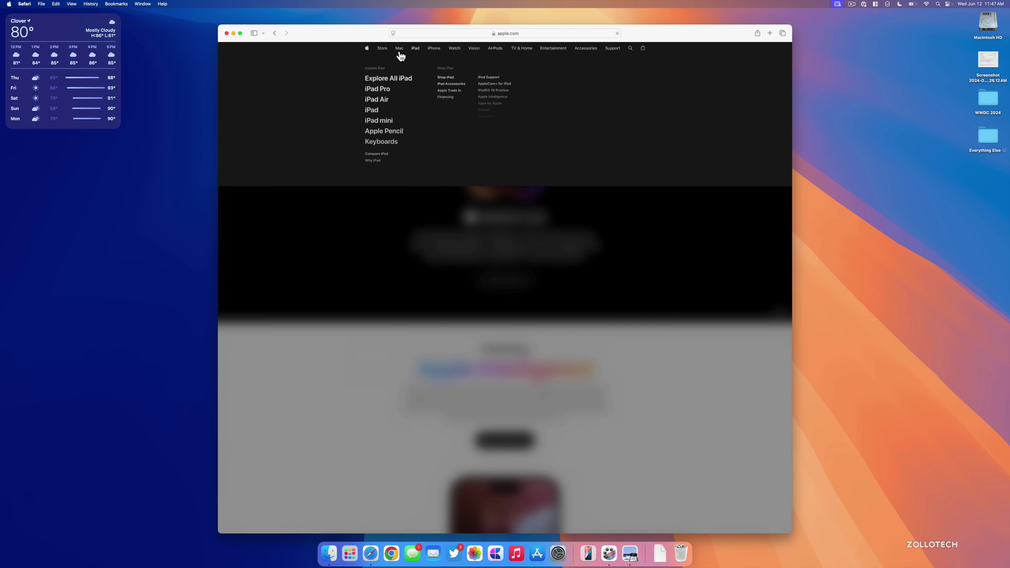
{"action": "left_click", "coordinate": [399, 55]}
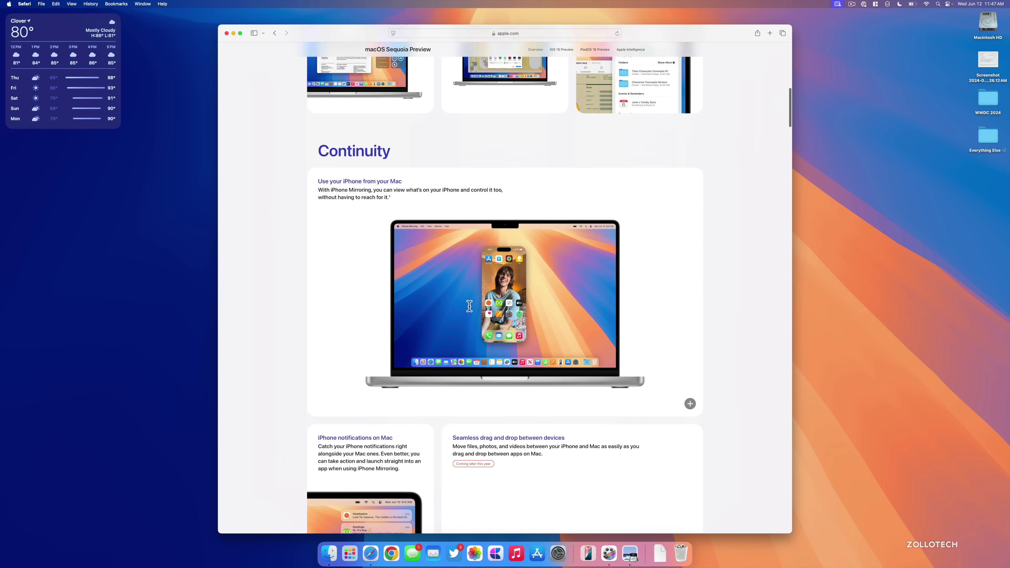
{"action": "scroll", "coordinate": [504, 278], "scroll_direction": "down", "scroll_amount": 3}
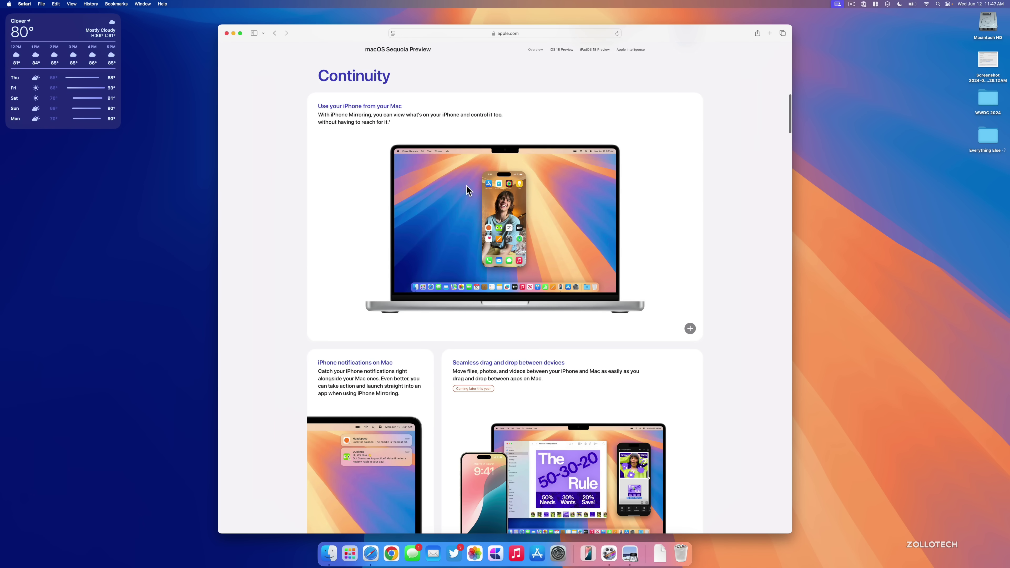
{"action": "scroll", "coordinate": [467, 186], "scroll_direction": "up", "scroll_amount": 1}
{"action": "scroll", "coordinate": [448, 340], "scroll_direction": "down", "scroll_amount": 3}
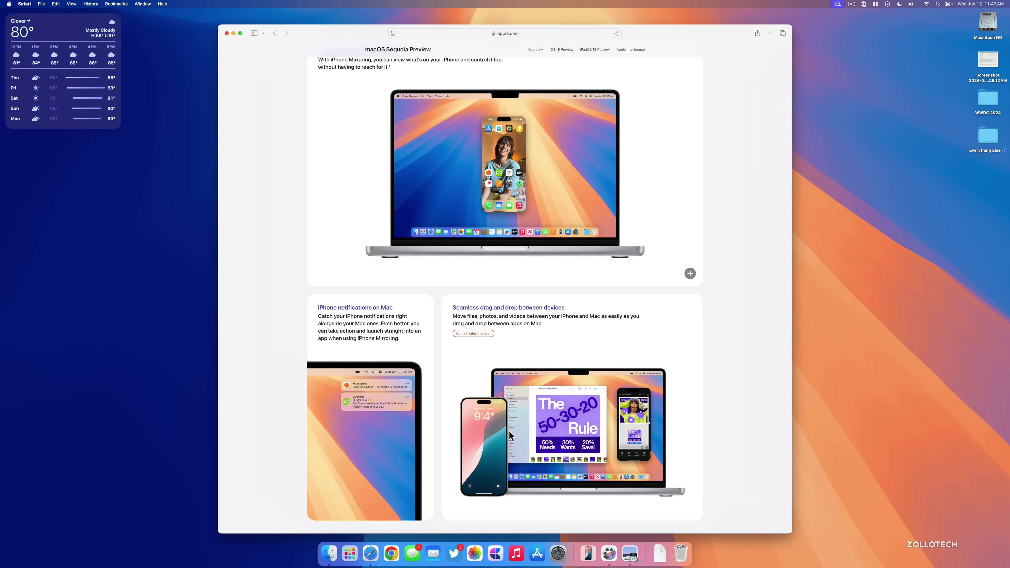
- Open the desktop screenshot in Preview and tile it left, with Safari on the right half
{"action": "left_click", "coordinate": [990, 62]}
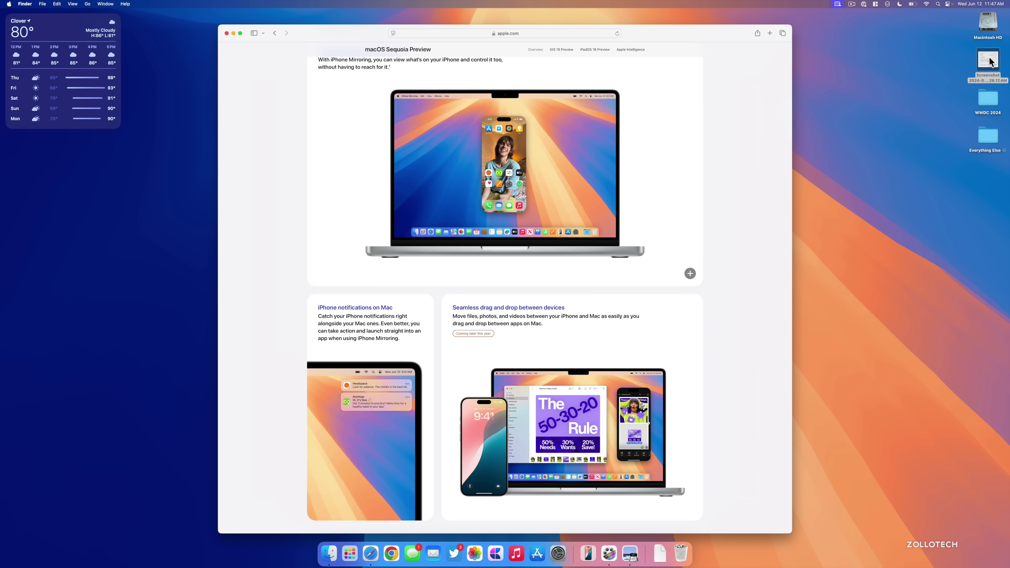
{"action": "double_click", "coordinate": [990, 62]}
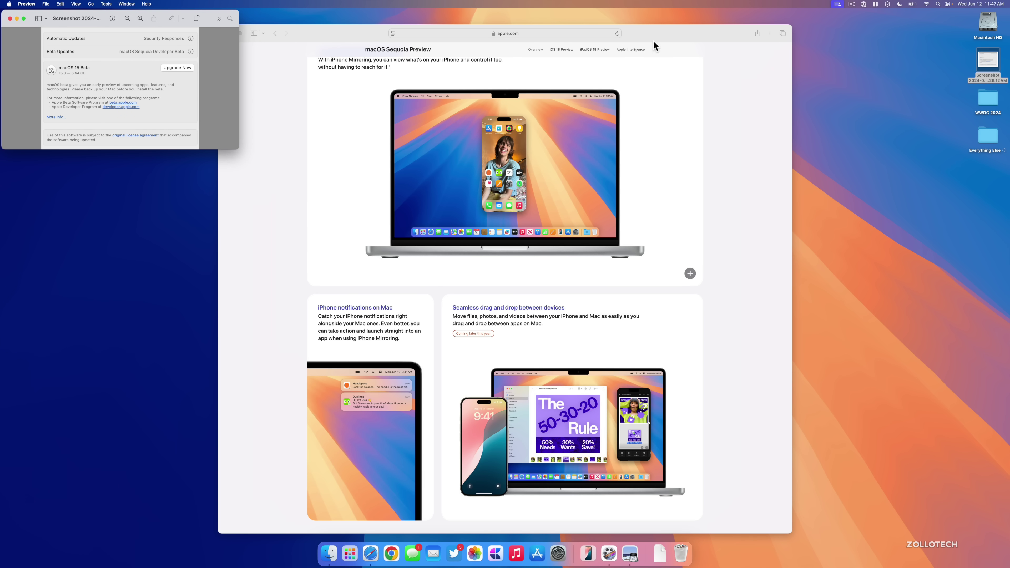
{"action": "left_click_drag", "start_coordinate": [653, 40], "coordinate": [1009, 71]}
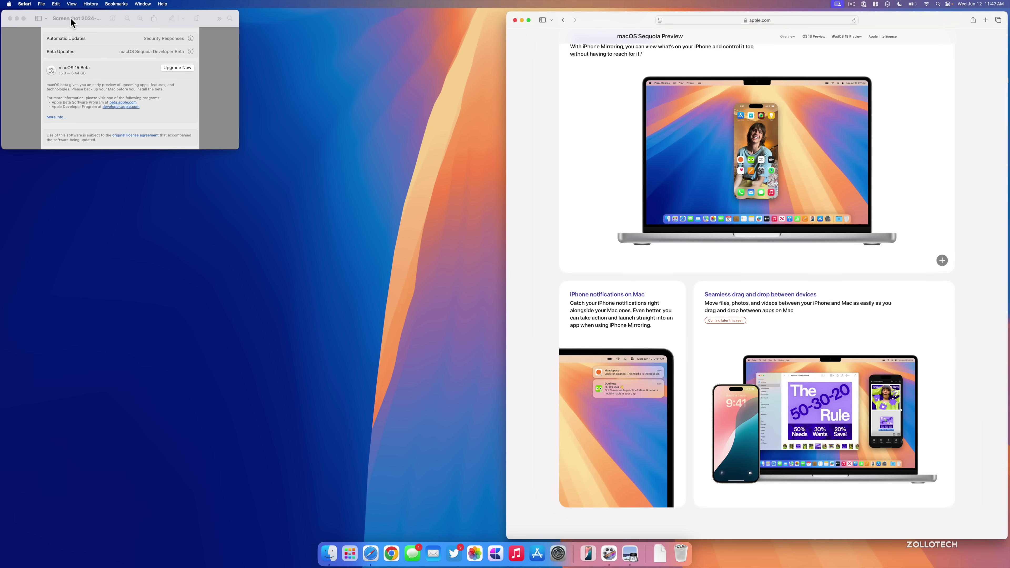
{"action": "left_click_drag", "start_coordinate": [71, 22], "coordinate": [259, 28]}
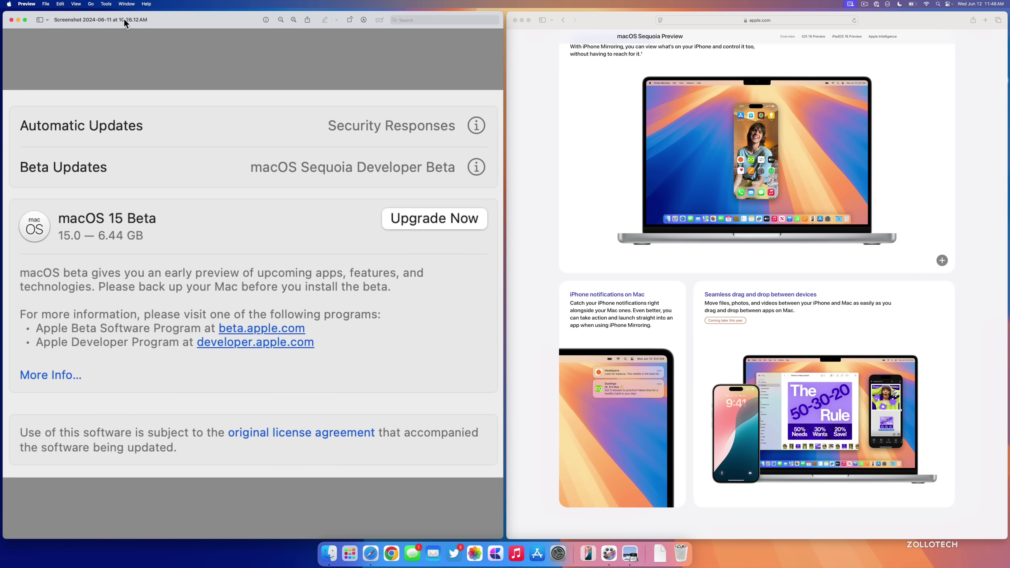
- Restore the screenshot window's size, move windows aside to show the desktop, and launch System Settings
{"action": "left_click_drag", "start_coordinate": [126, 24], "coordinate": [124, 22]}
{"action": "left_click", "coordinate": [359, 290]}
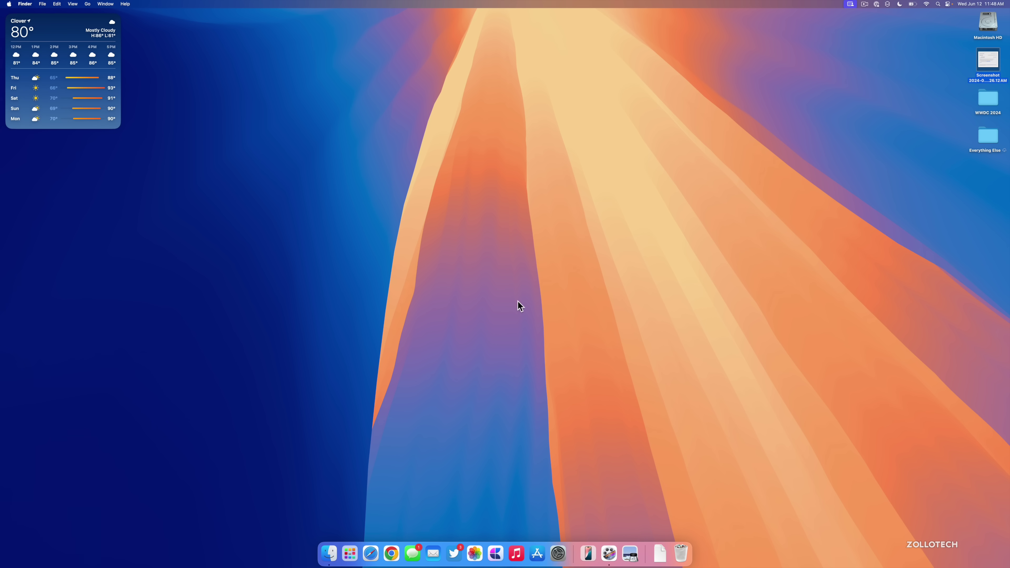
{"action": "left_click", "coordinate": [558, 552]}
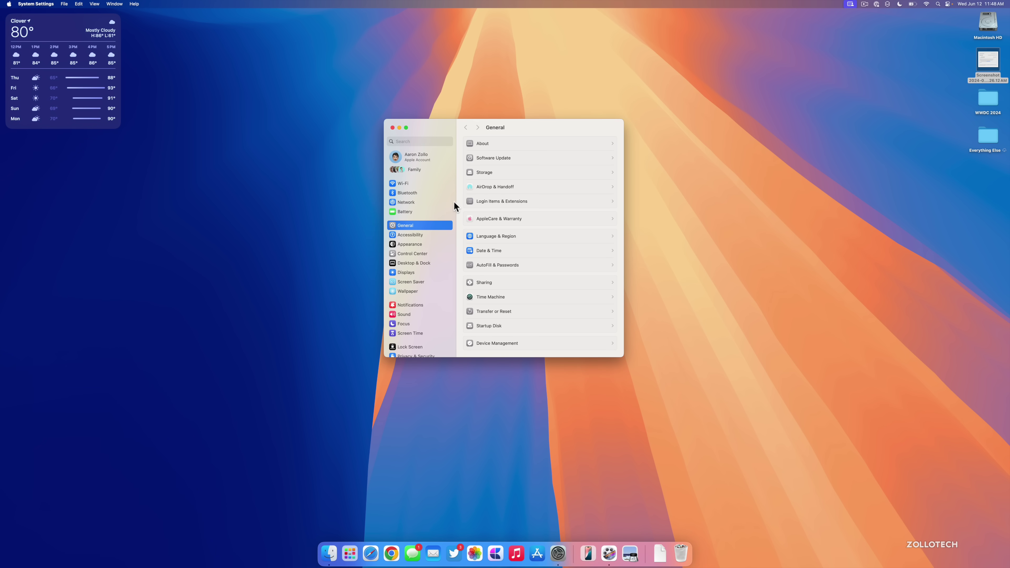
- Preview the macOS Beta wallpaper in Light and Dark, then set it back to Automatic
{"action": "left_click", "coordinate": [416, 291]}
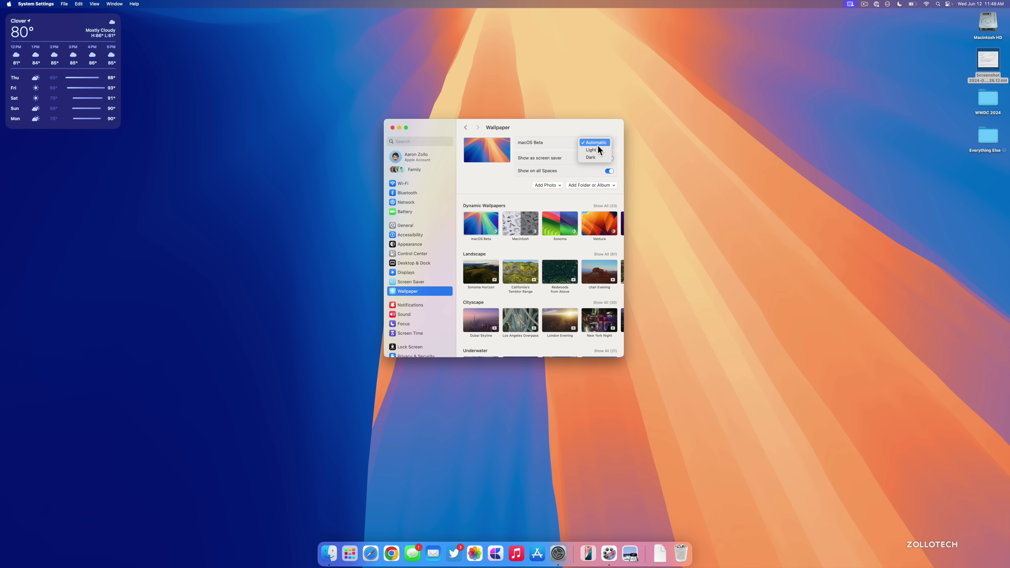
{"action": "left_click", "coordinate": [595, 149]}
{"action": "left_click", "coordinate": [601, 142]}
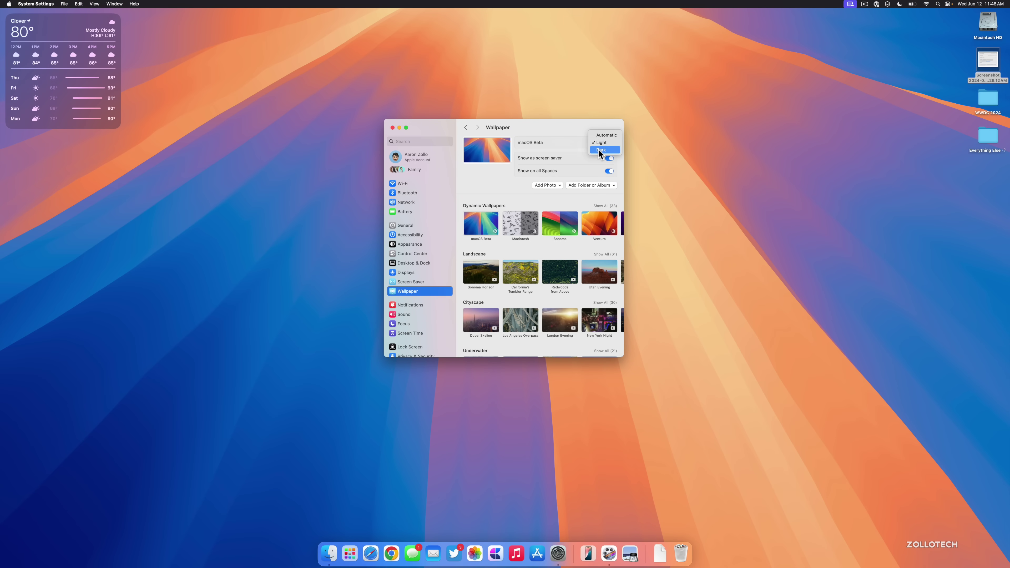
{"action": "left_click", "coordinate": [597, 150]}
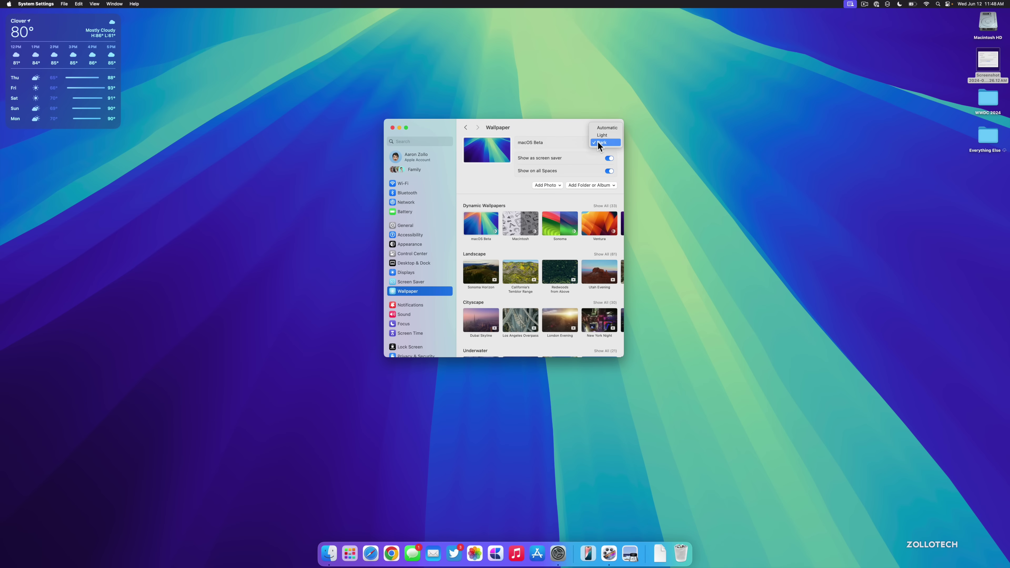
{"action": "left_click", "coordinate": [602, 128]}
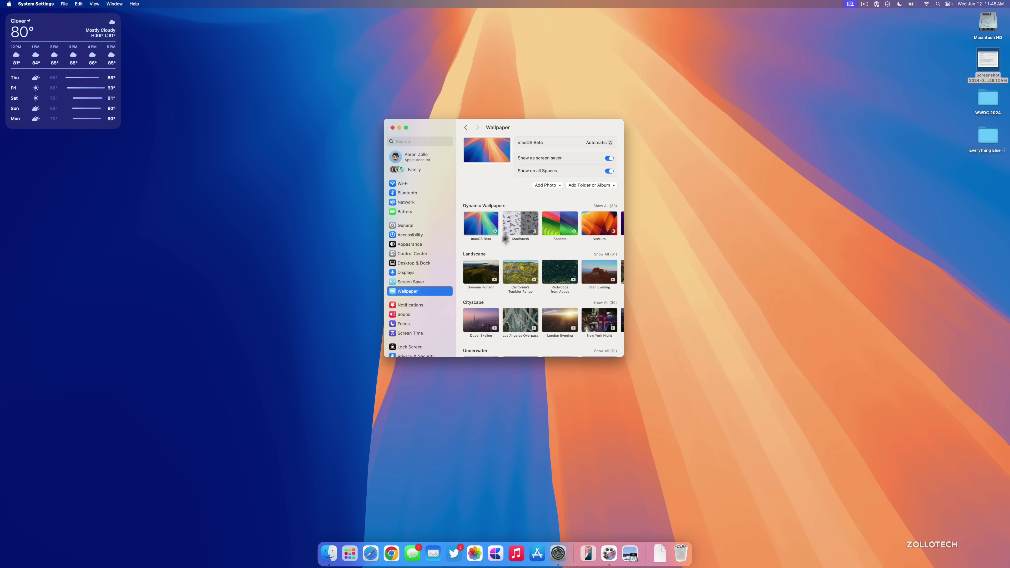
- Choose the Macintosh wallpaper and try its Light and Dark versions, leaving it on Dark
{"action": "left_click", "coordinate": [513, 227]}
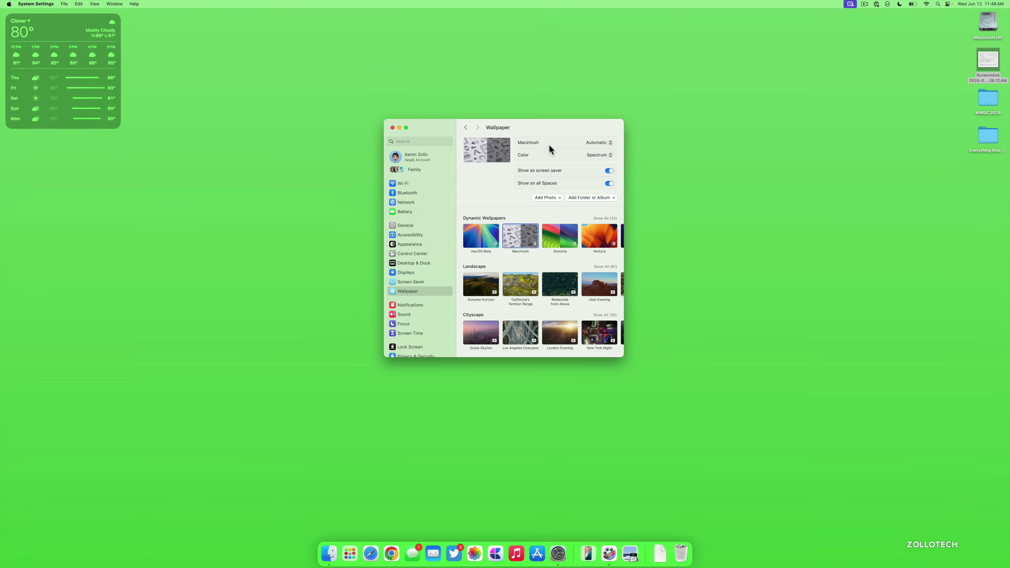
{"action": "left_click", "coordinate": [590, 143]}
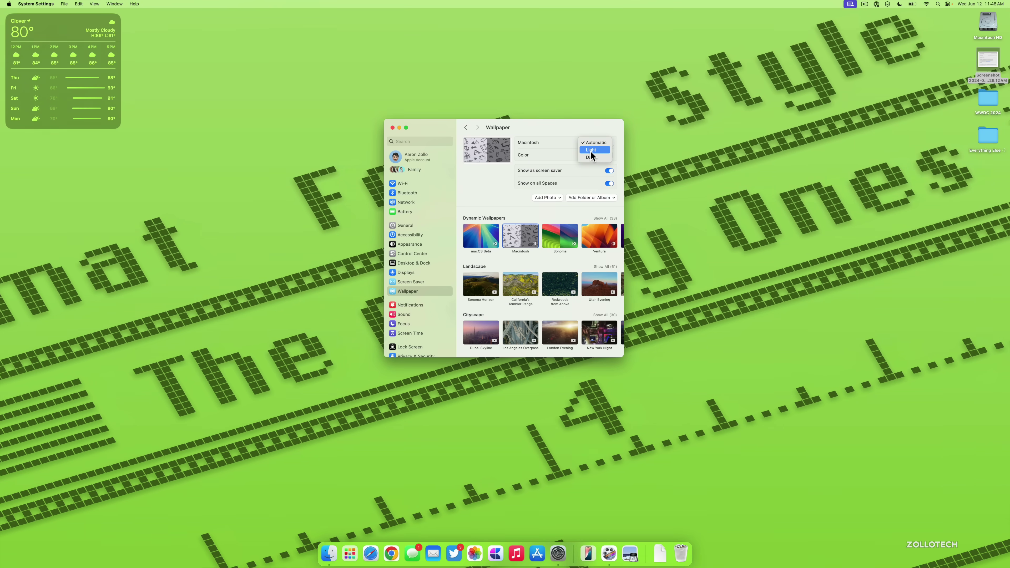
{"action": "left_click", "coordinate": [591, 150]}
{"action": "left_click", "coordinate": [604, 142]}
{"action": "left_click", "coordinate": [607, 149]}
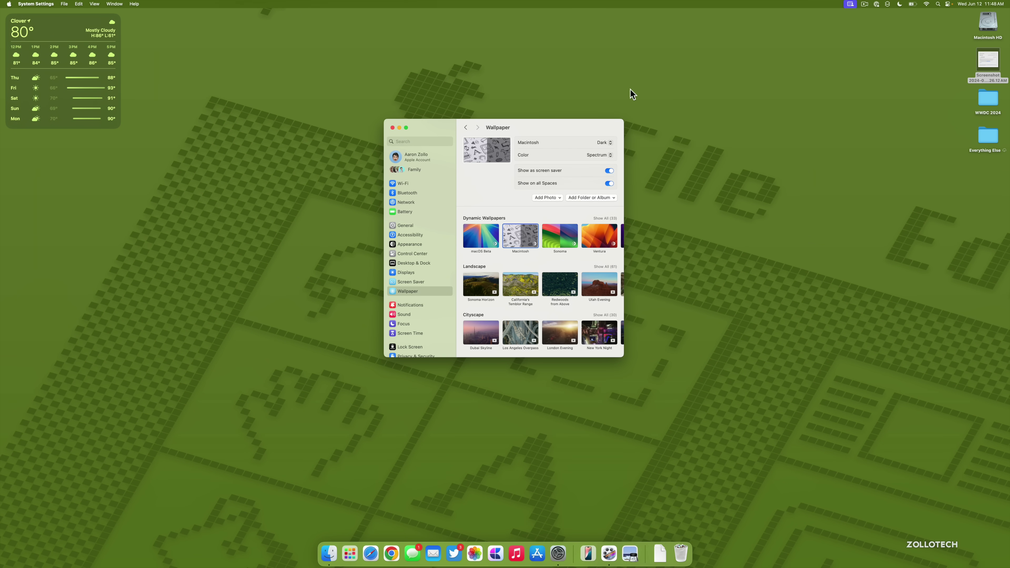
{"action": "scroll", "coordinate": [499, 262], "scroll_direction": "down", "scroll_amount": 5}
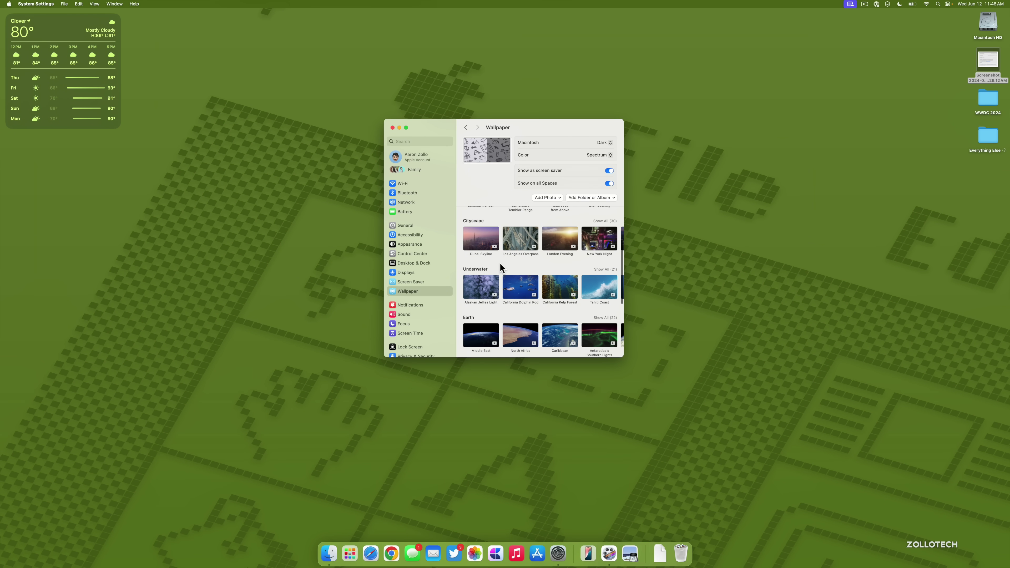
{"action": "scroll", "coordinate": [499, 262], "scroll_direction": "down", "scroll_amount": 4}
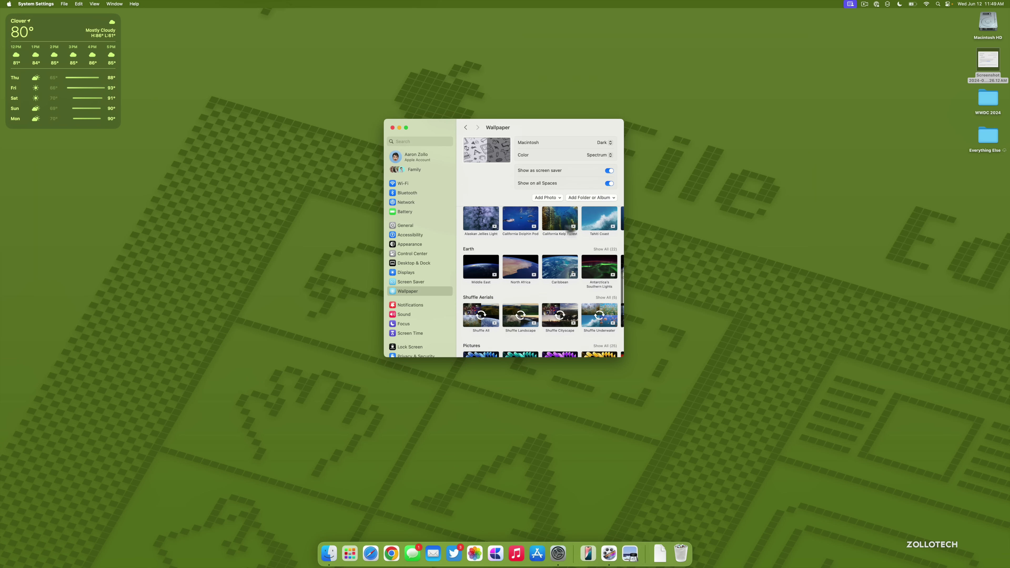
{"action": "scroll", "coordinate": [504, 235], "scroll_direction": "down", "scroll_amount": 5}
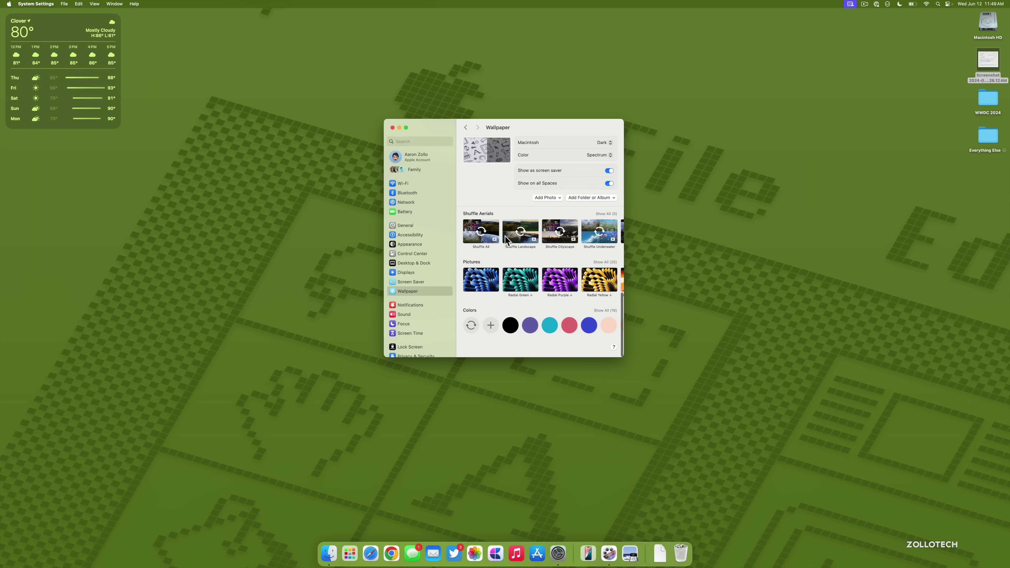
{"action": "scroll", "coordinate": [504, 235], "scroll_direction": "up", "scroll_amount": 10}
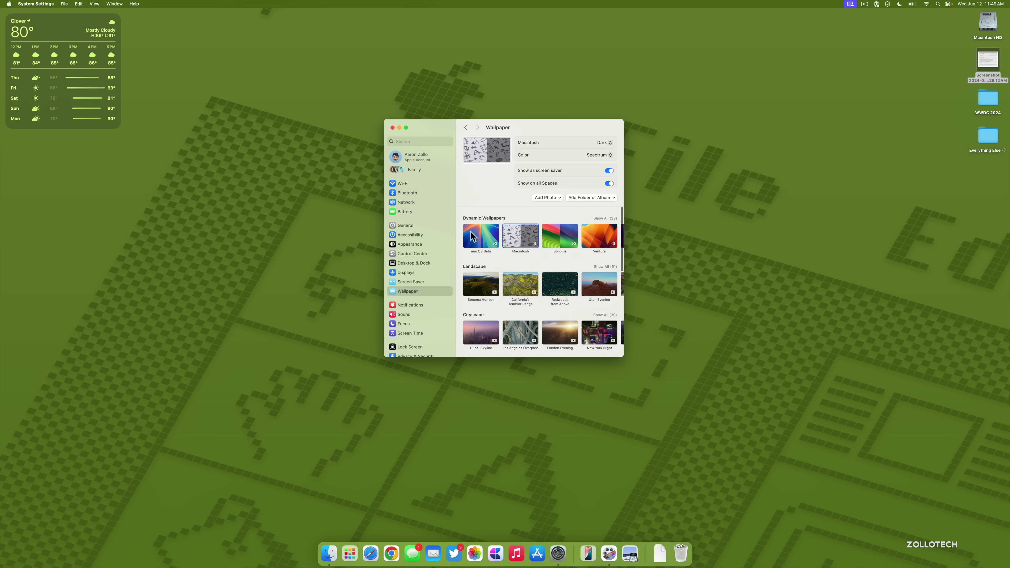
- Reselect the macOS Beta wallpaper and lock the Mac to view the lock screen
{"action": "left_click", "coordinate": [472, 235]}
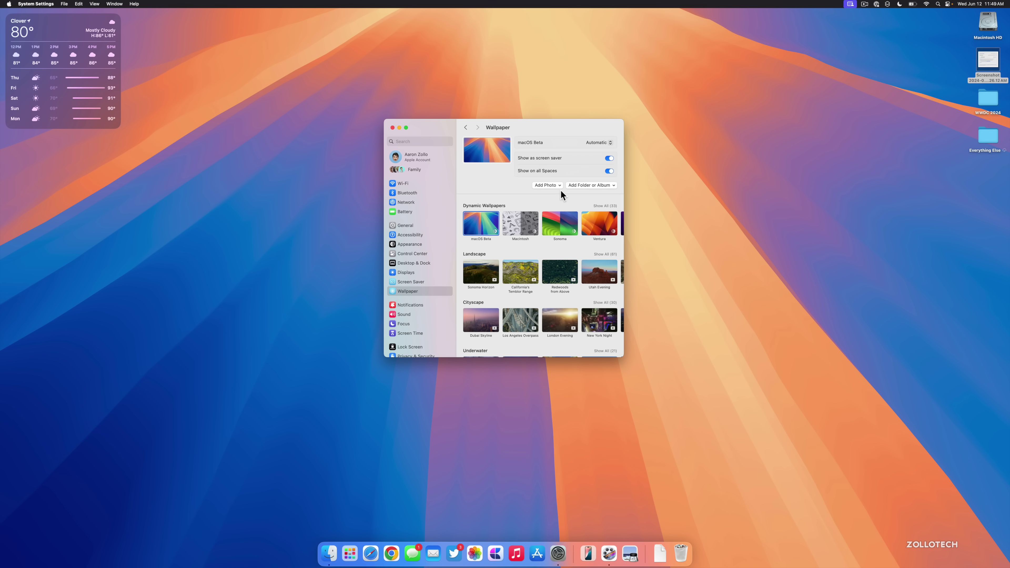
{"action": "key", "text": "ctrl+super+q"}
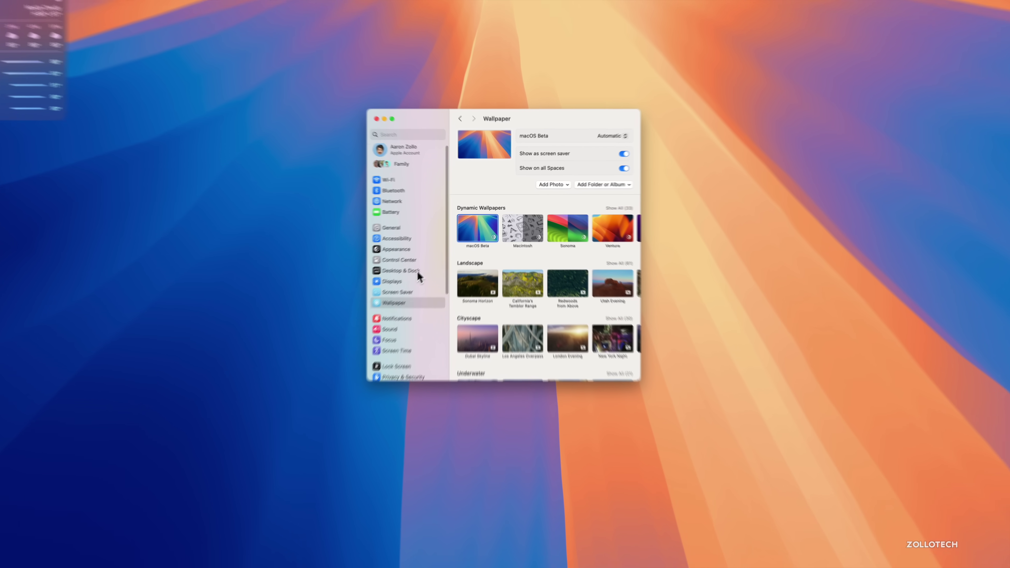
{"action": "scroll", "coordinate": [418, 275], "scroll_direction": "down", "scroll_amount": 3}
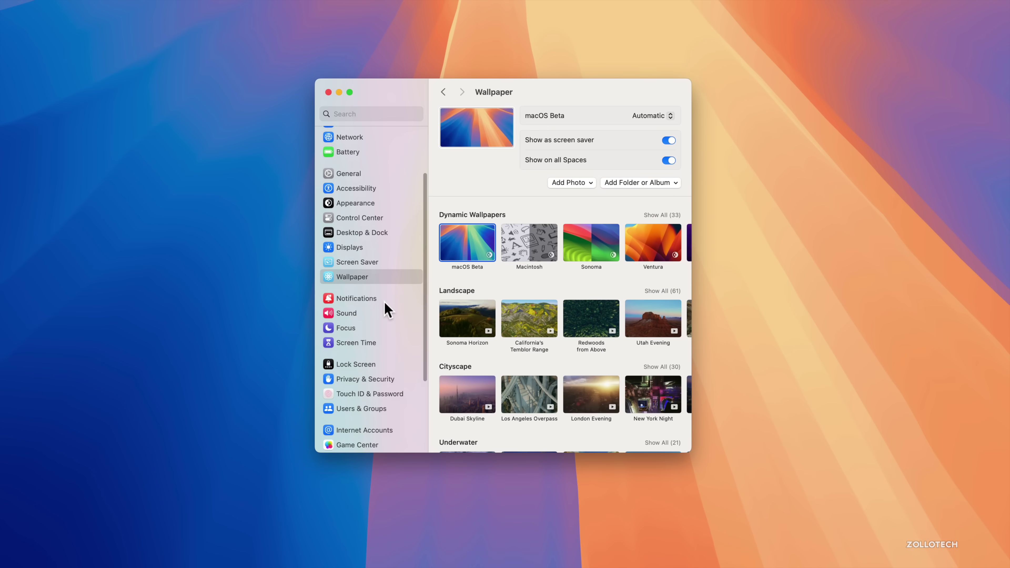
- Check which apps can access Contacts under Privacy & Security, then return to the overview
{"action": "left_click", "coordinate": [389, 329]}
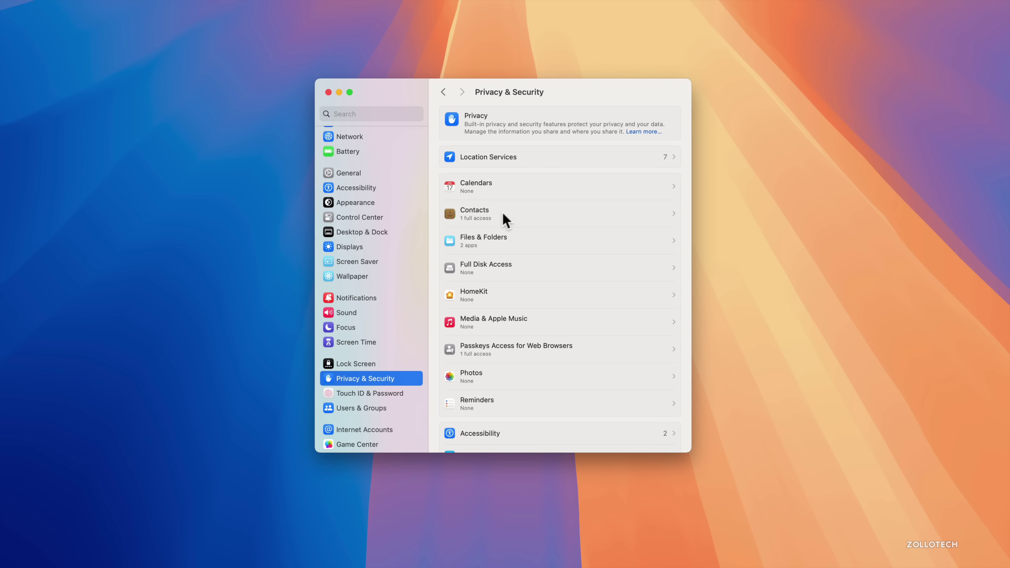
{"action": "left_click", "coordinate": [514, 215]}
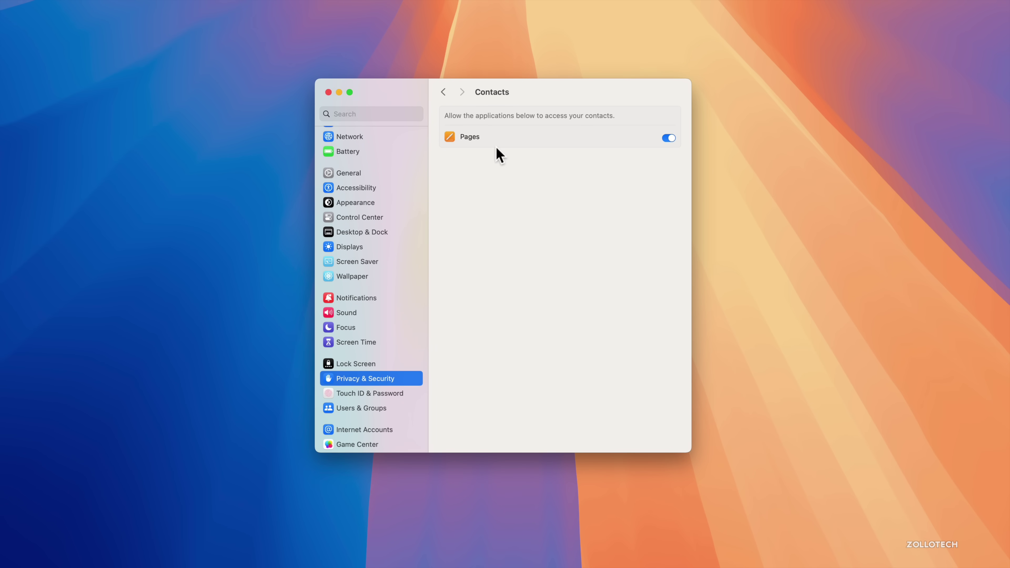
{"action": "left_click", "coordinate": [443, 93]}
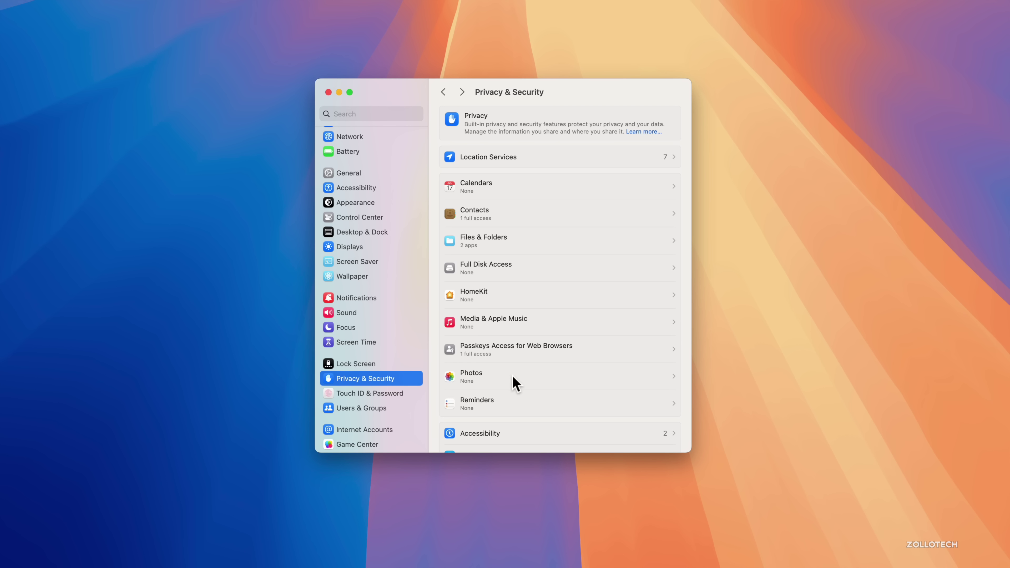
{"action": "scroll", "coordinate": [356, 222], "scroll_direction": "up", "scroll_amount": 4}
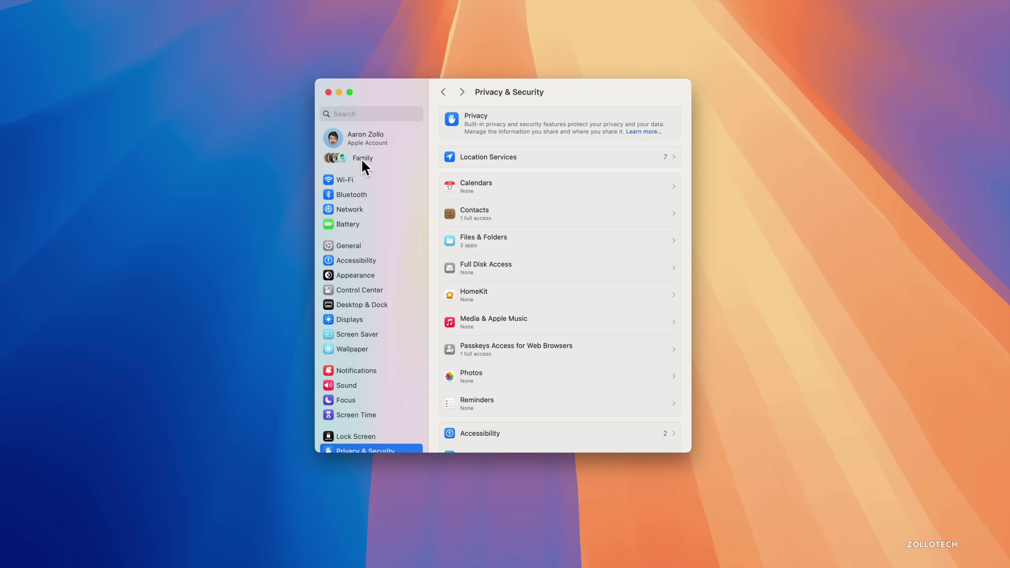
- View the General settings, then launch FaceTime from the Launchpad app grid
{"action": "left_click", "coordinate": [352, 246]}
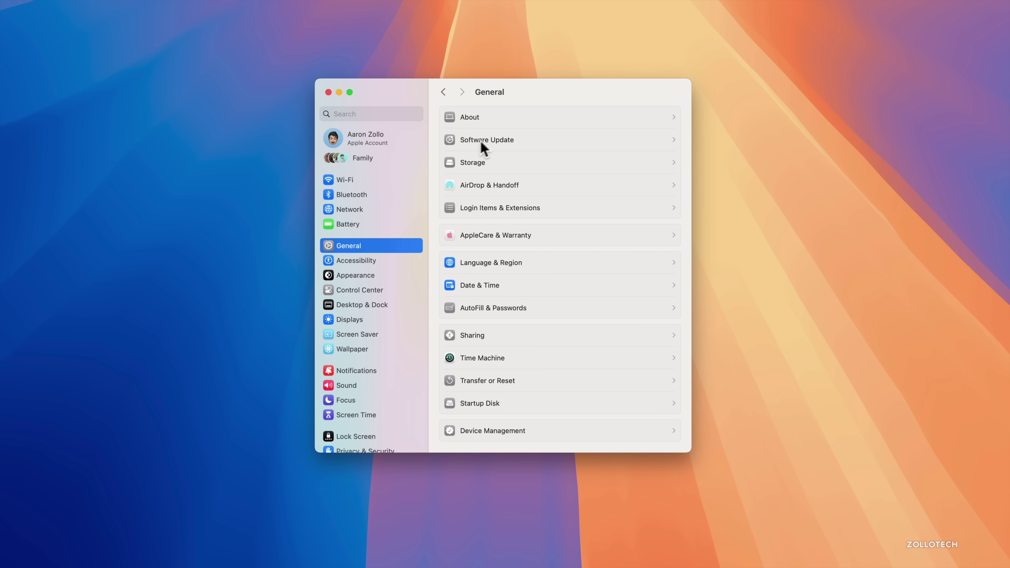
{"action": "key", "text": "F4"}
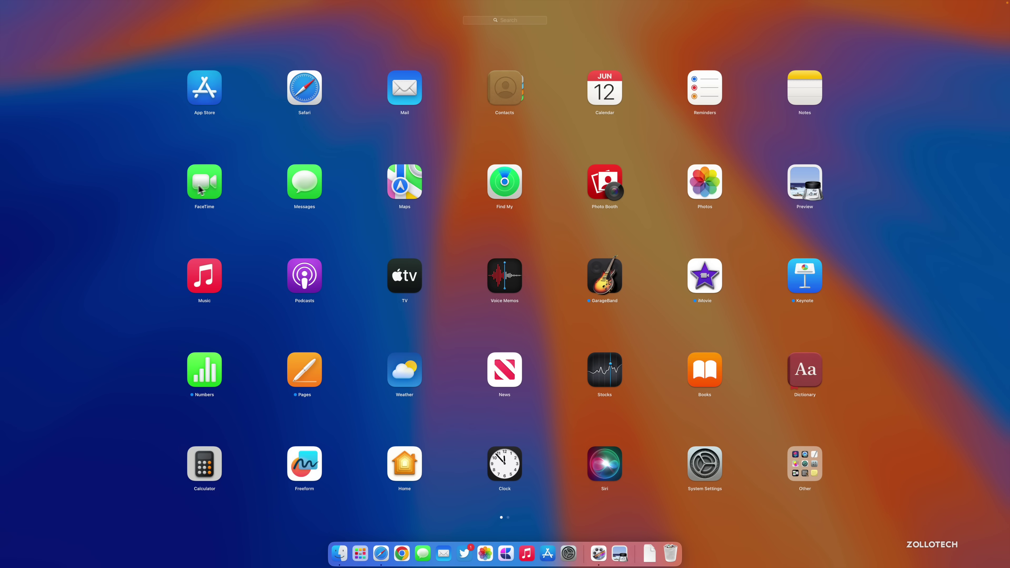
{"action": "left_click", "coordinate": [205, 184]}
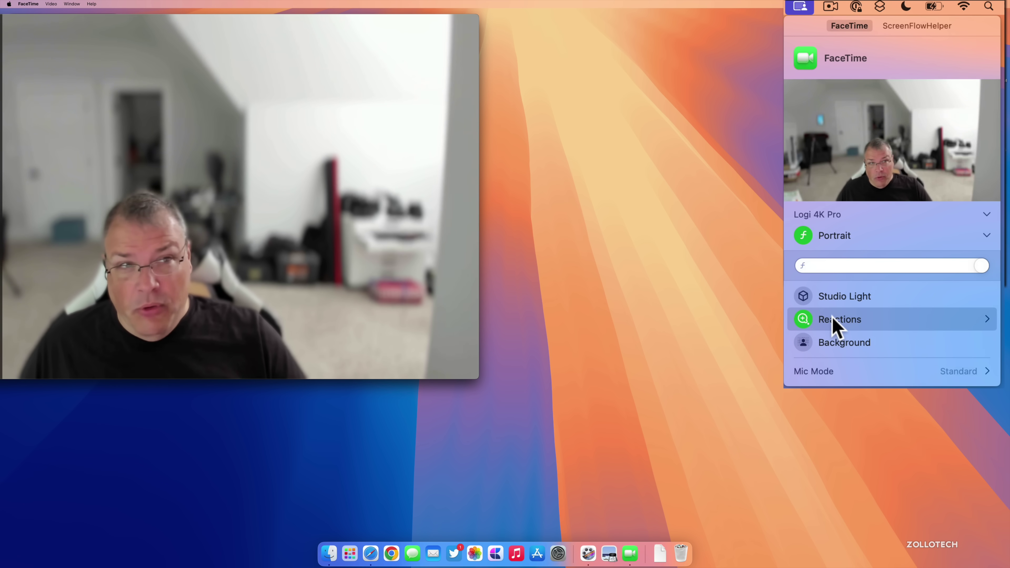
- Turn on Background replacement, try the light blue gradient, then choose the mountain landscape image
{"action": "left_click", "coordinate": [837, 352]}
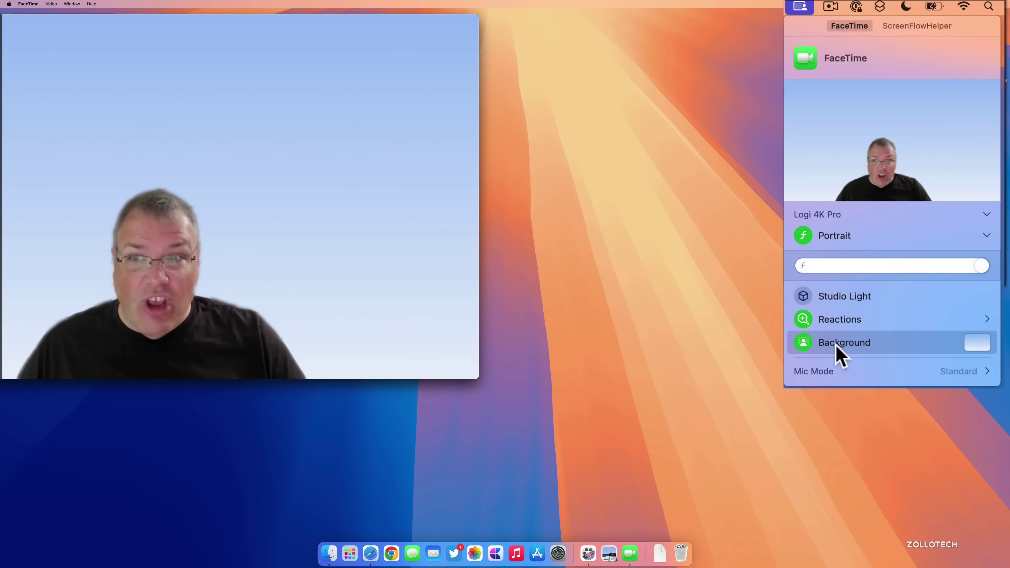
{"action": "left_click", "coordinate": [976, 344]}
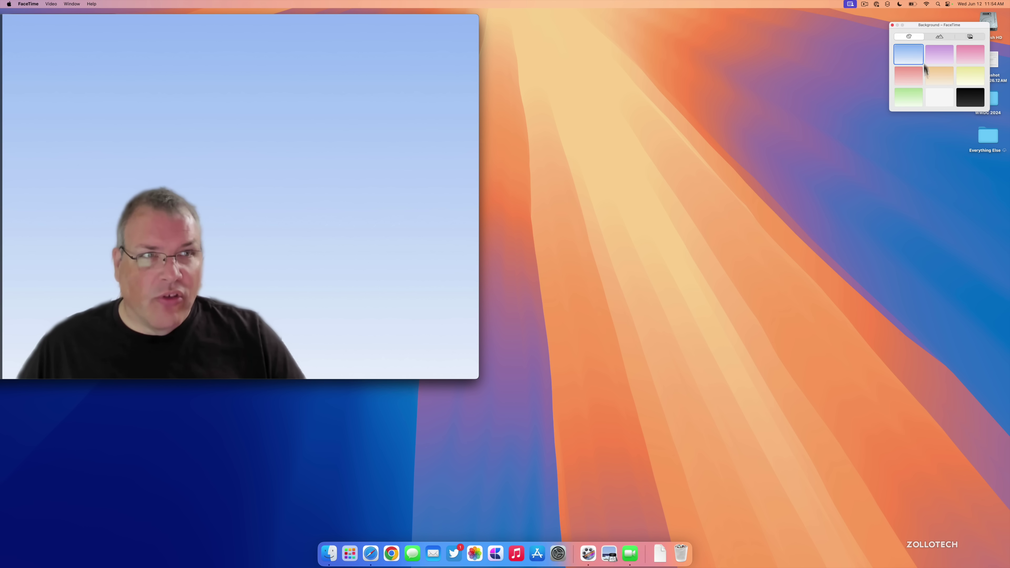
{"action": "left_click", "coordinate": [938, 38]}
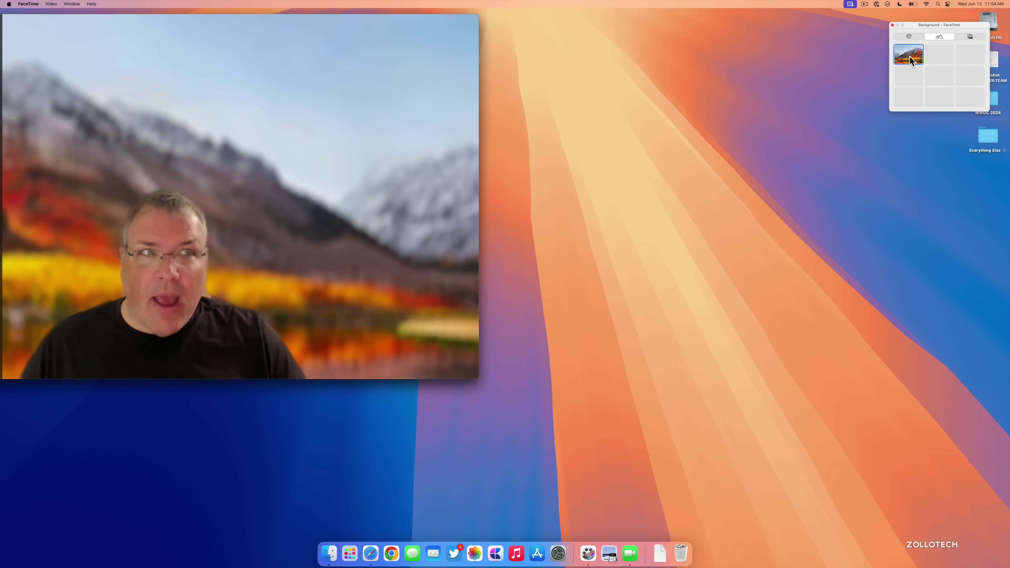
{"action": "left_click", "coordinate": [909, 37]}
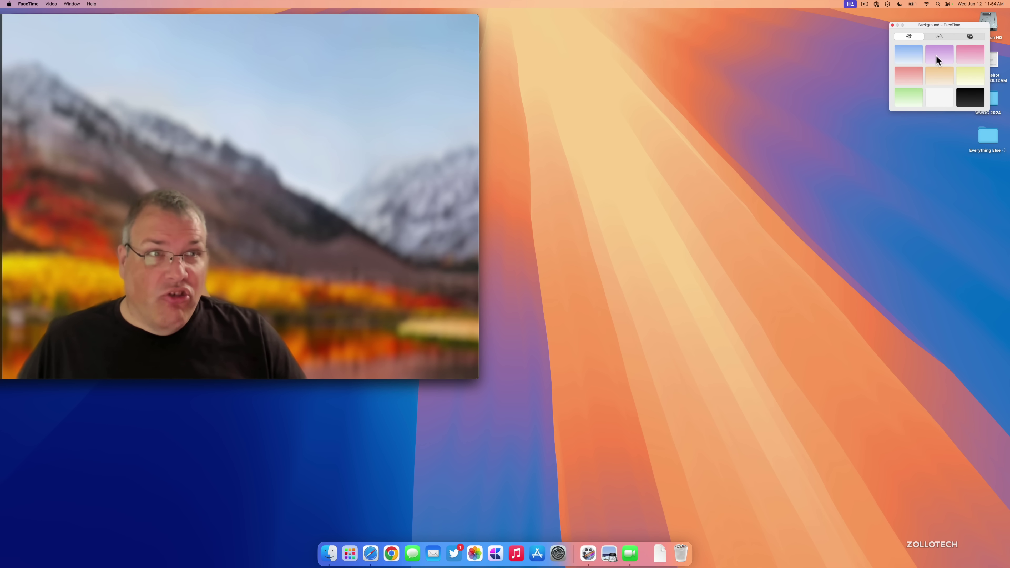
{"action": "left_click", "coordinate": [904, 55]}
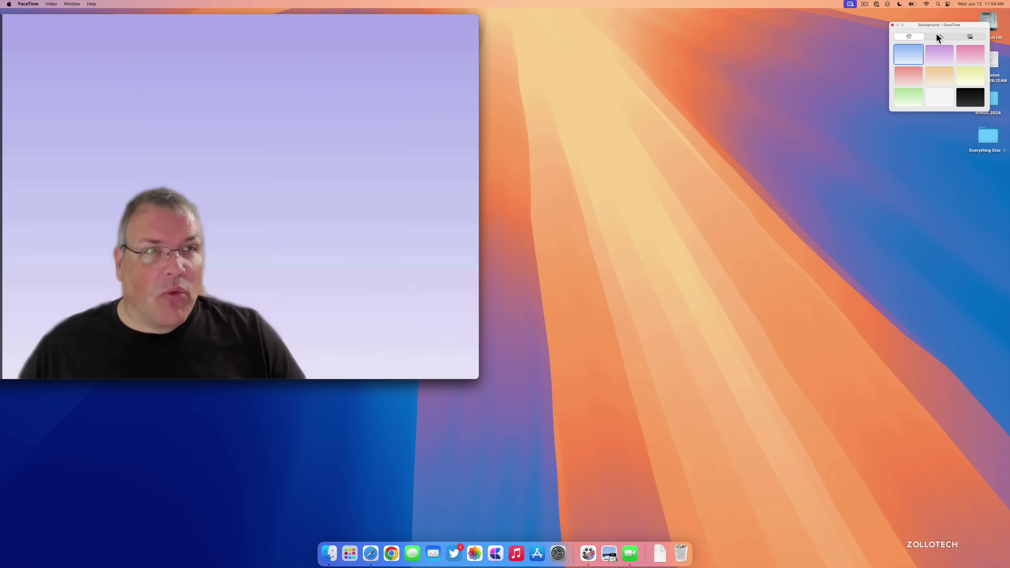
{"action": "left_click", "coordinate": [938, 37]}
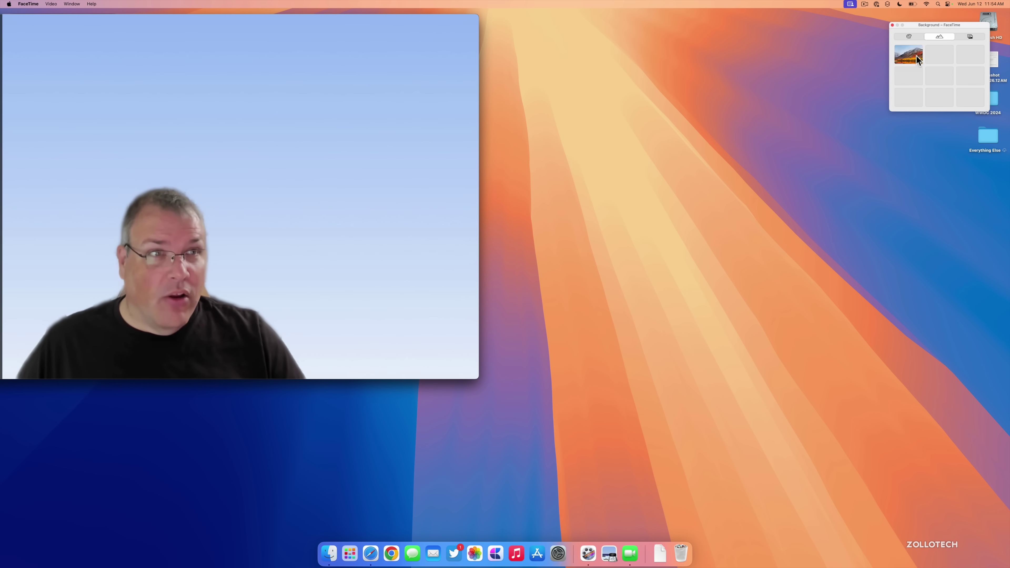
{"action": "left_click", "coordinate": [908, 50]}
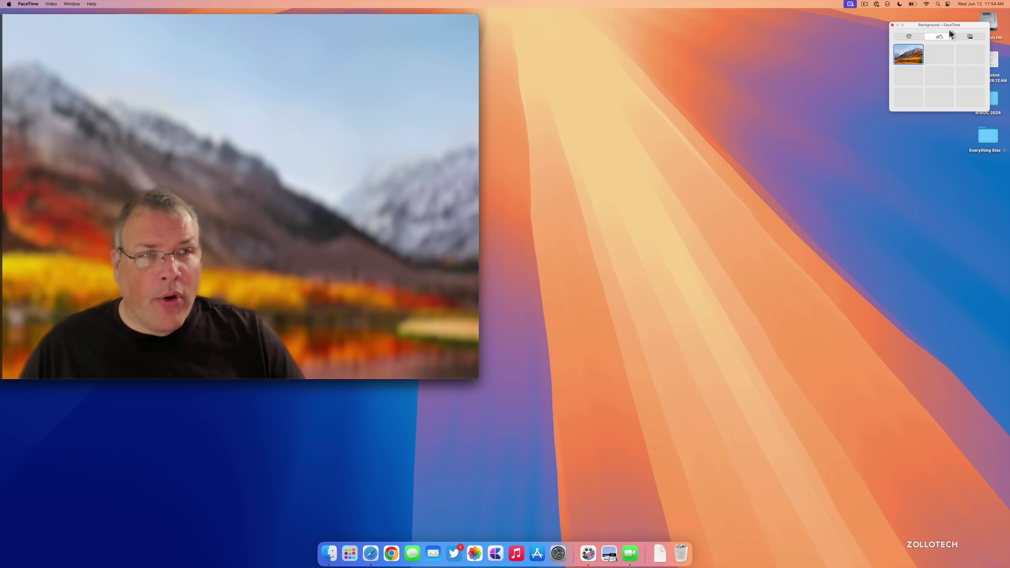
{"action": "left_click", "coordinate": [962, 35]}
{"action": "left_click", "coordinate": [936, 36]}
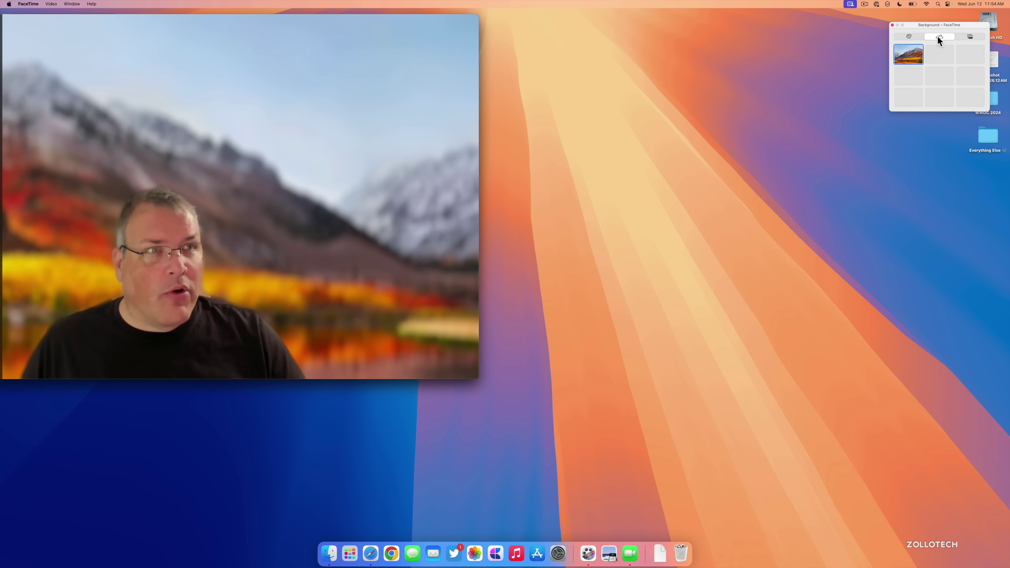
- Switch off the Portrait blur effect in the video effects controls and bring FaceTime back
{"action": "left_click", "coordinate": [870, 27]}
{"action": "left_click", "coordinate": [850, 5]}
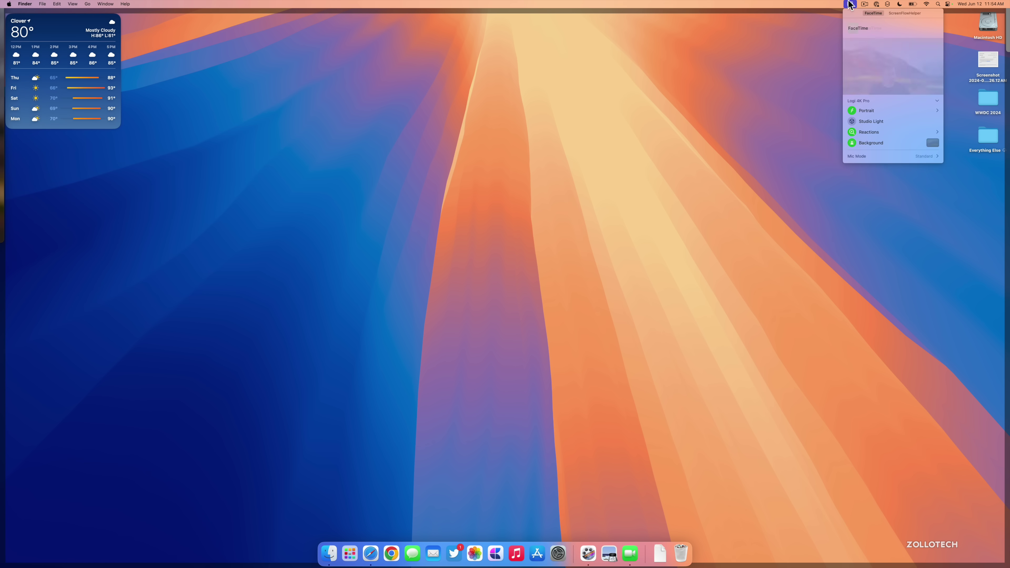
{"action": "left_click", "coordinate": [871, 110]}
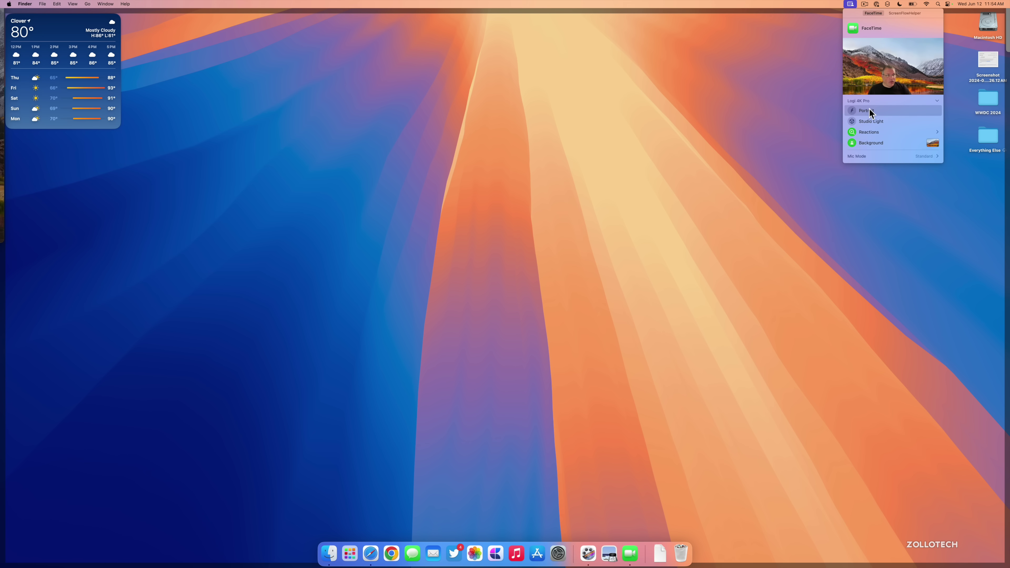
{"action": "left_click", "coordinate": [102, 239]}
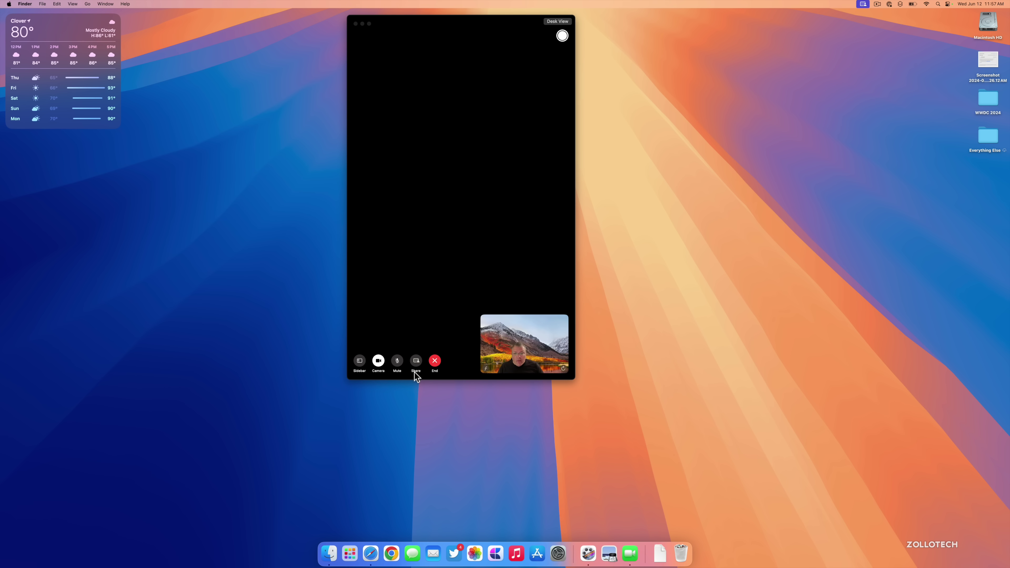
- Start screen sharing in the call with a small Presenter Overlay, then launch Safari again
{"action": "left_click", "coordinate": [416, 363]}
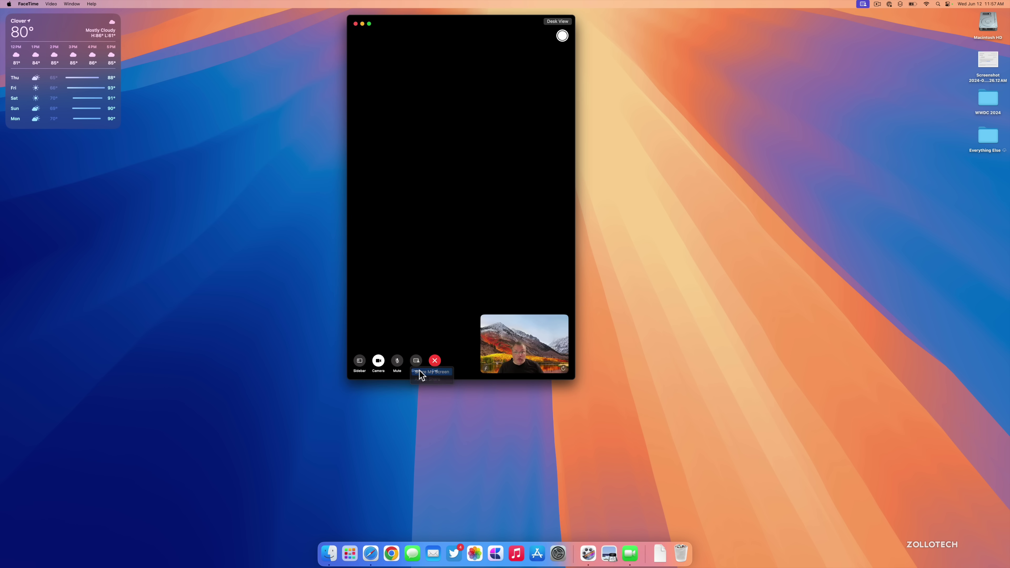
{"action": "left_click", "coordinate": [419, 371]}
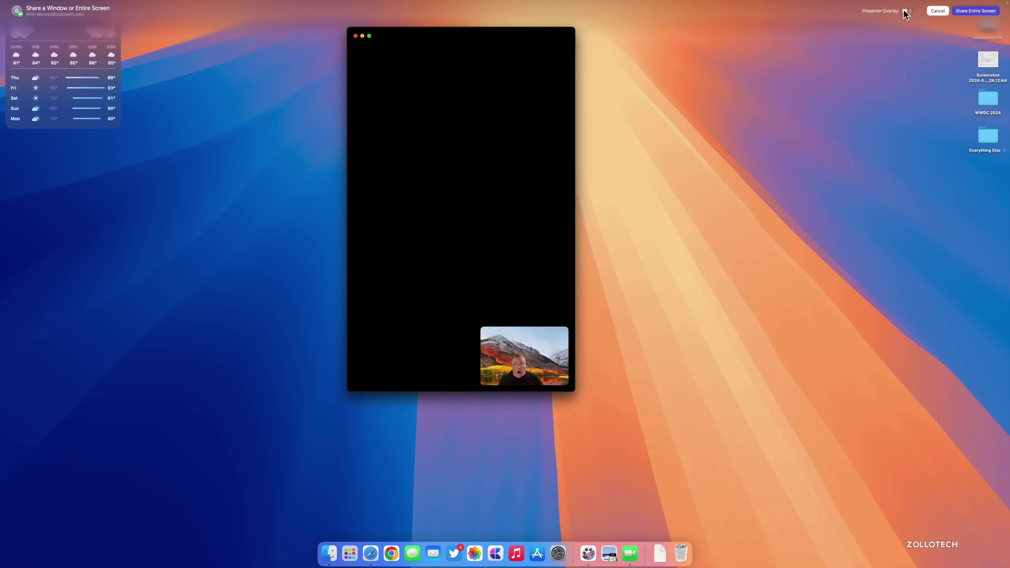
{"action": "left_click", "coordinate": [905, 12]}
{"action": "left_click", "coordinate": [904, 11]}
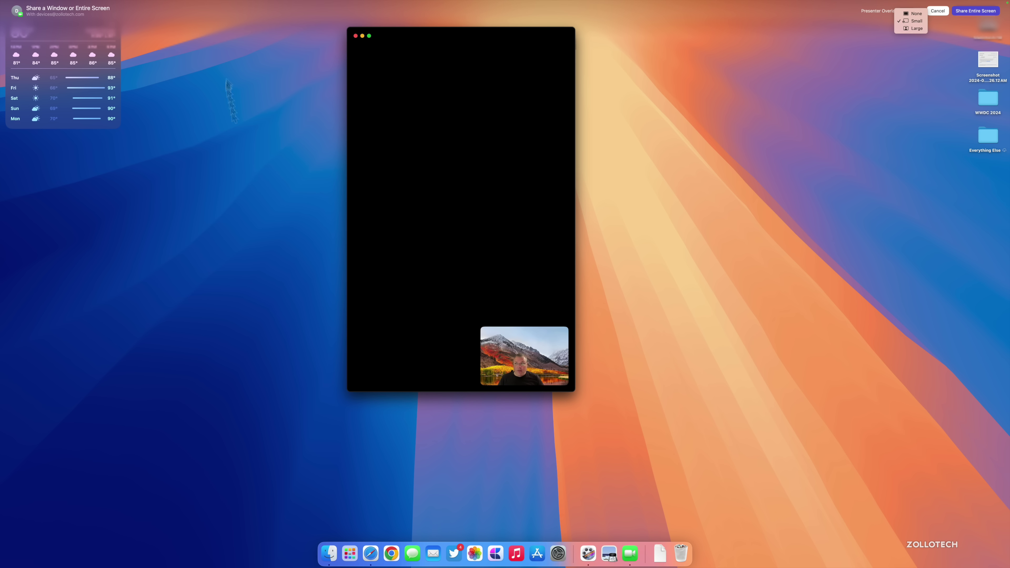
{"action": "left_click", "coordinate": [370, 553]}
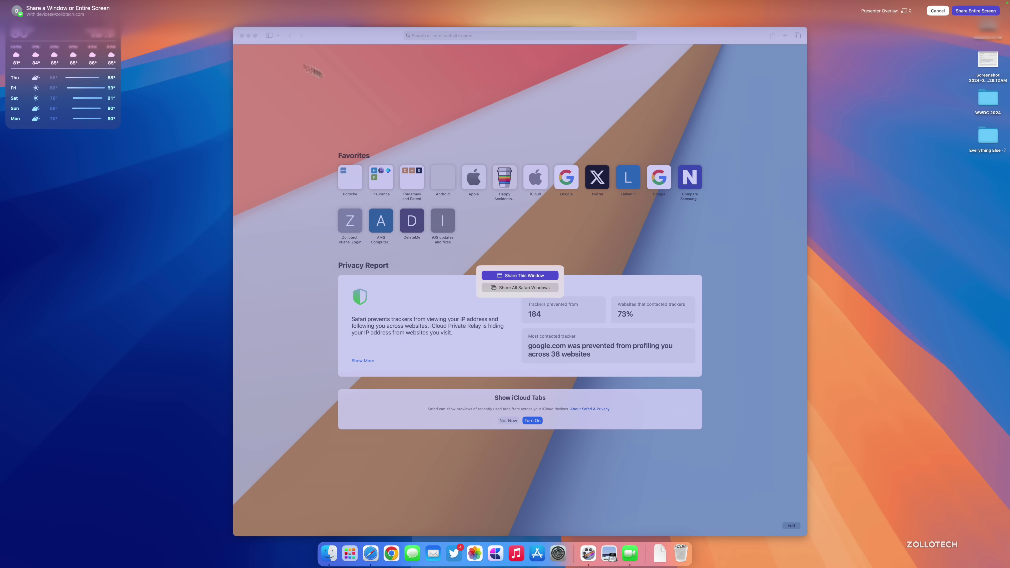
{"action": "left_click", "coordinate": [241, 35]}
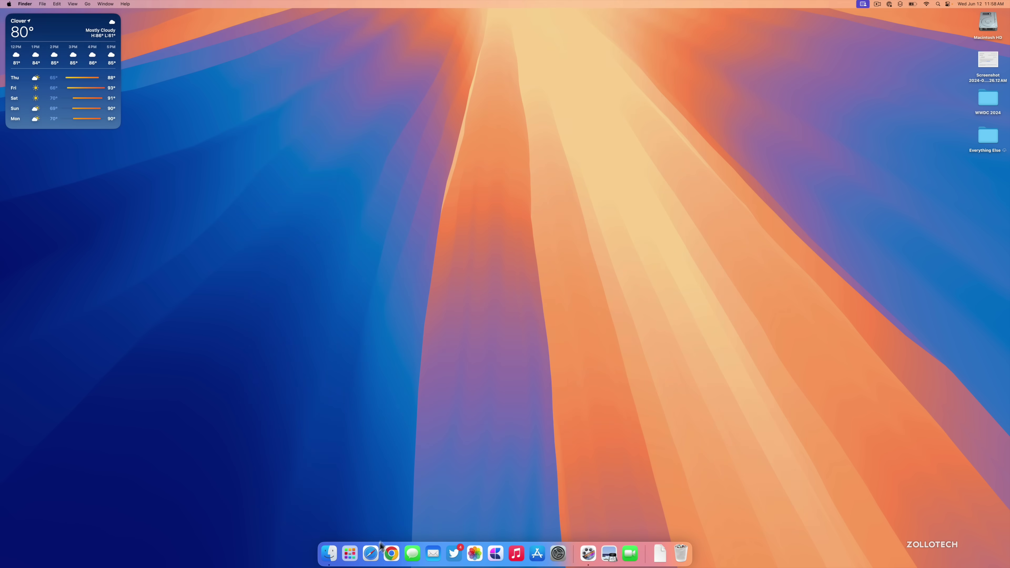
- Open apple.com from Favorites, load macrumors.com in a new tab, and open the Vision Pro Demos article
{"action": "left_click", "coordinate": [370, 551]}
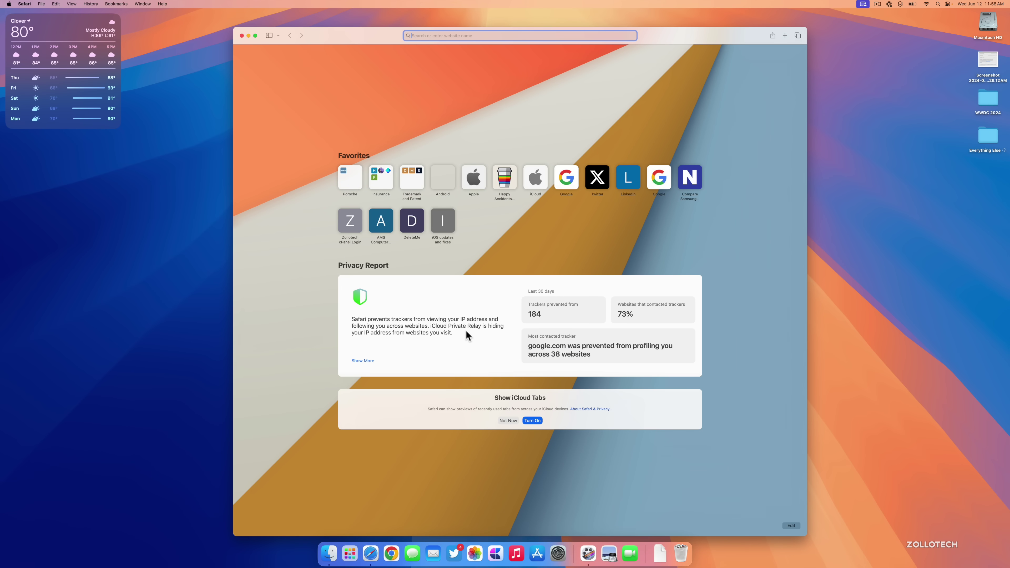
{"action": "left_click", "coordinate": [473, 179]}
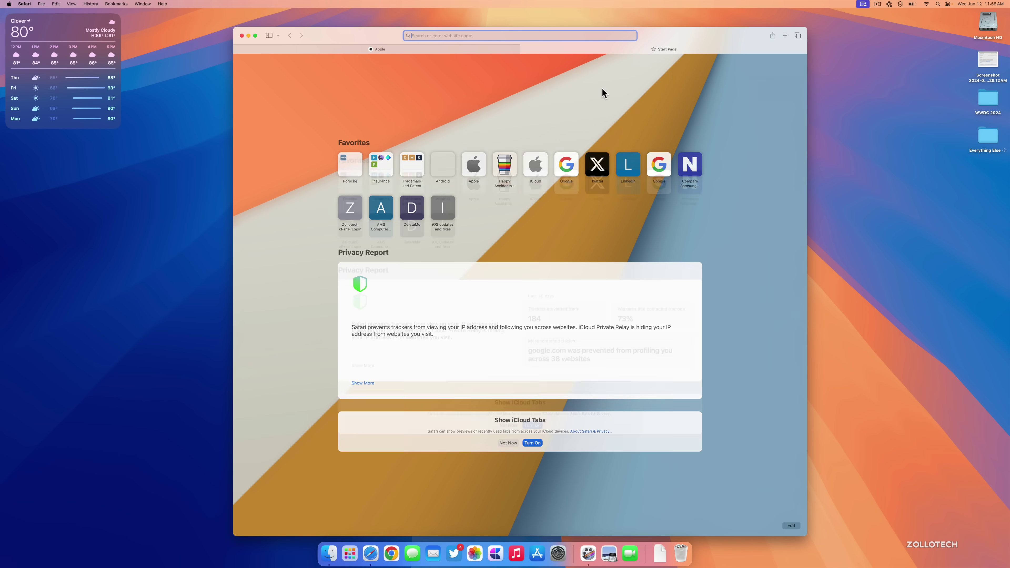
{"action": "type", "text": "macrumors.com"}
{"action": "key", "text": "Return"}
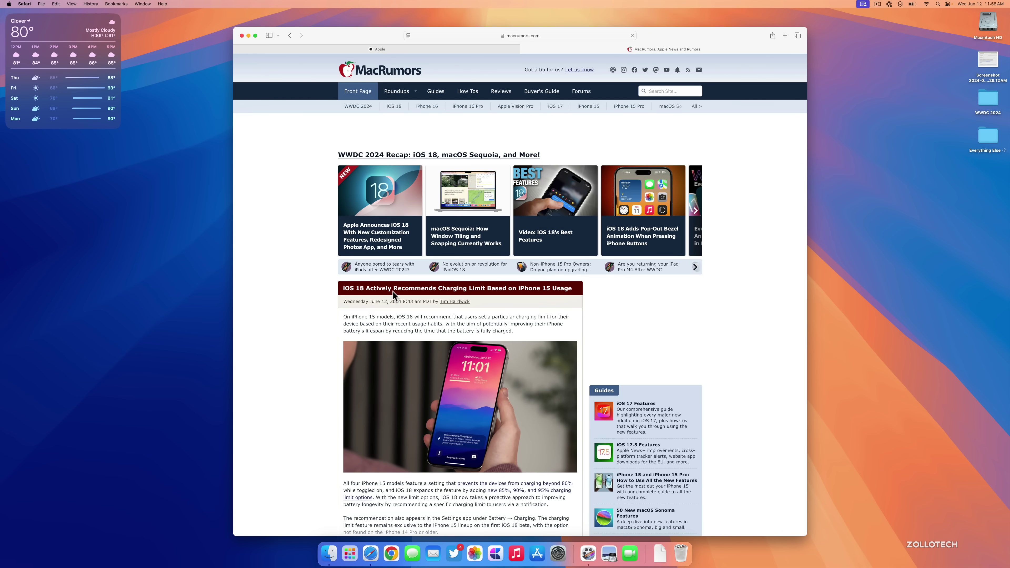
{"action": "scroll", "coordinate": [406, 363], "scroll_direction": "down", "scroll_amount": 10}
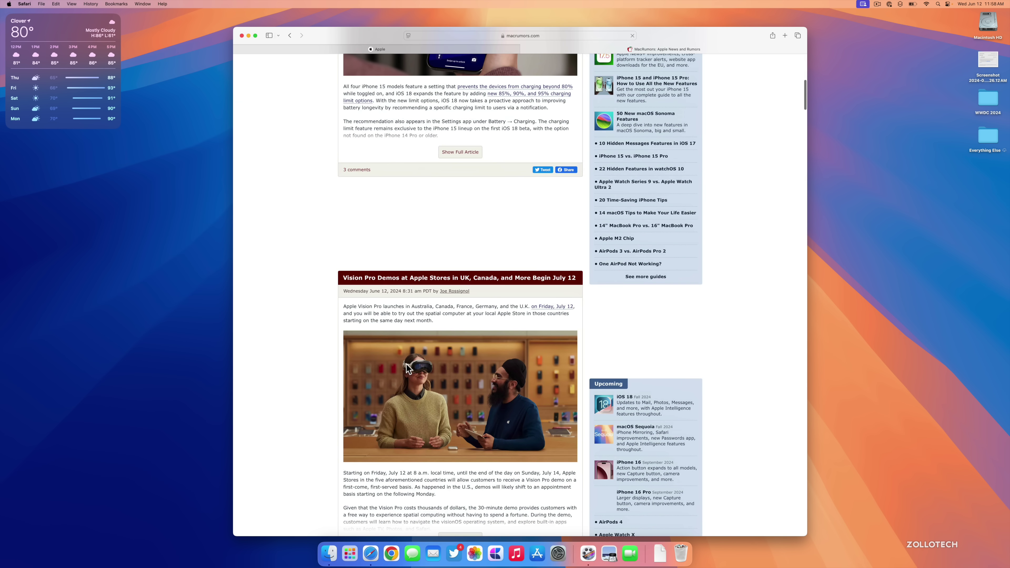
{"action": "left_click", "coordinate": [415, 278]}
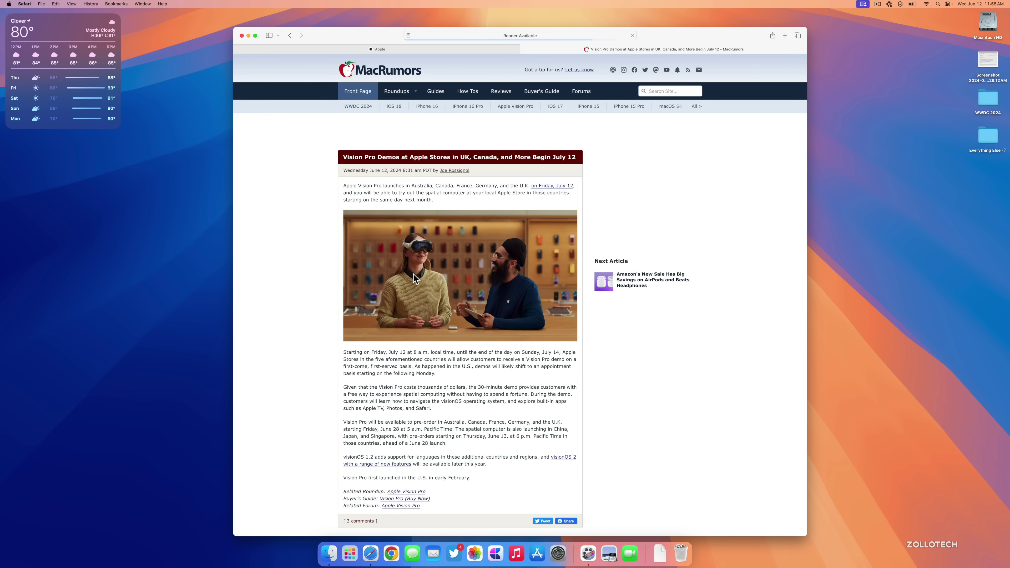
- Dismiss Highlights and change the page text size to 85%, then back to 100%
{"action": "left_click", "coordinate": [408, 36]}
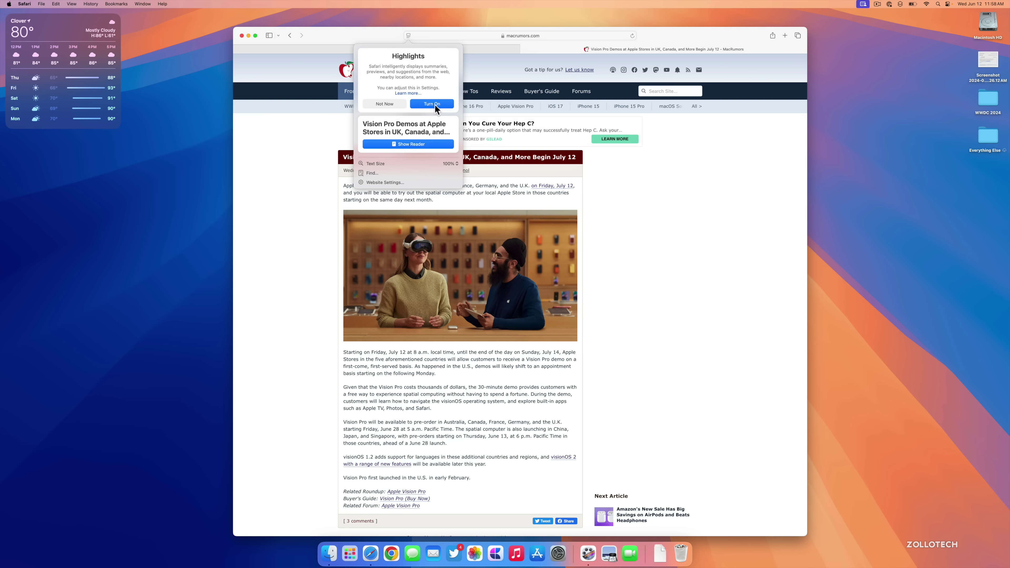
{"action": "left_click", "coordinate": [434, 104]}
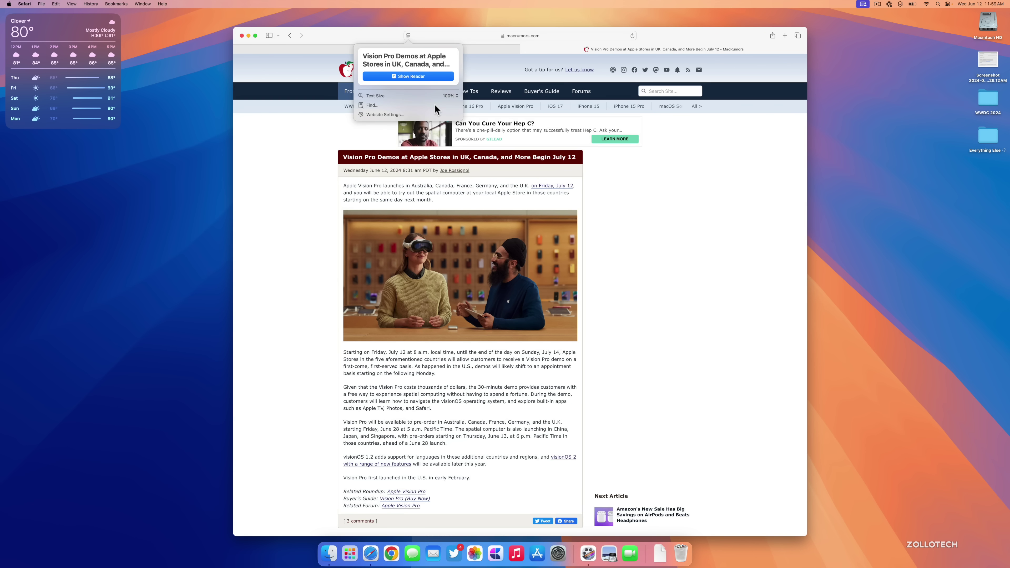
{"action": "scroll", "coordinate": [436, 110], "scroll_direction": "down", "scroll_amount": 3}
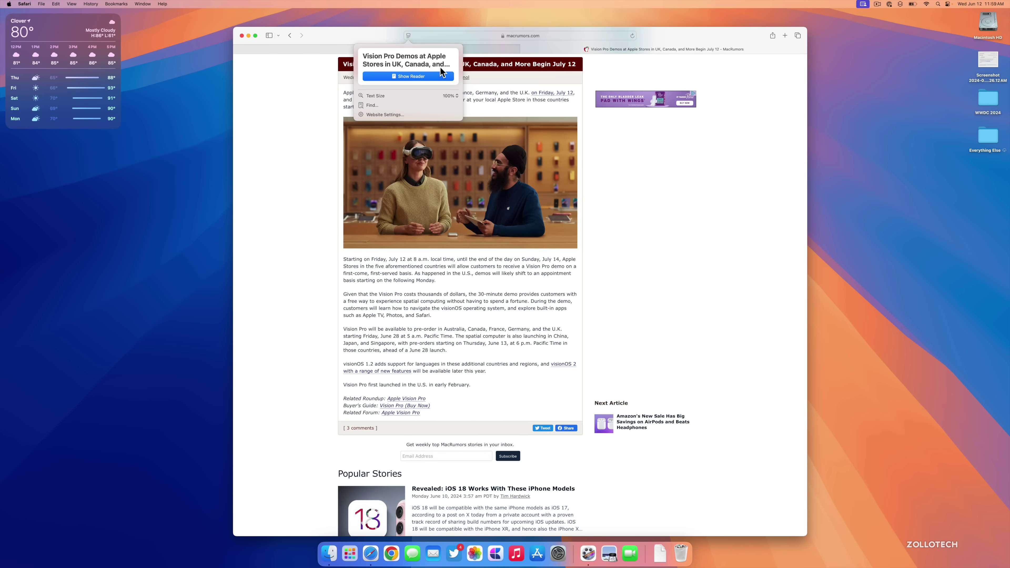
{"action": "left_click", "coordinate": [450, 96]}
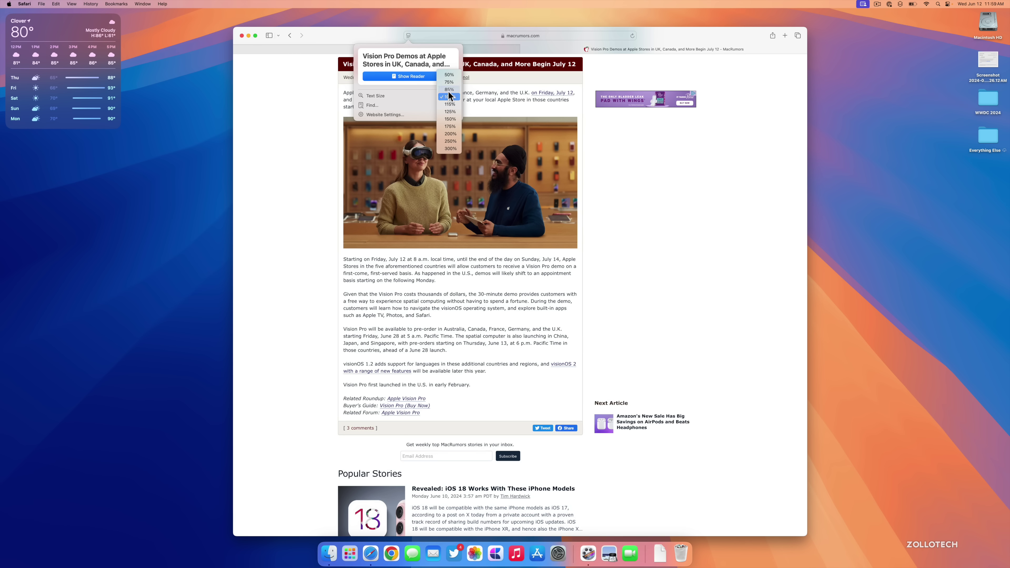
{"action": "left_click", "coordinate": [450, 89]}
{"action": "left_click", "coordinate": [450, 95]}
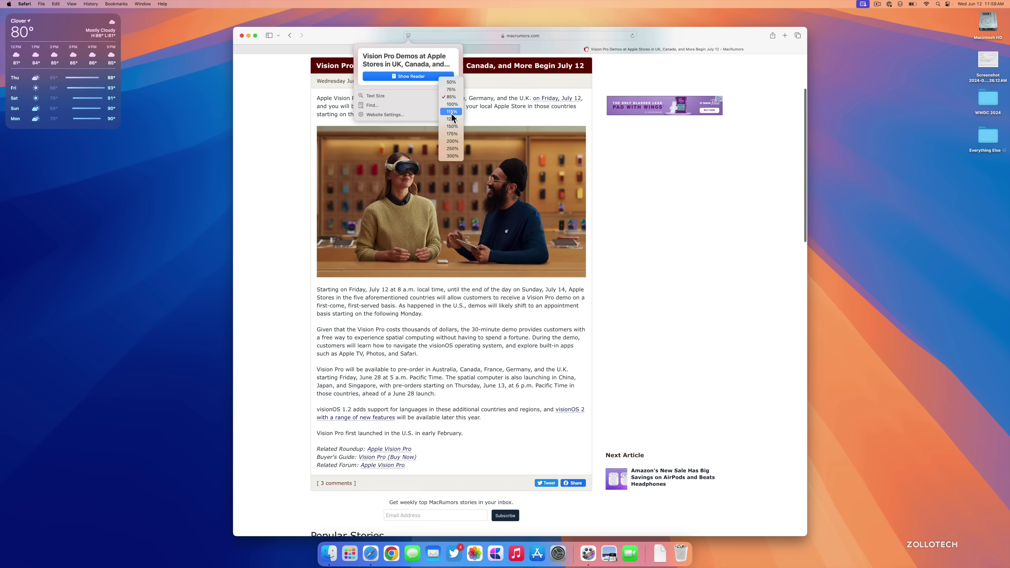
{"action": "left_click", "coordinate": [451, 104]}
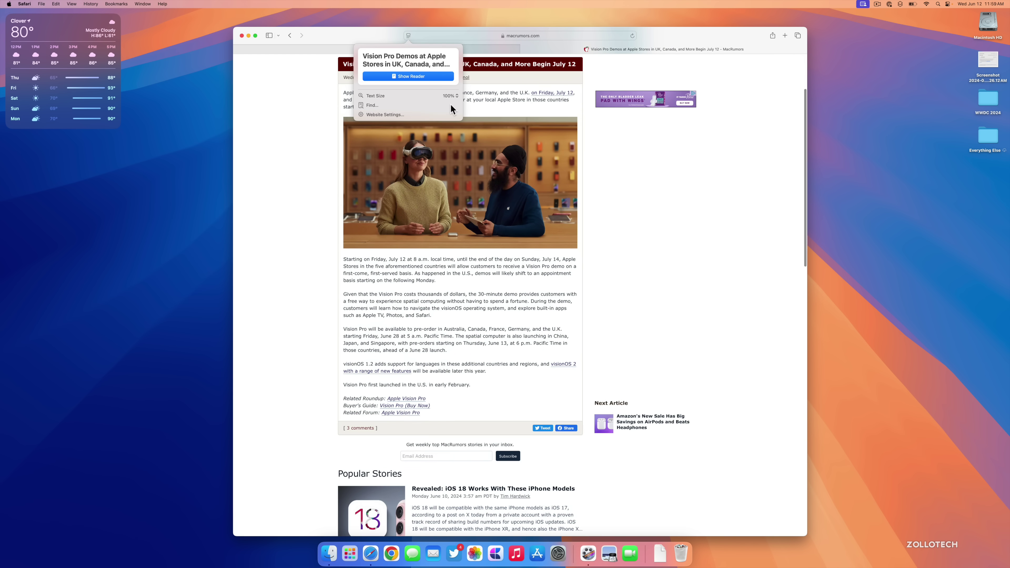
- Read the Vision Pro article in Reader view, then switch to the Apple tab
{"action": "left_click", "coordinate": [420, 77]}
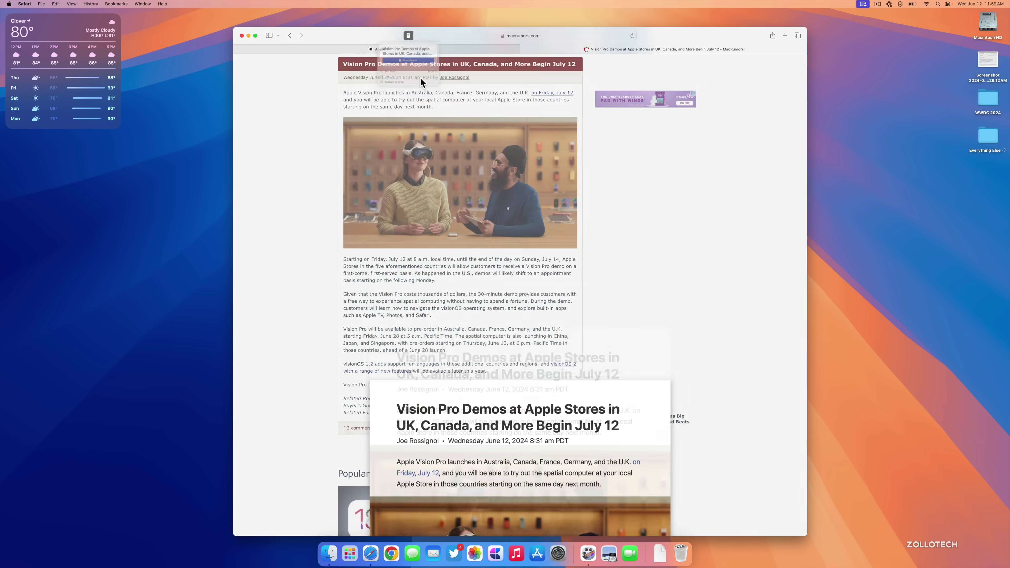
{"action": "scroll", "coordinate": [520, 329], "scroll_direction": "down", "scroll_amount": 7}
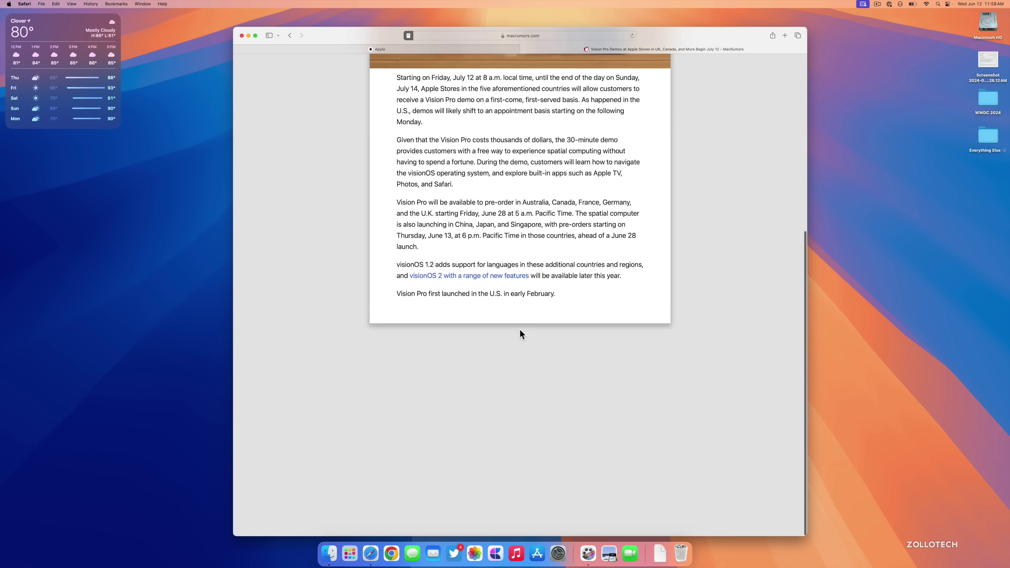
{"action": "scroll", "coordinate": [520, 329], "scroll_direction": "up", "scroll_amount": 7}
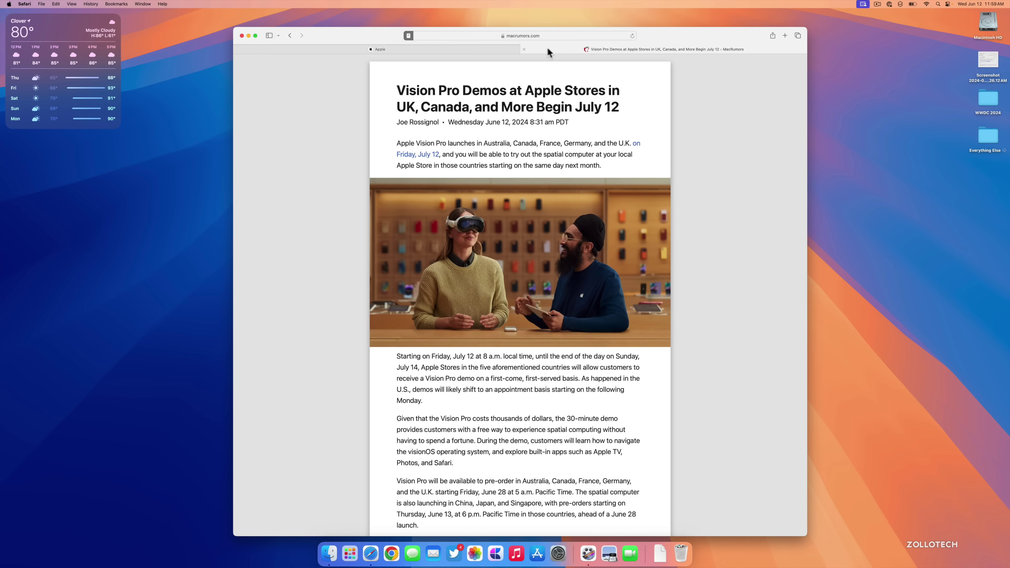
{"action": "left_click", "coordinate": [502, 49]}
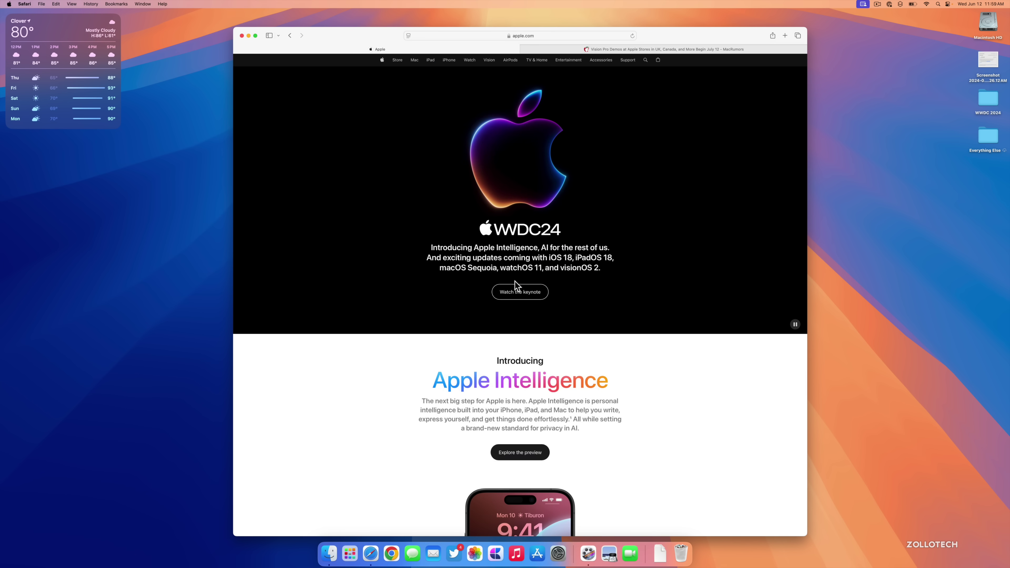
- Open Apple's WWDC24 events page and play the keynote, then hide Safari with Command-H
{"action": "left_click", "coordinate": [517, 292]}
{"action": "left_click", "coordinate": [492, 311]}
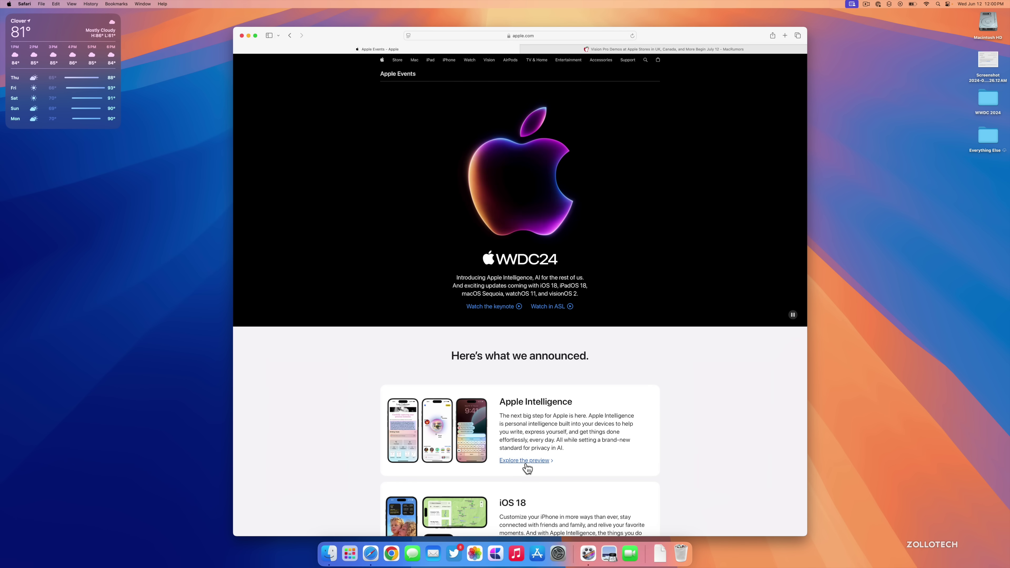
{"action": "key", "text": "super+h"}
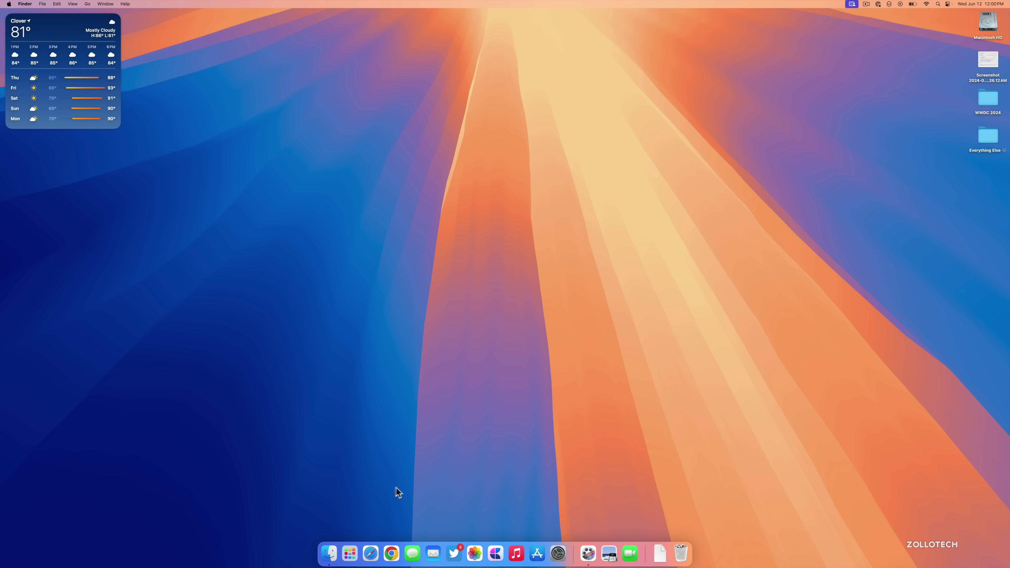
- Launch Passwords from page 2 of Launchpad and unlock it with the Mac password
{"action": "left_click", "coordinate": [349, 553]}
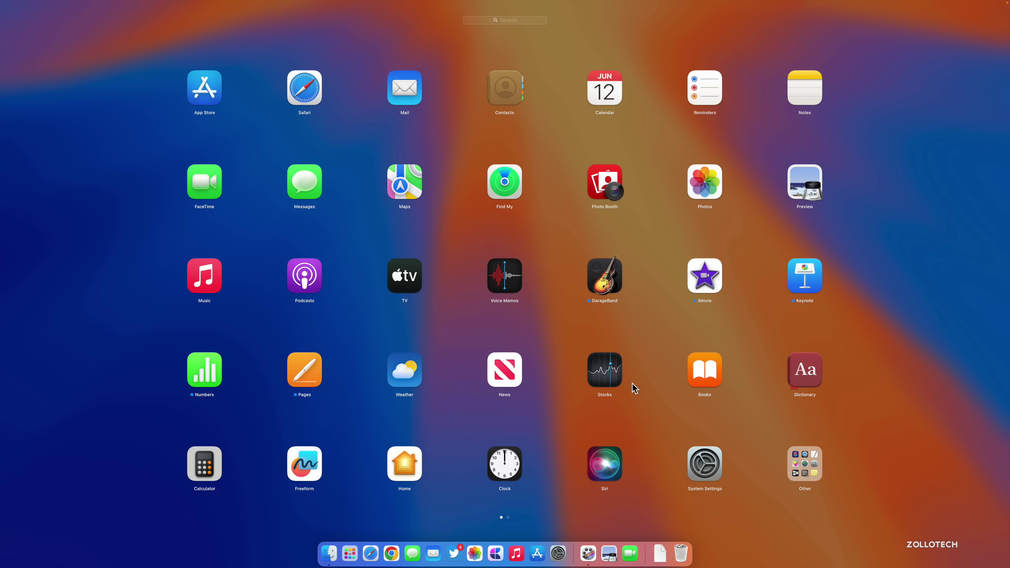
{"action": "scroll", "coordinate": [632, 388], "scroll_direction": "right", "scroll_amount": 3}
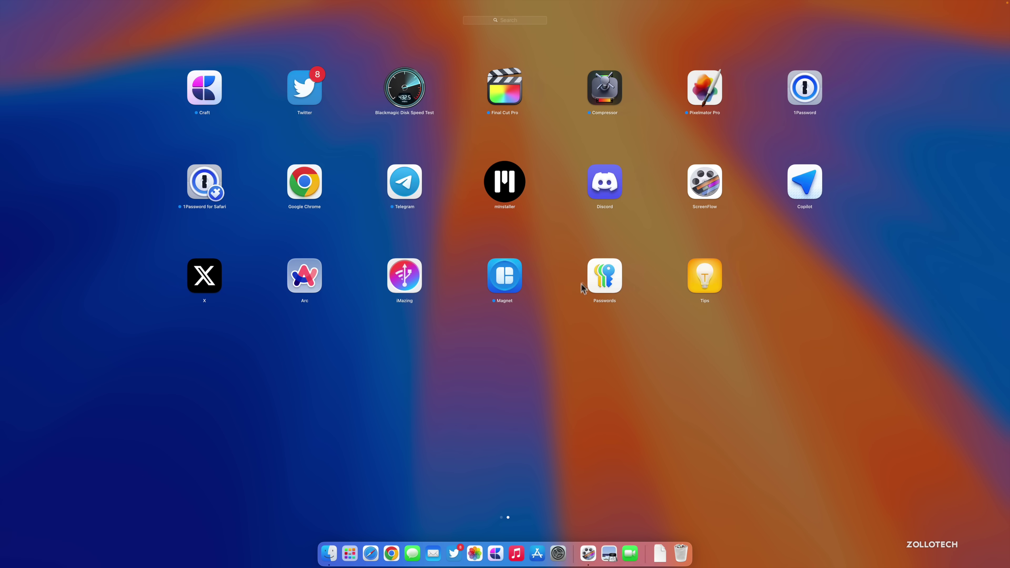
{"action": "left_click", "coordinate": [605, 282]}
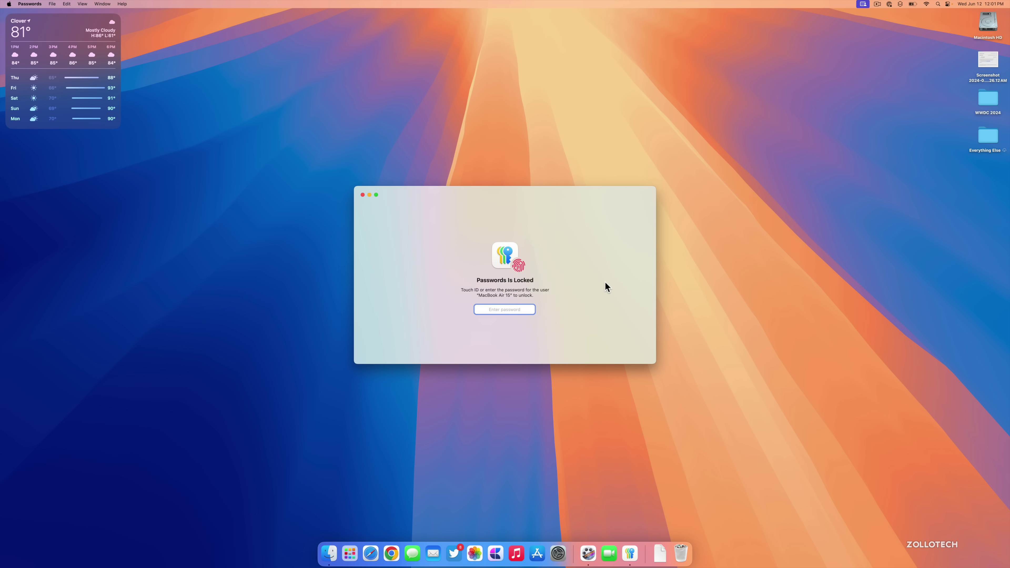
{"action": "type", "text": "••••••••••"}
{"action": "key", "text": "Return"}
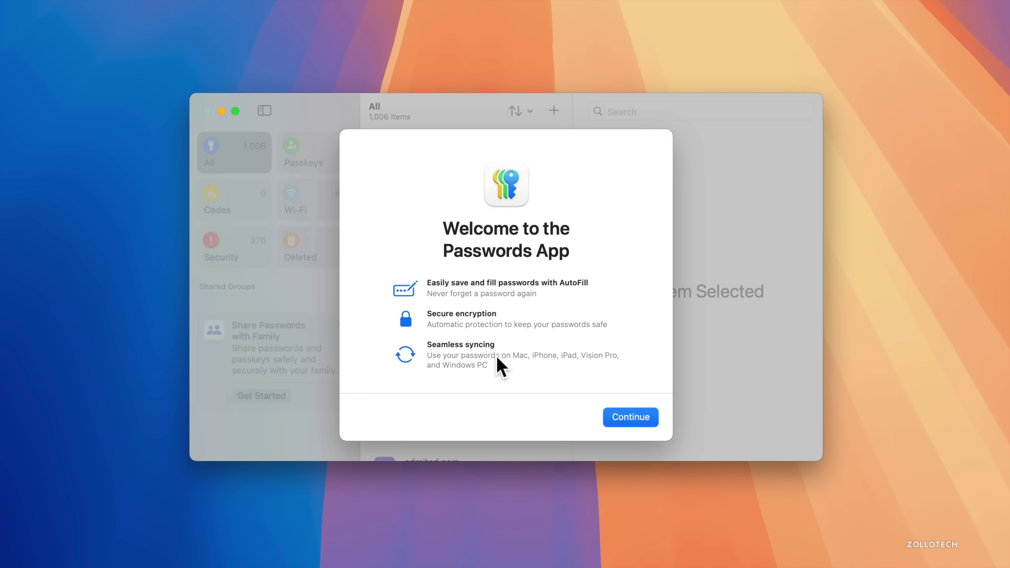
- Finish the Passwords first-run setup without importing passwords, then quit the app
{"action": "left_click", "coordinate": [628, 417]}
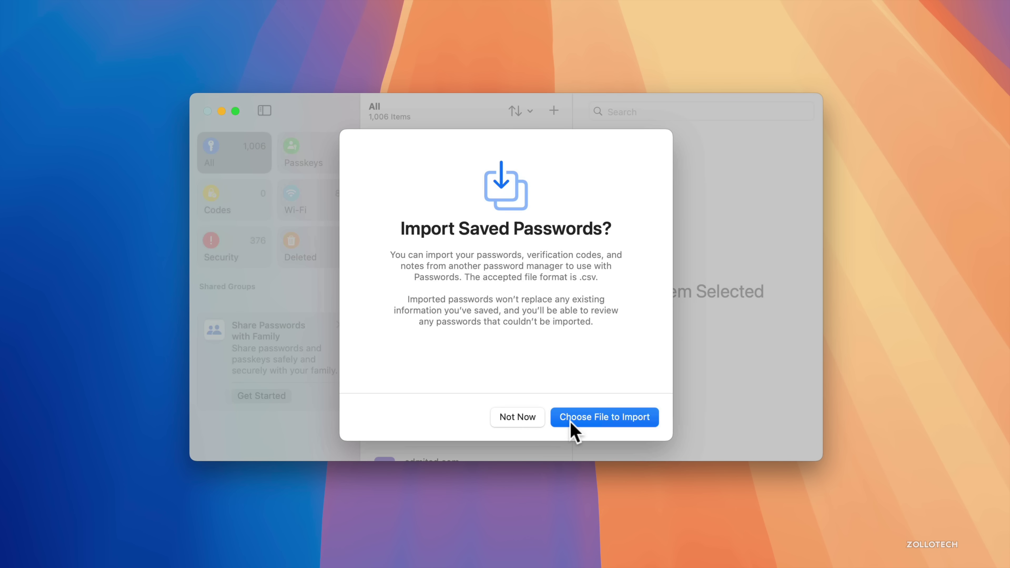
{"action": "left_click", "coordinate": [522, 418]}
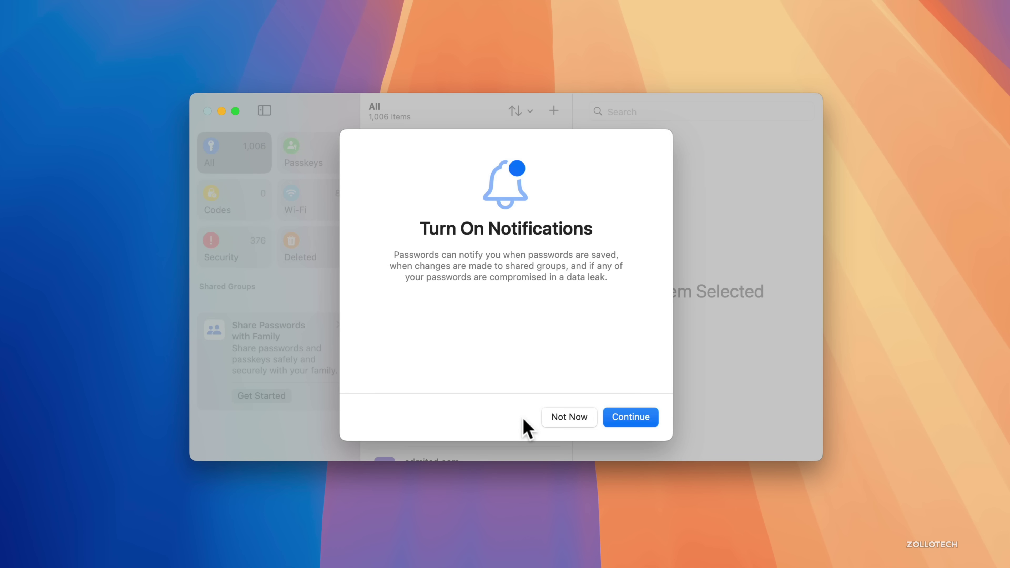
{"action": "left_click", "coordinate": [630, 420]}
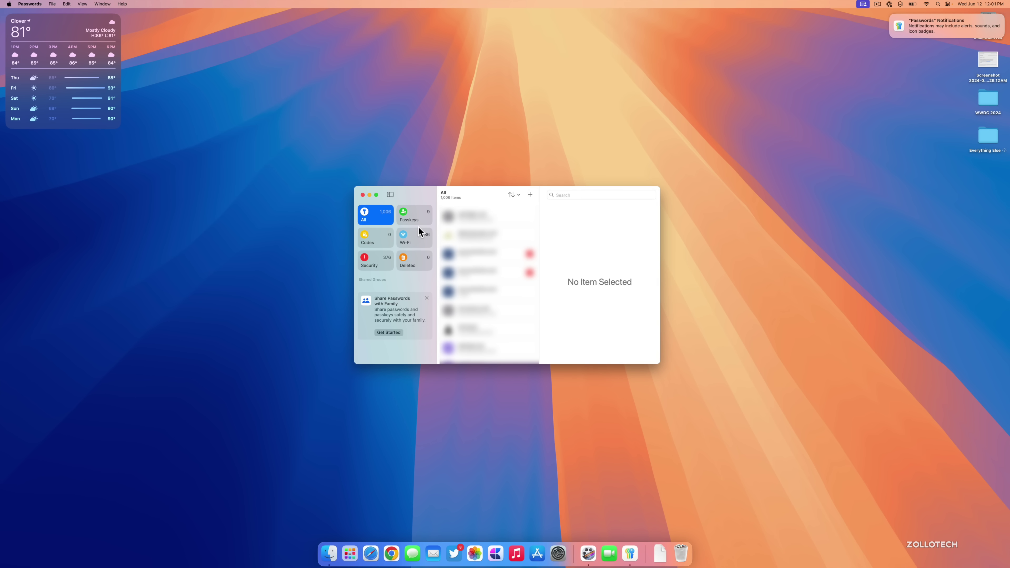
{"action": "key", "text": "super+q"}
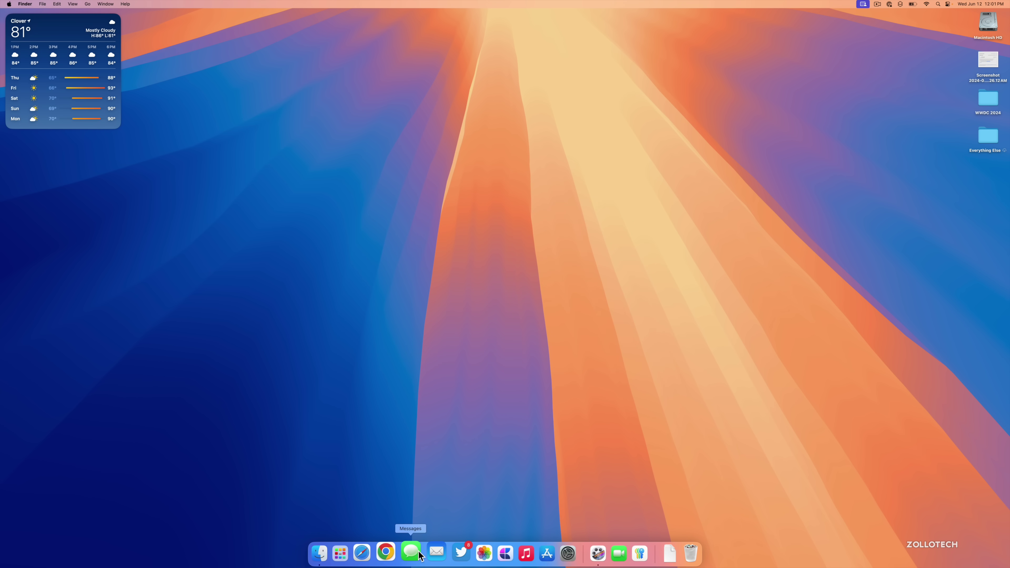
- Open Messages and start a Send Later draft for 'This is a test message'
{"action": "left_click", "coordinate": [418, 552]}
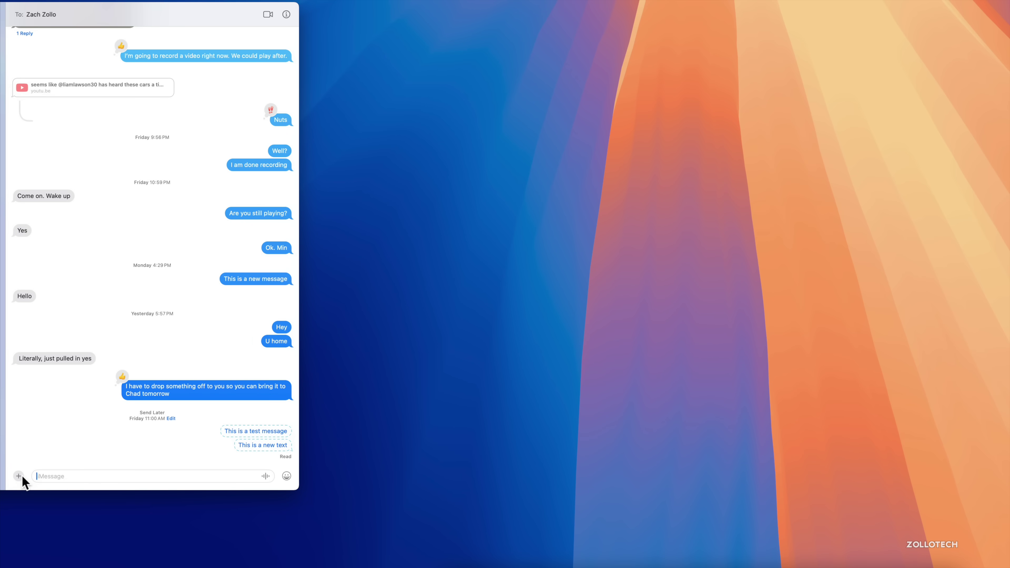
{"action": "left_click", "coordinate": [23, 476]}
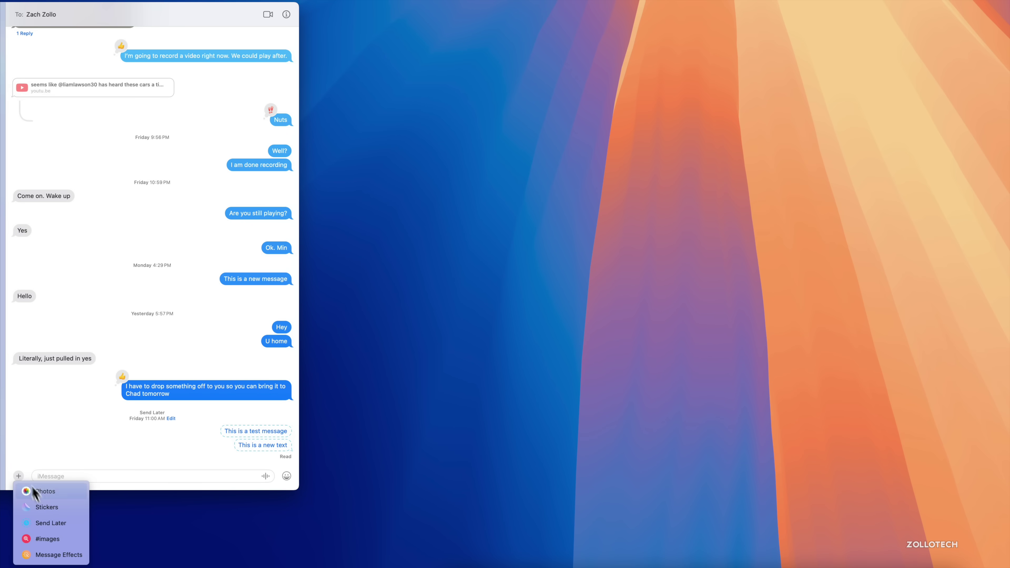
{"action": "left_click", "coordinate": [54, 525]}
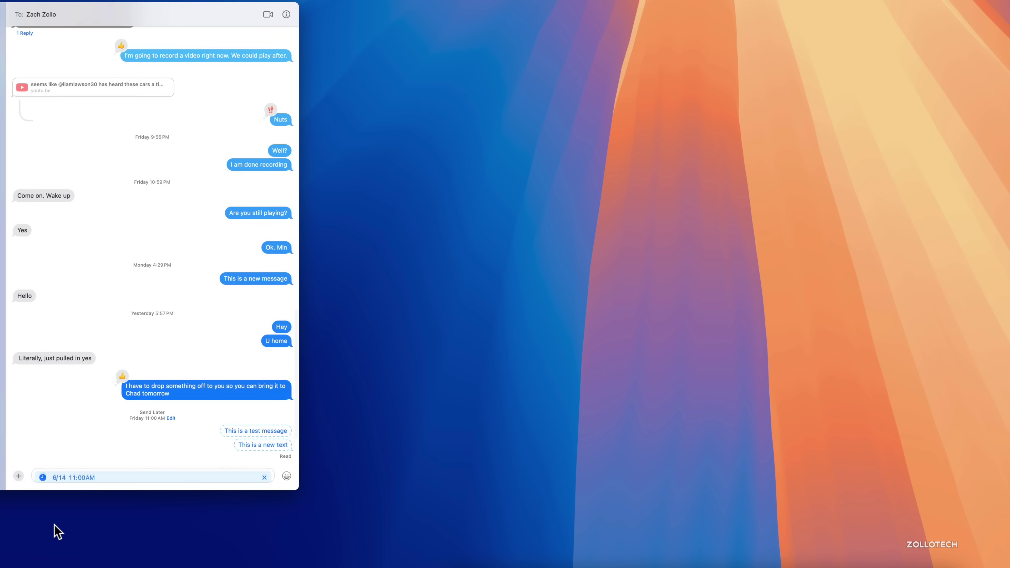
{"action": "type", "text": "this"}
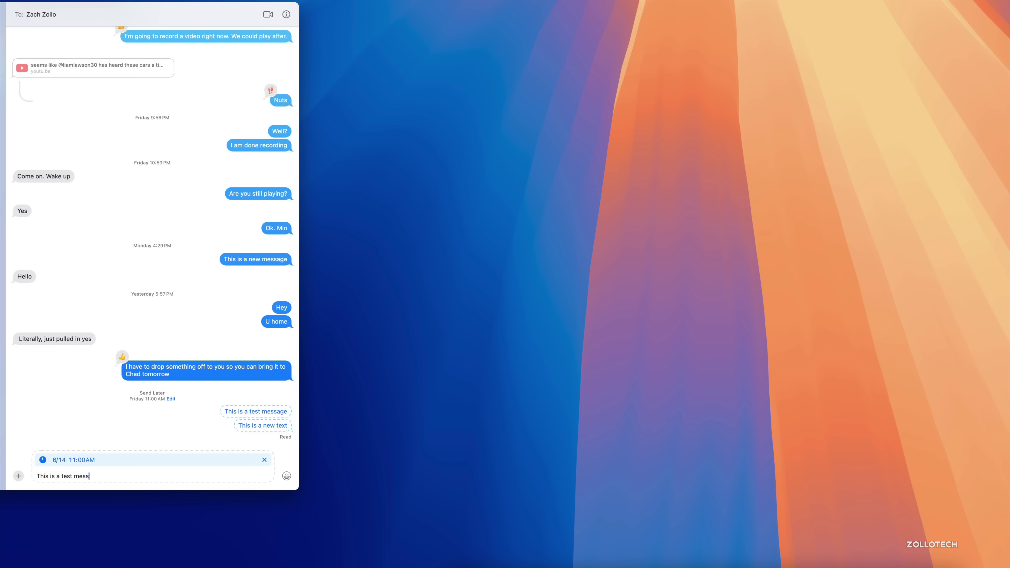
- Move the send date to Wednesday 6/19 at 11:00 AM and schedule the message
{"action": "left_click", "coordinate": [61, 460]}
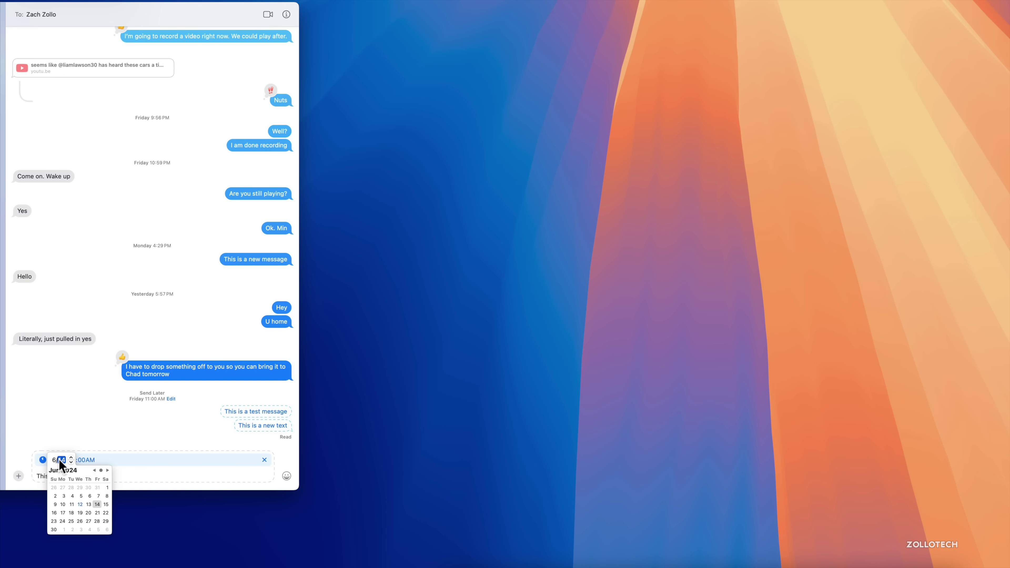
{"action": "left_click", "coordinate": [80, 511]}
{"action": "left_click", "coordinate": [168, 449]}
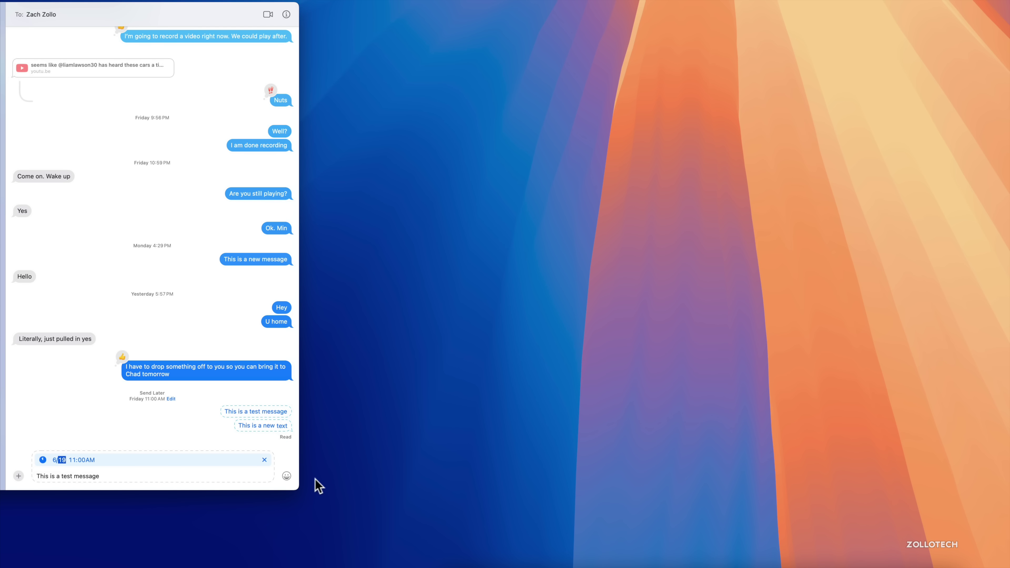
{"action": "left_click", "coordinate": [200, 472]}
{"action": "key", "text": "Return"}
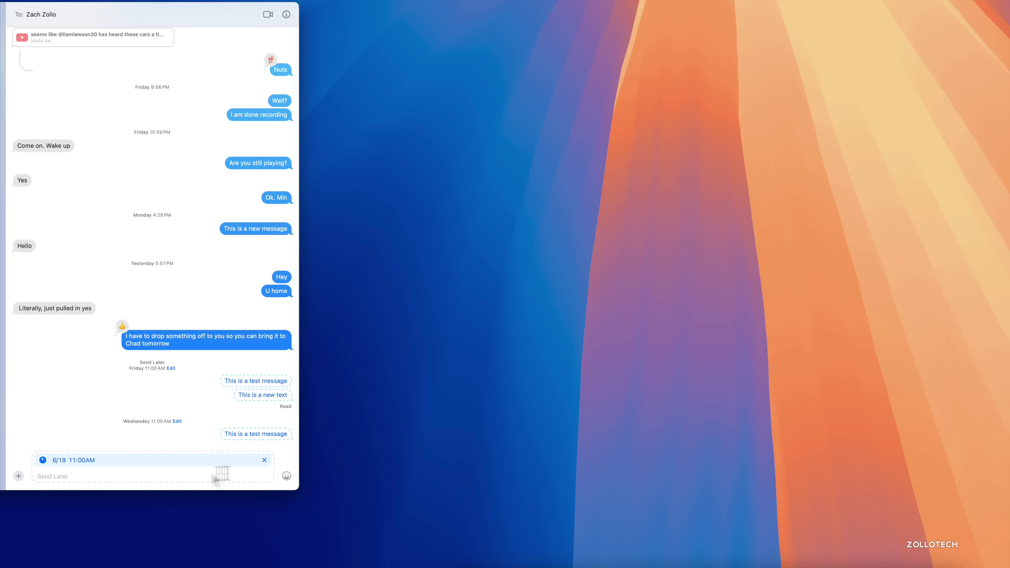
{"action": "left_click", "coordinate": [264, 460]}
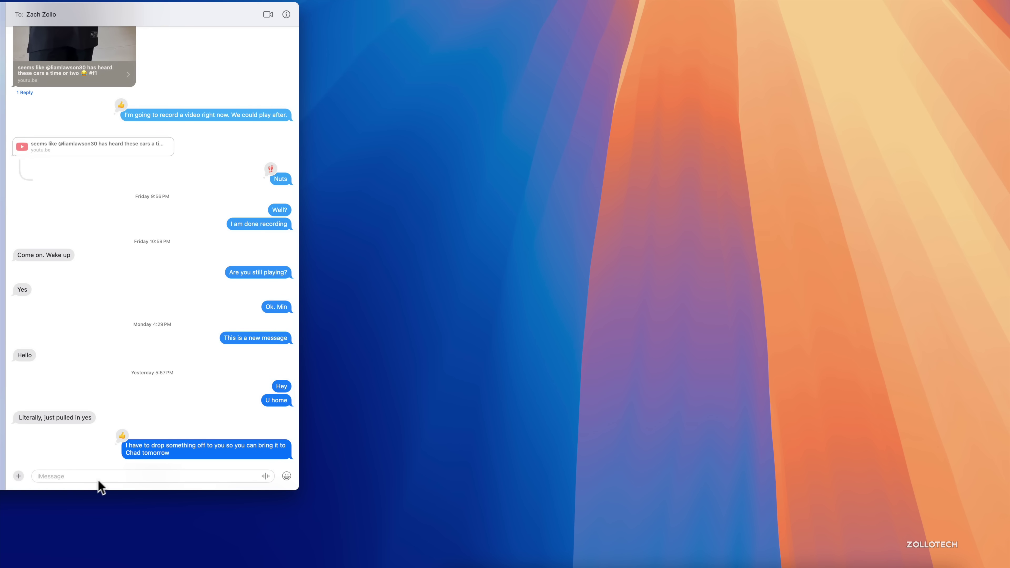
- Type 'This is a new message in macOS 15' and select the words 'macOS 15'
{"action": "scroll", "coordinate": [99, 447], "scroll_direction": "down", "scroll_amount": 3}
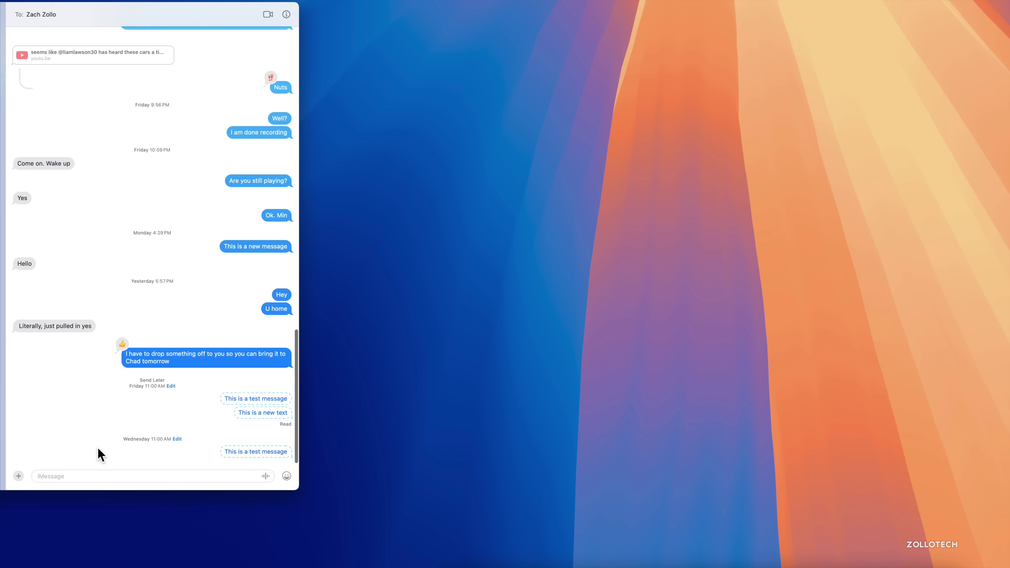
{"action": "scroll", "coordinate": [99, 453], "scroll_direction": "up", "scroll_amount": 3}
{"action": "scroll", "coordinate": [99, 453], "scroll_direction": "down", "scroll_amount": 3}
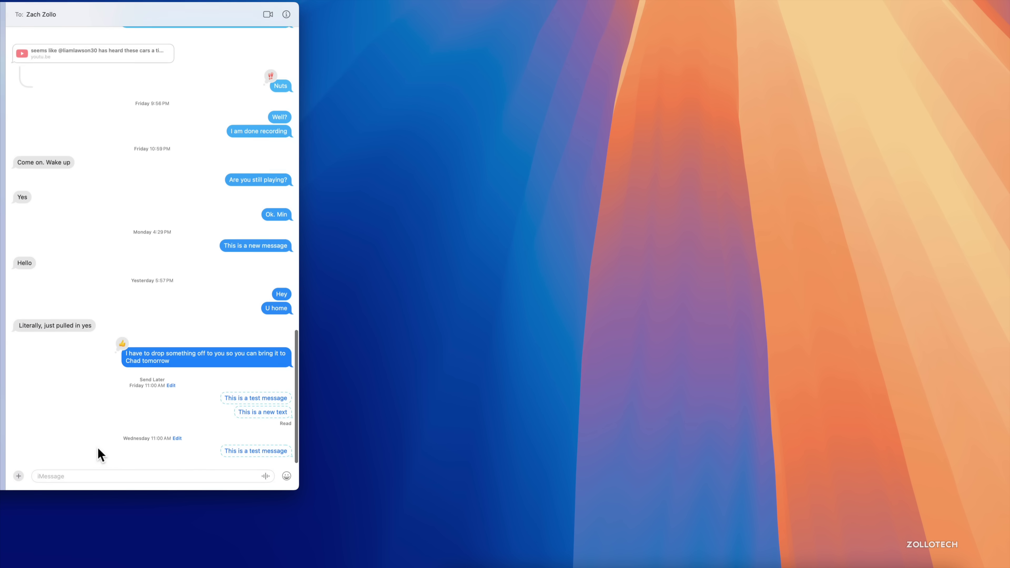
{"action": "scroll", "coordinate": [98, 453], "scroll_direction": "down", "scroll_amount": 3}
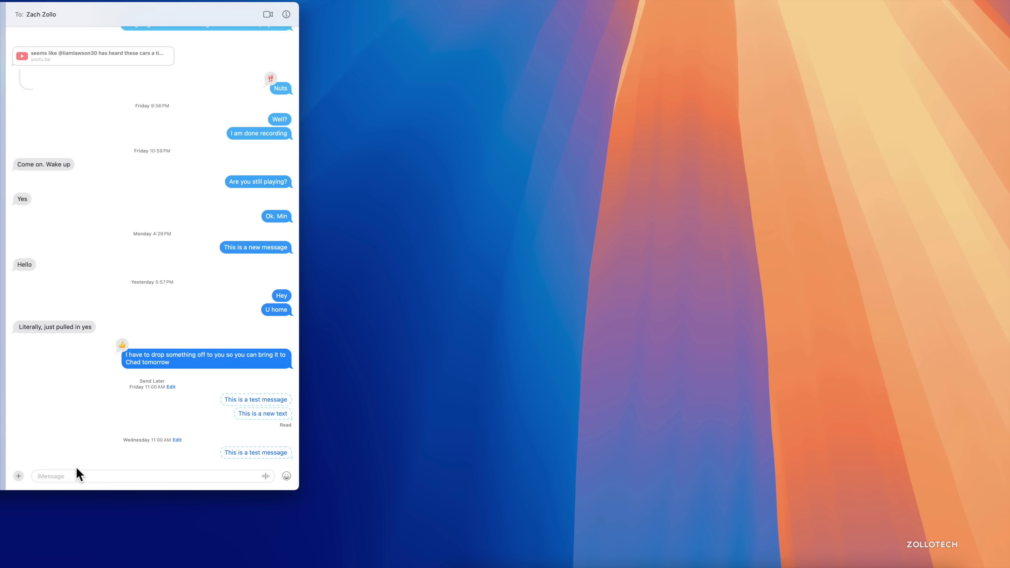
{"action": "left_click", "coordinate": [79, 473]}
{"action": "type", "text": "This is a new message in macOS 15"}
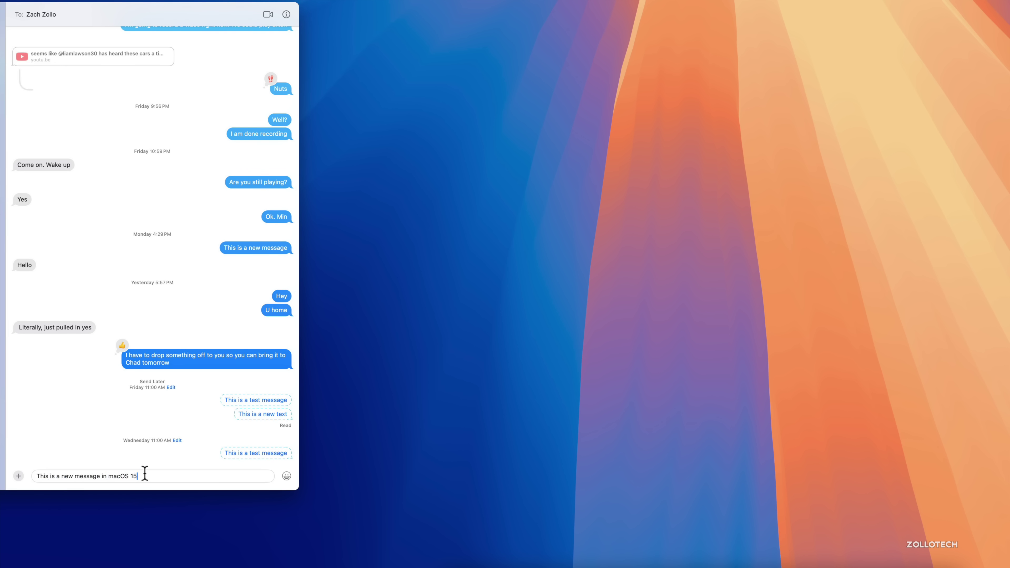
{"action": "left_click_drag", "start_coordinate": [142, 473], "coordinate": [106, 476]}
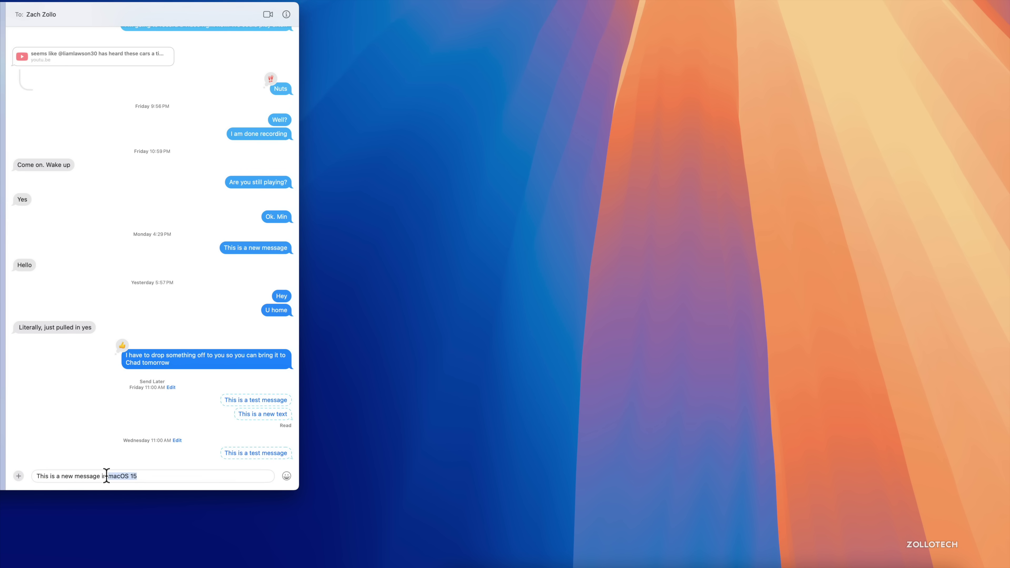
- Apply the Bloom text effect to 'macOS 15', switch it to Small, and send the message
{"action": "right_click", "coordinate": [120, 475]}
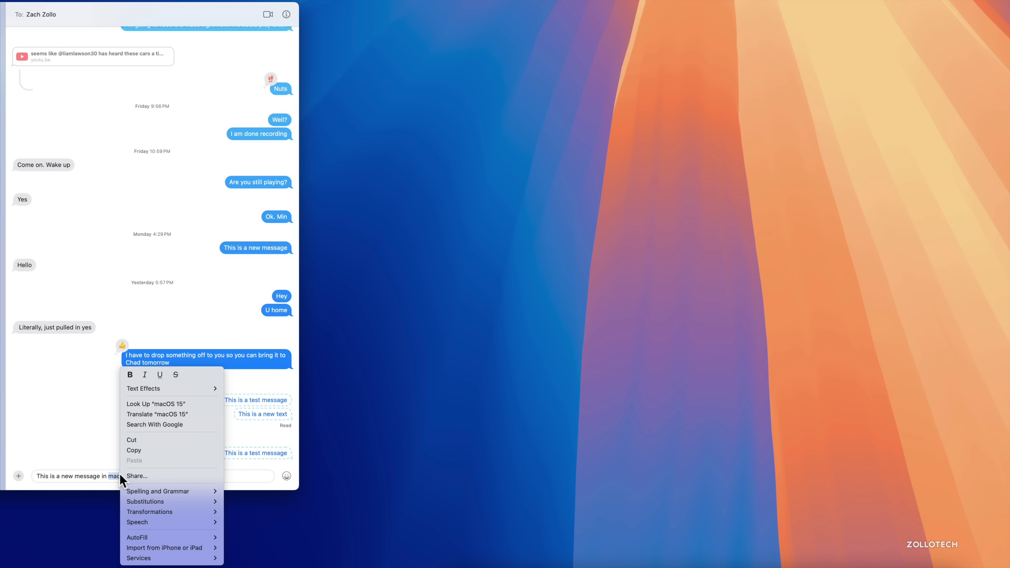
{"action": "mouse_move", "coordinate": [198, 393]}
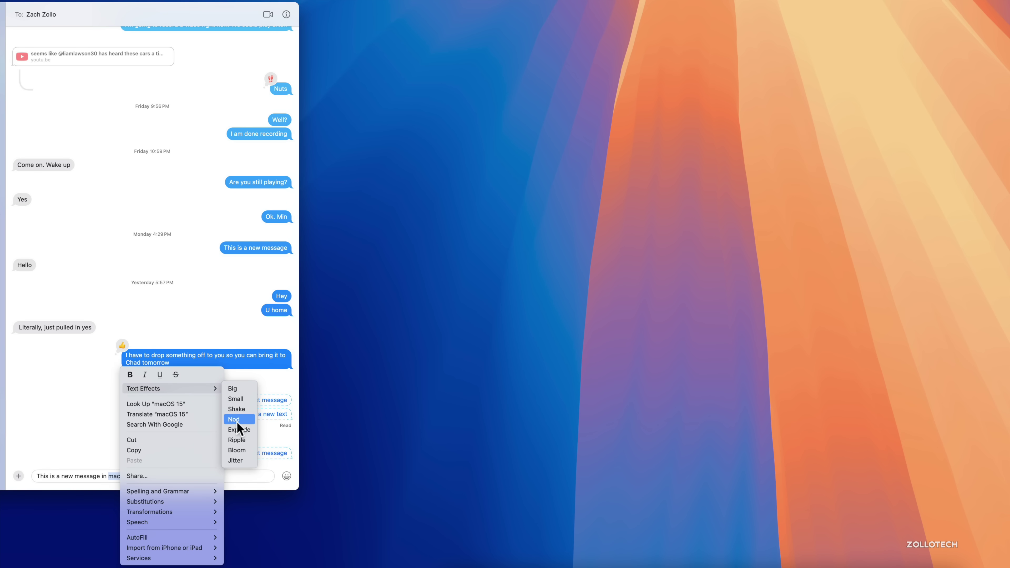
{"action": "left_click", "coordinate": [236, 450]}
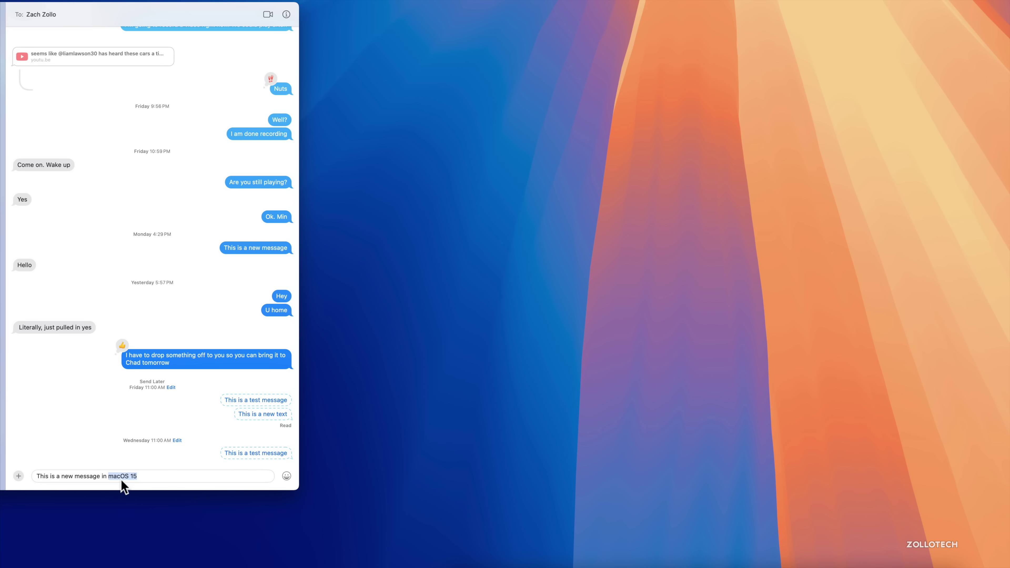
{"action": "right_click", "coordinate": [129, 477]}
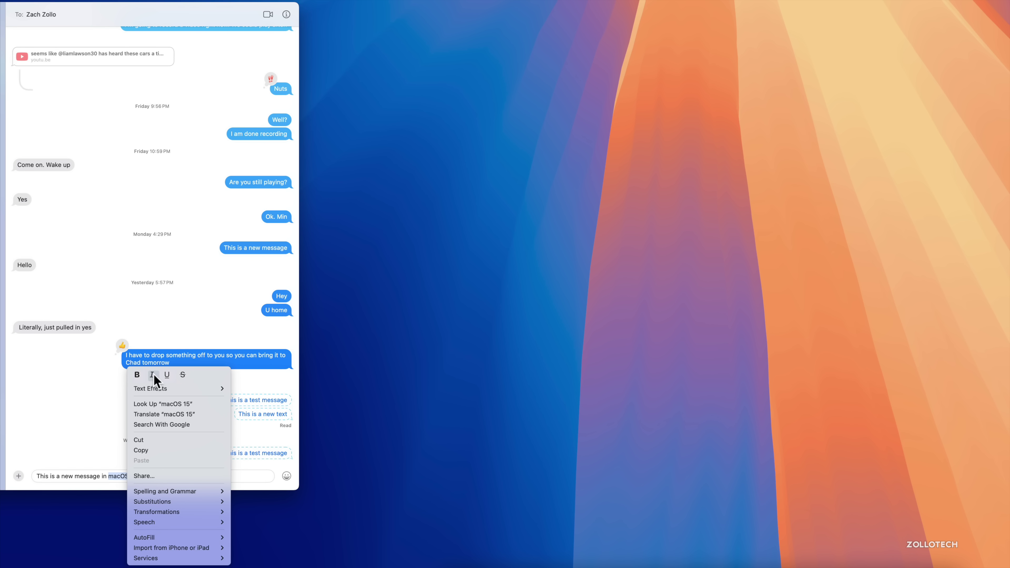
{"action": "mouse_move", "coordinate": [192, 389]}
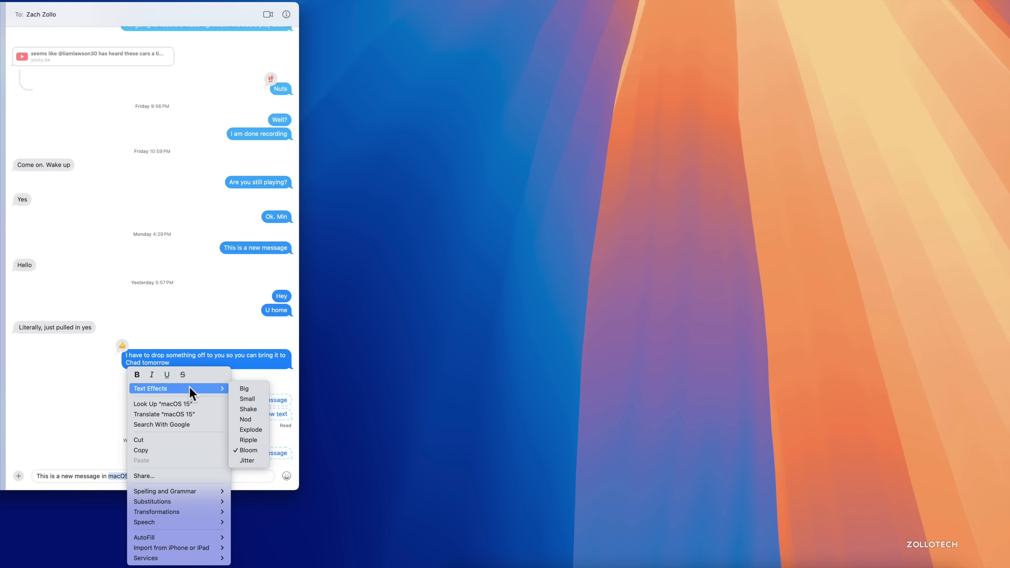
{"action": "left_click", "coordinate": [236, 400]}
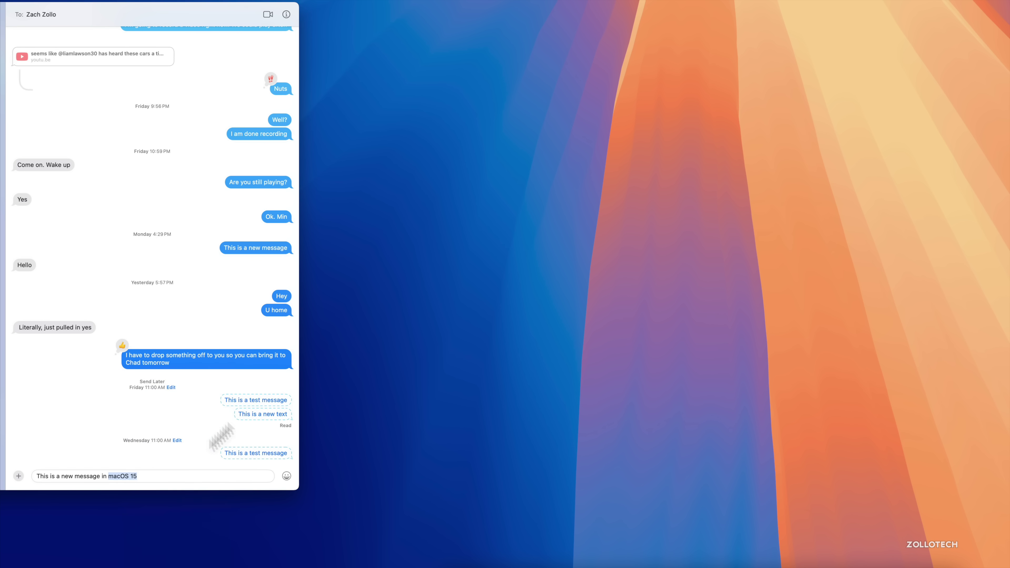
{"action": "left_click", "coordinate": [169, 476]}
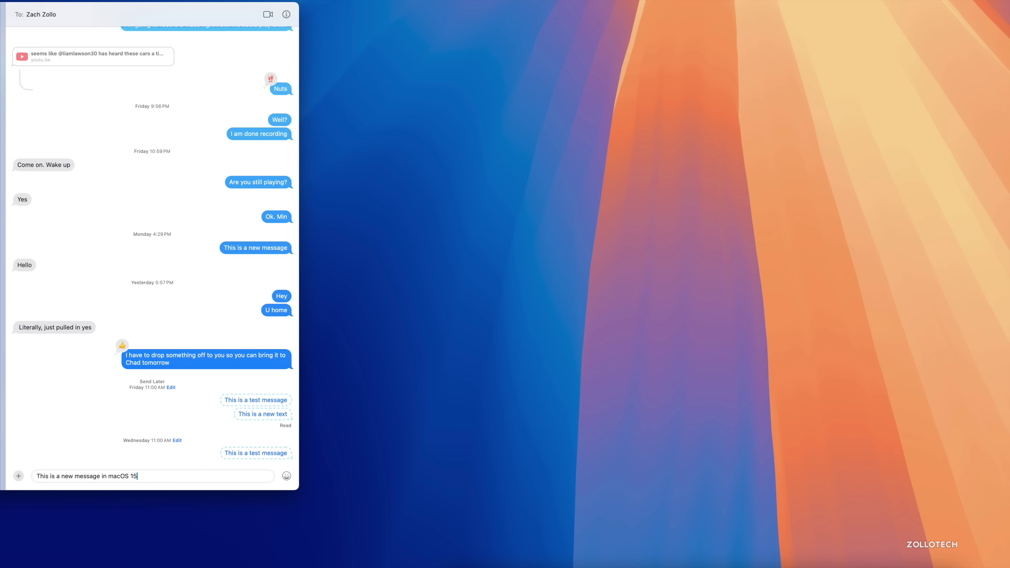
{"action": "key", "text": "Return"}
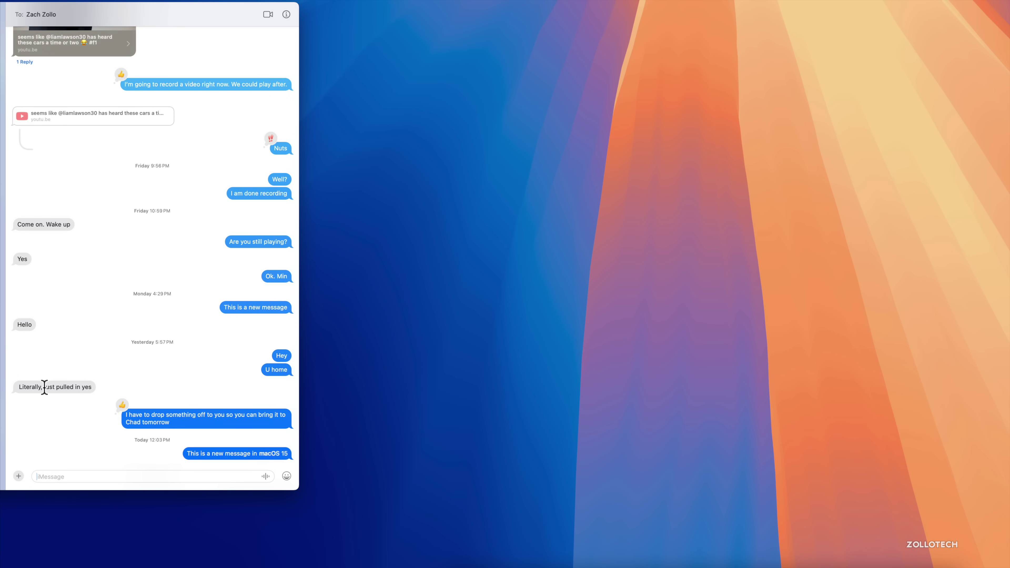
- React to 'Literally, just pulled in yes' with a smiling emoji, then draft 'RCS'
{"action": "right_click", "coordinate": [39, 389]}
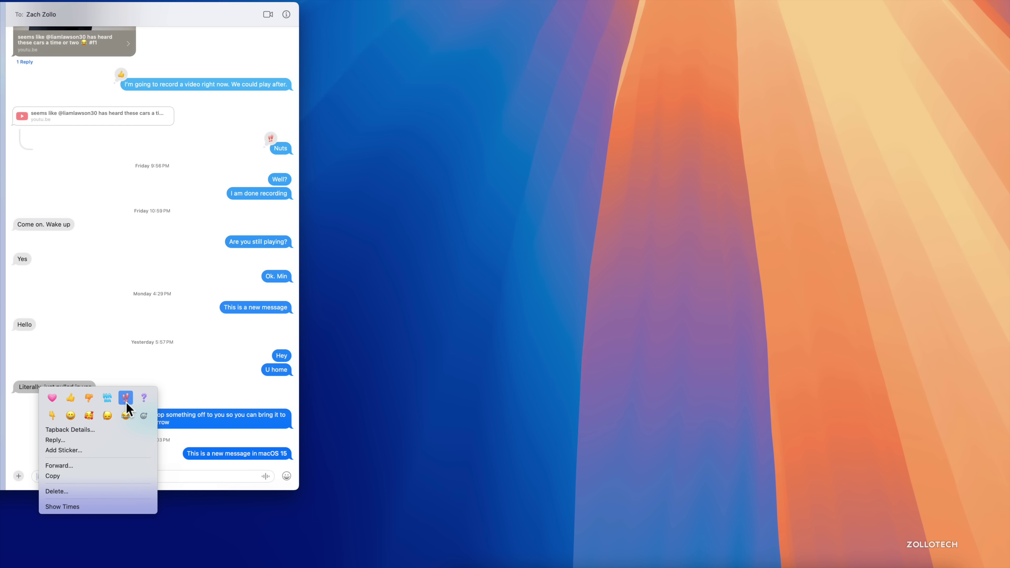
{"action": "left_click", "coordinate": [144, 415]}
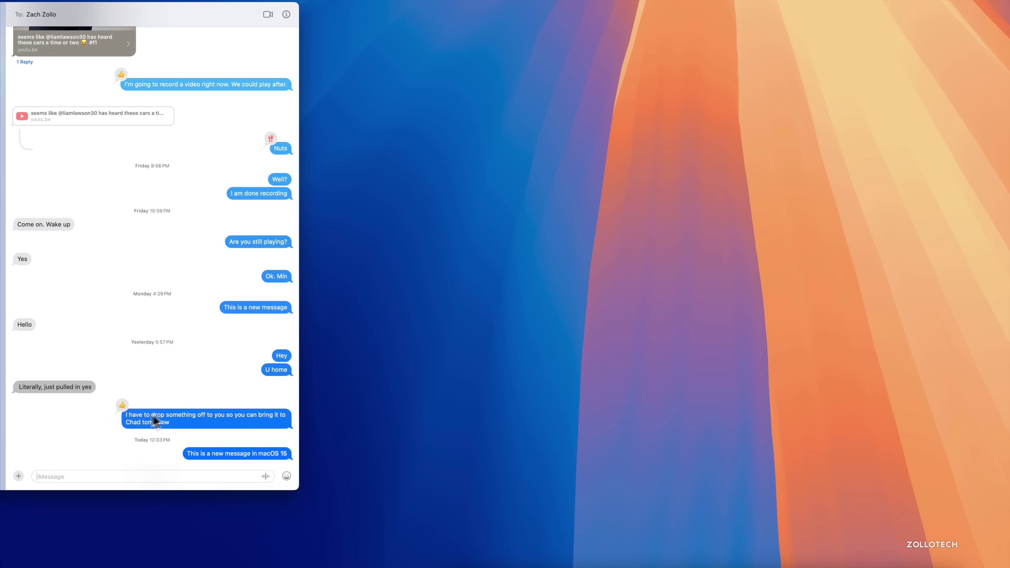
{"action": "scroll", "coordinate": [170, 371], "scroll_direction": "down", "scroll_amount": 10}
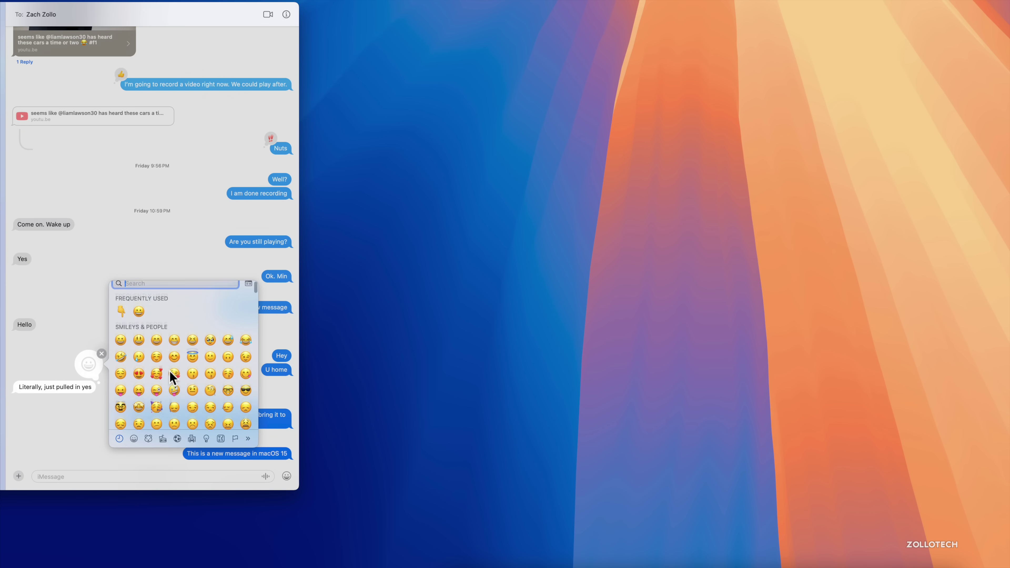
{"action": "scroll", "coordinate": [169, 371], "scroll_direction": "up", "scroll_amount": 10}
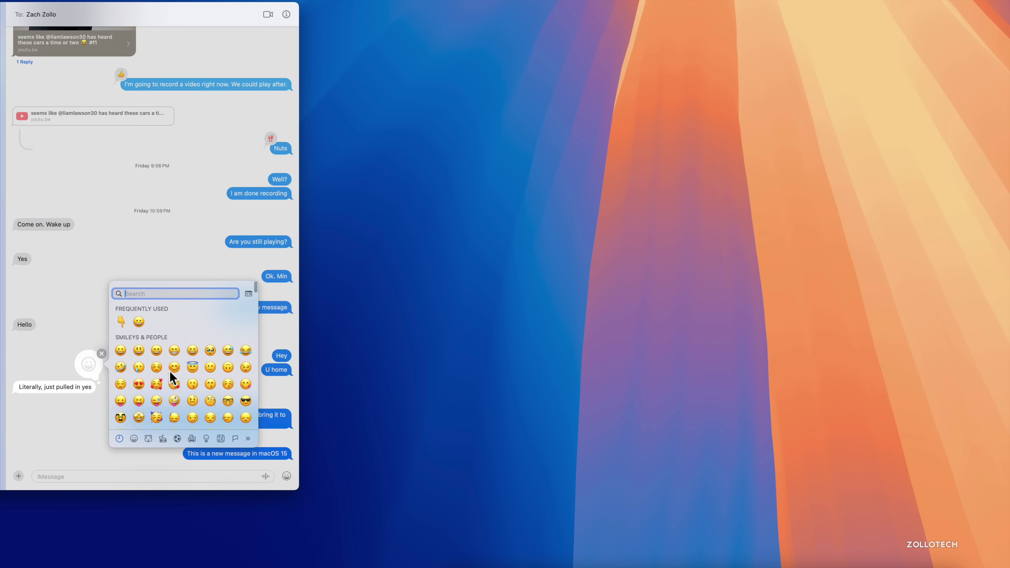
{"action": "left_click", "coordinate": [173, 366]}
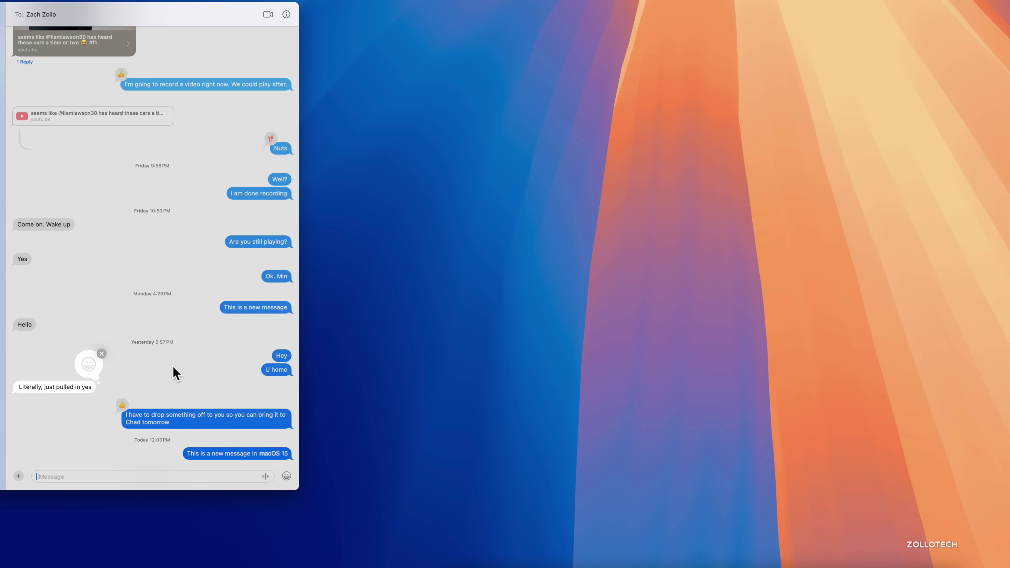
{"action": "scroll", "coordinate": [97, 403], "scroll_direction": "down", "scroll_amount": 5}
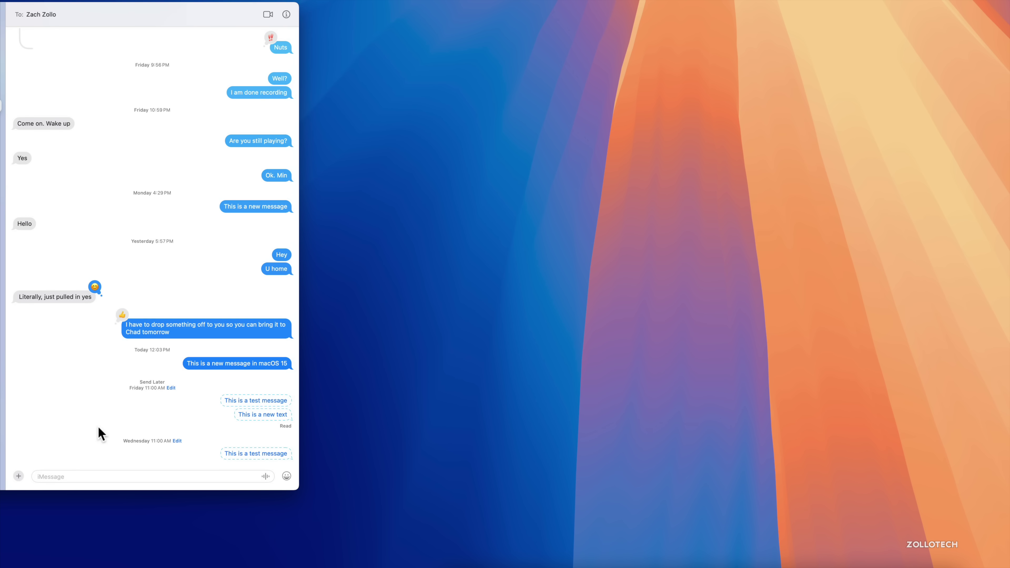
{"action": "left_click", "coordinate": [73, 476]}
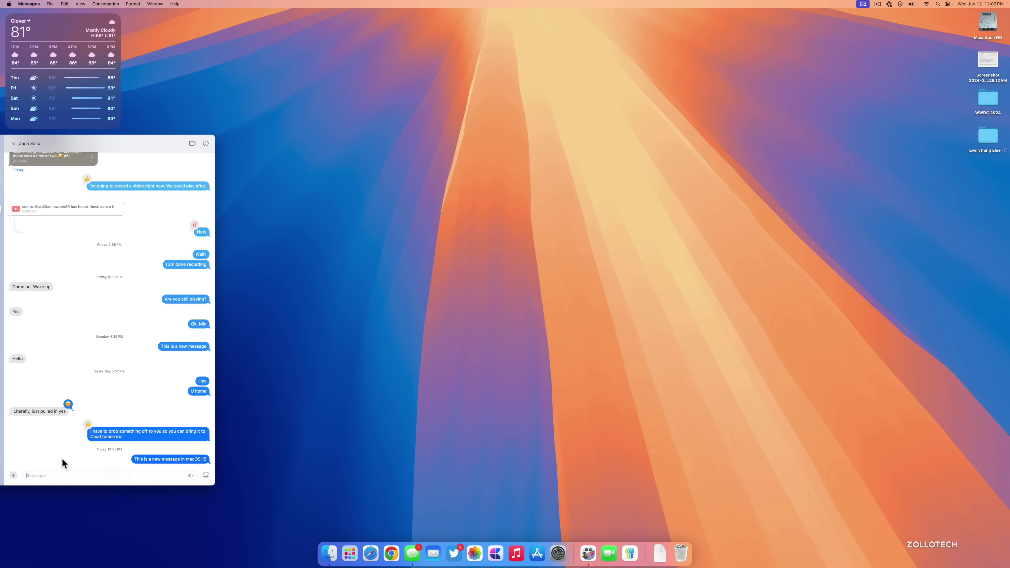
{"action": "type", "text": "RCS"}
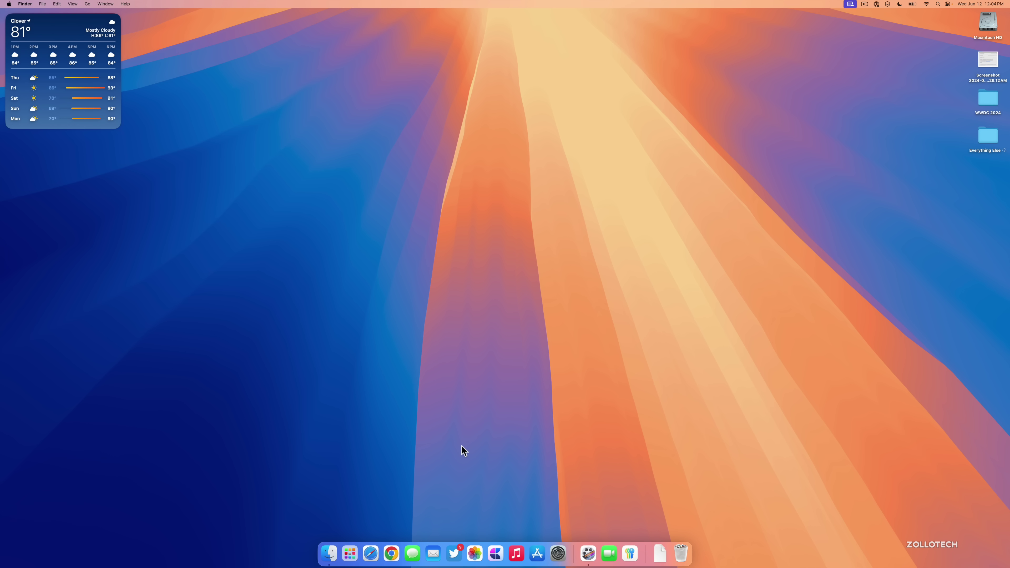
- Launch Maps via Spotlight, dismiss the hikes introduction, and open Yellowstone National Park details
{"action": "key", "text": "super+space"}
{"action": "type", "text": "maps"}
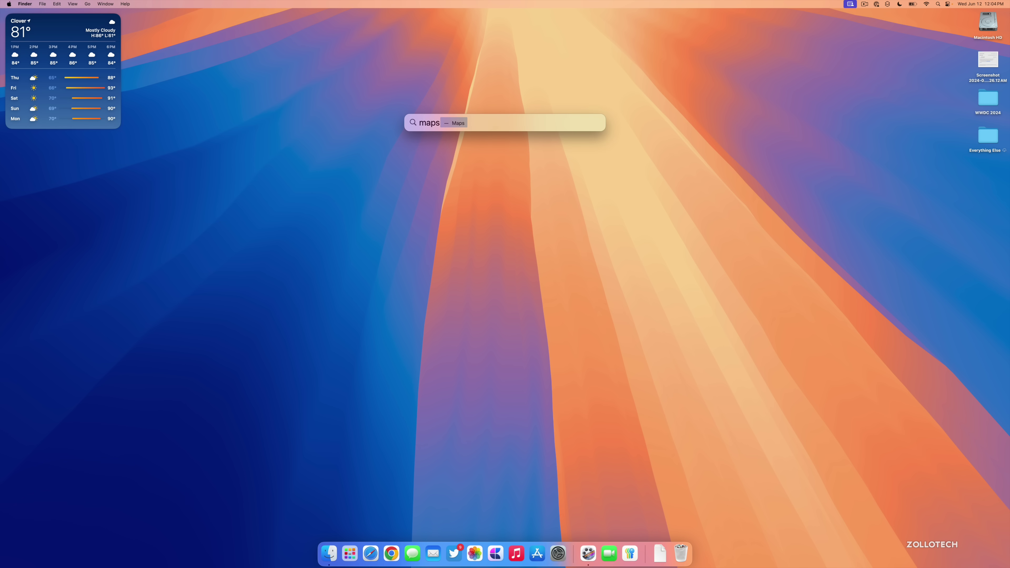
{"action": "key", "text": "Return"}
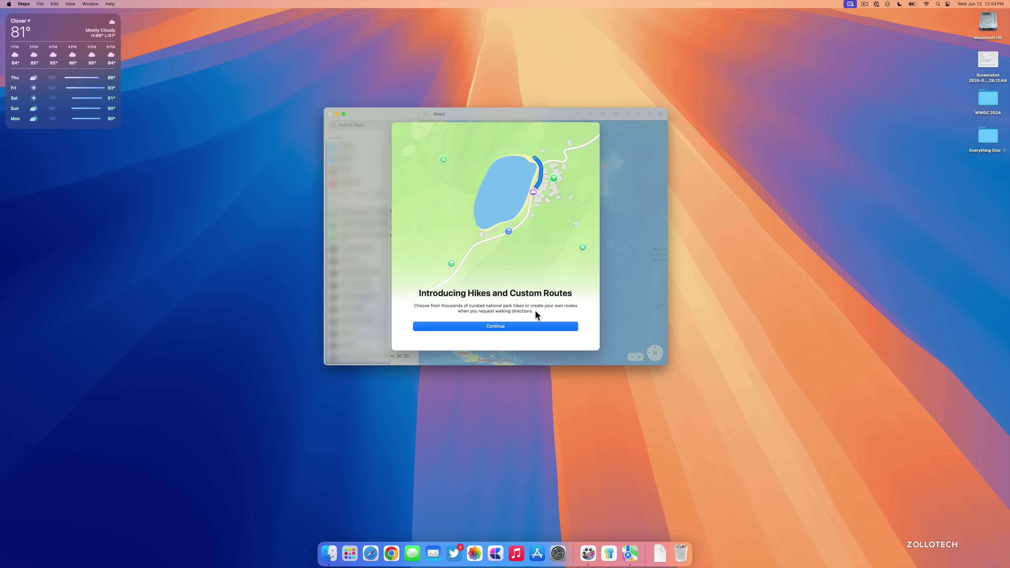
{"action": "left_click", "coordinate": [497, 326]}
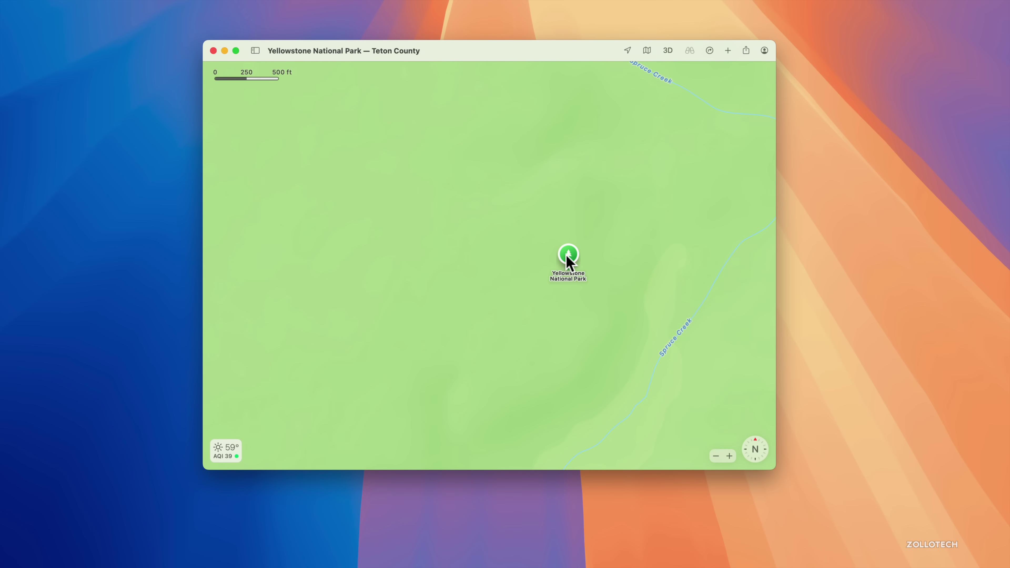
{"action": "left_click", "coordinate": [568, 258]}
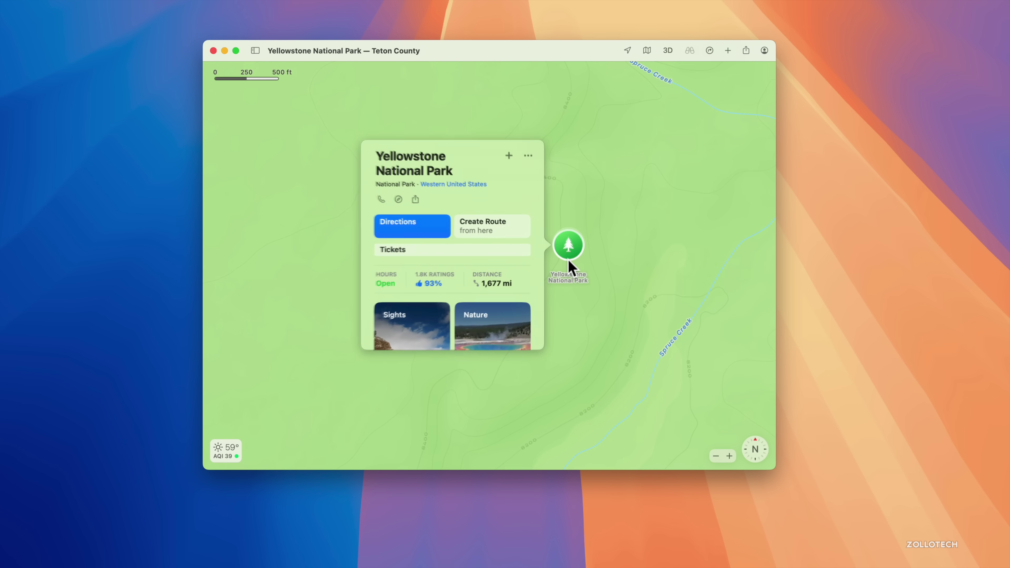
- Preview the 0.2 mi Terrace Spring Trail Hike on the map, then close its card
{"action": "scroll", "coordinate": [478, 302], "scroll_direction": "down", "scroll_amount": 3}
{"action": "scroll", "coordinate": [478, 297], "scroll_direction": "down", "scroll_amount": 10}
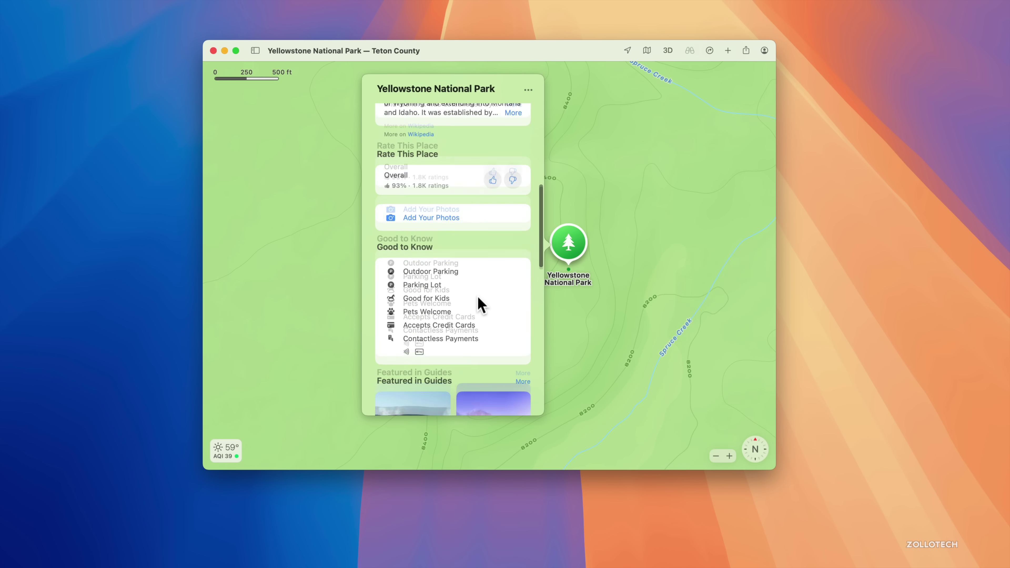
{"action": "scroll", "coordinate": [481, 304], "scroll_direction": "down", "scroll_amount": 2}
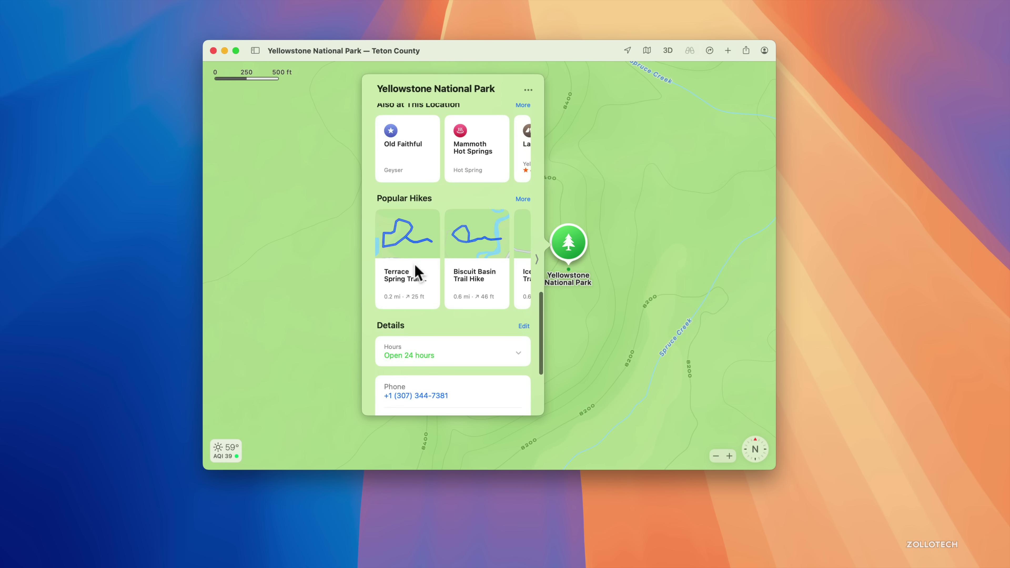
{"action": "left_click", "coordinate": [414, 255]}
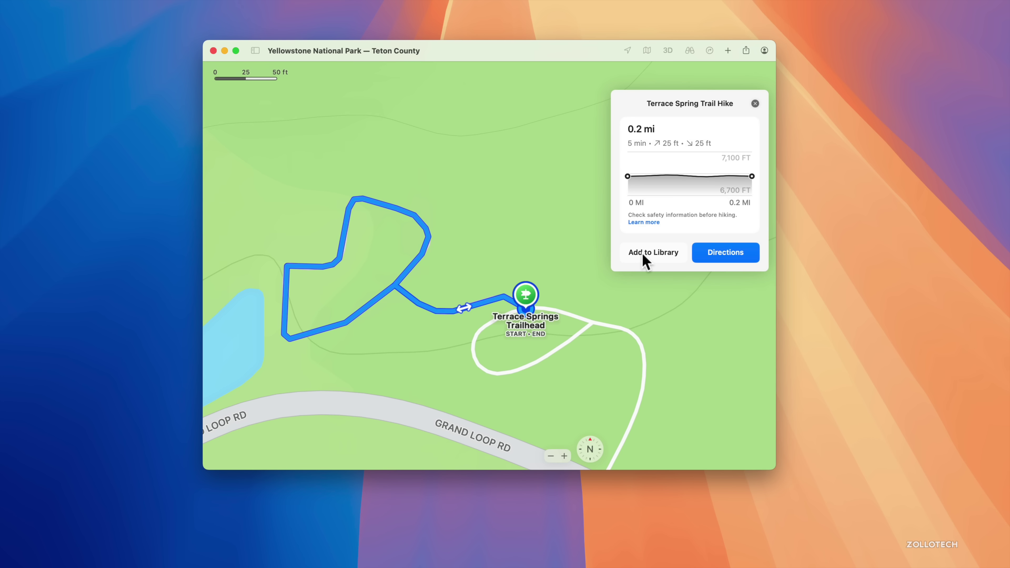
{"action": "left_click_drag", "start_coordinate": [548, 354], "coordinate": [556, 282]}
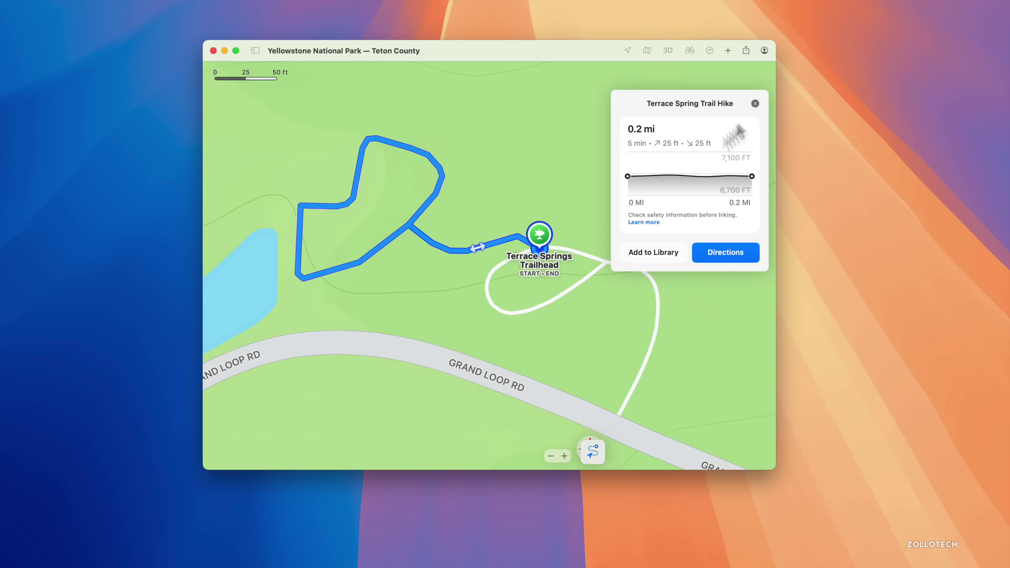
{"action": "left_click", "coordinate": [755, 104]}
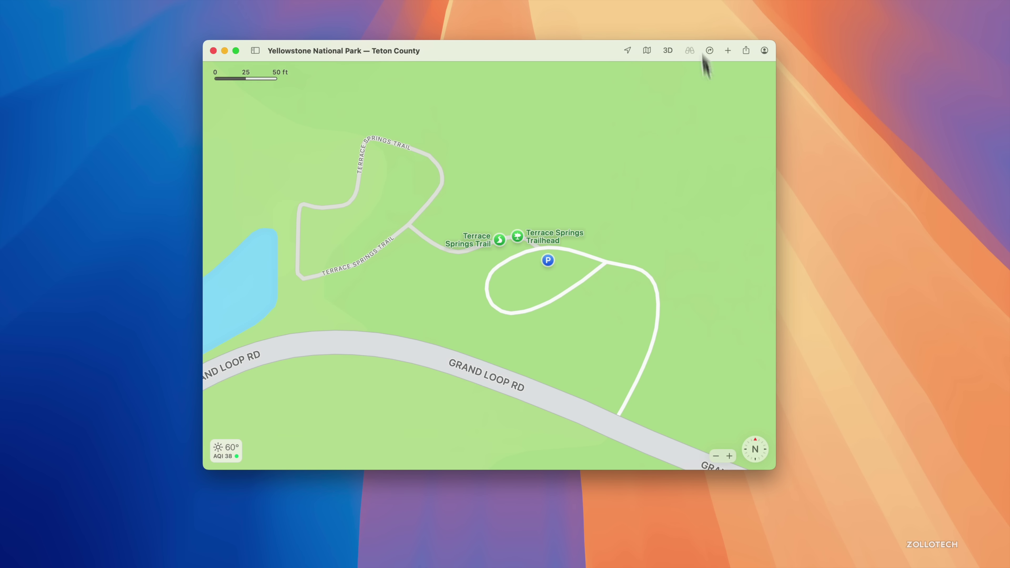
- Tilt the map into 3D, view the map styles without changing them, then quit Maps
{"action": "left_click", "coordinate": [668, 50]}
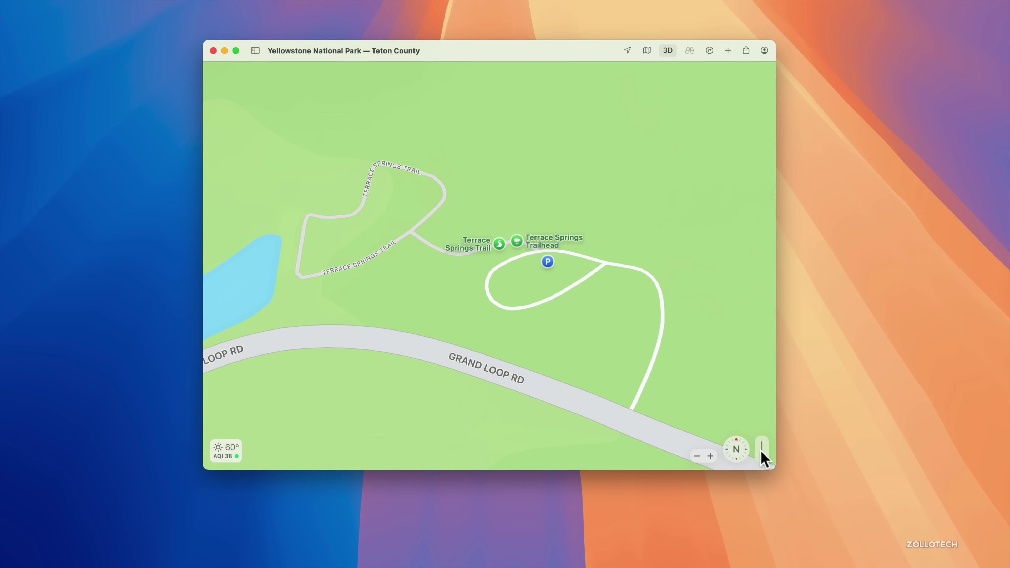
{"action": "left_click_drag", "start_coordinate": [761, 457], "coordinate": [761, 448]}
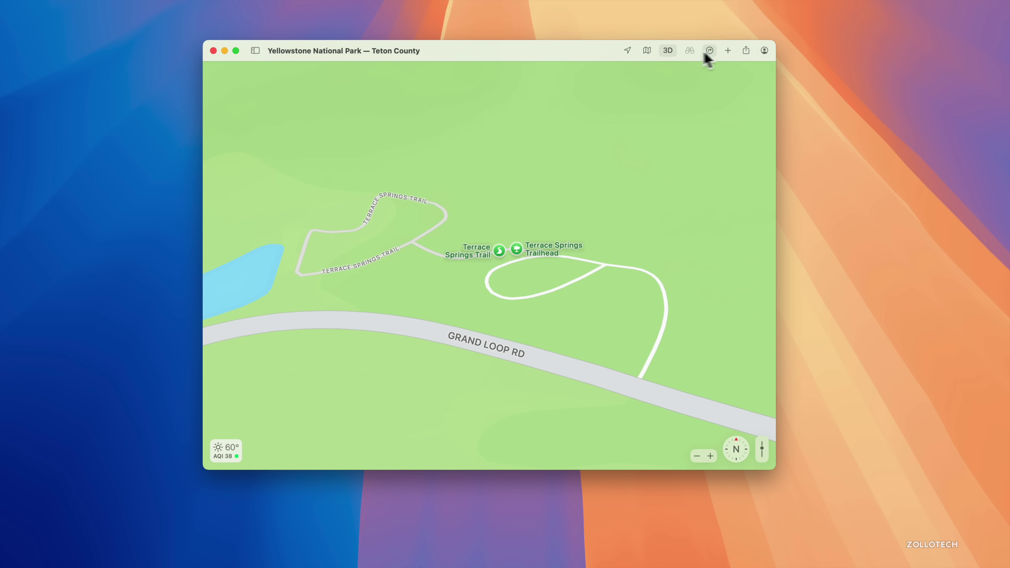
{"action": "left_click", "coordinate": [647, 51]}
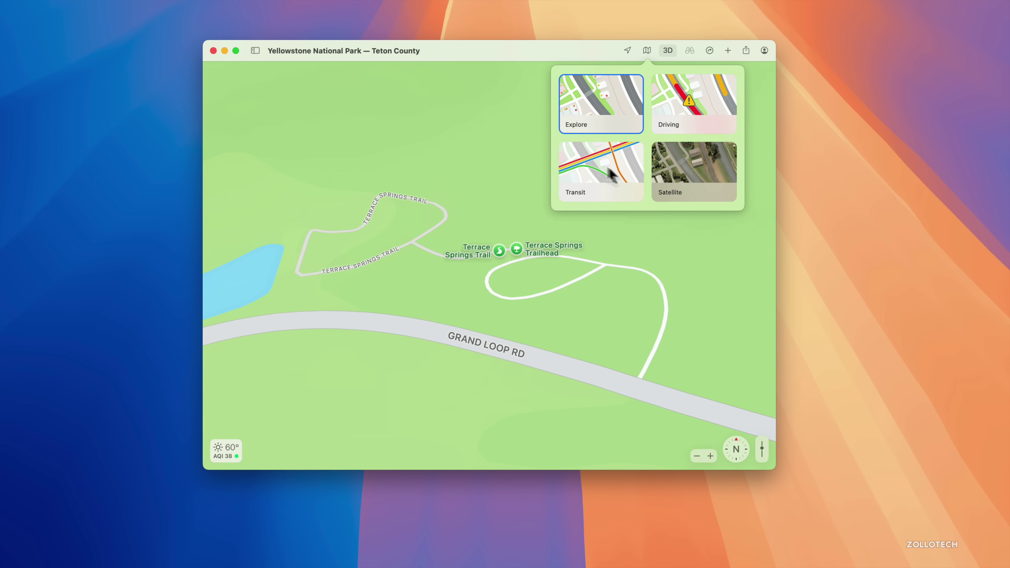
{"action": "left_click", "coordinate": [646, 50]}
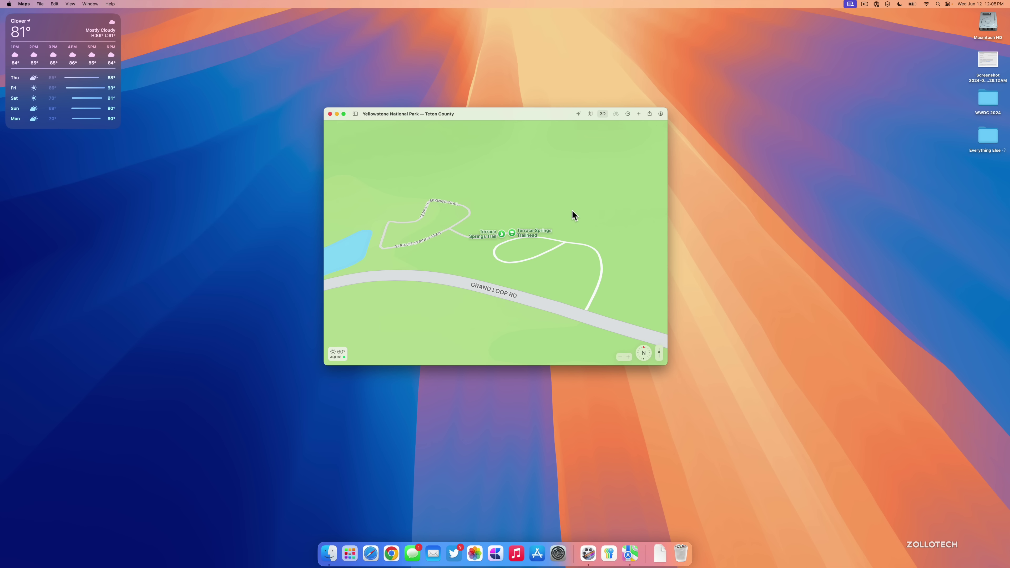
{"action": "key", "text": "super+q"}
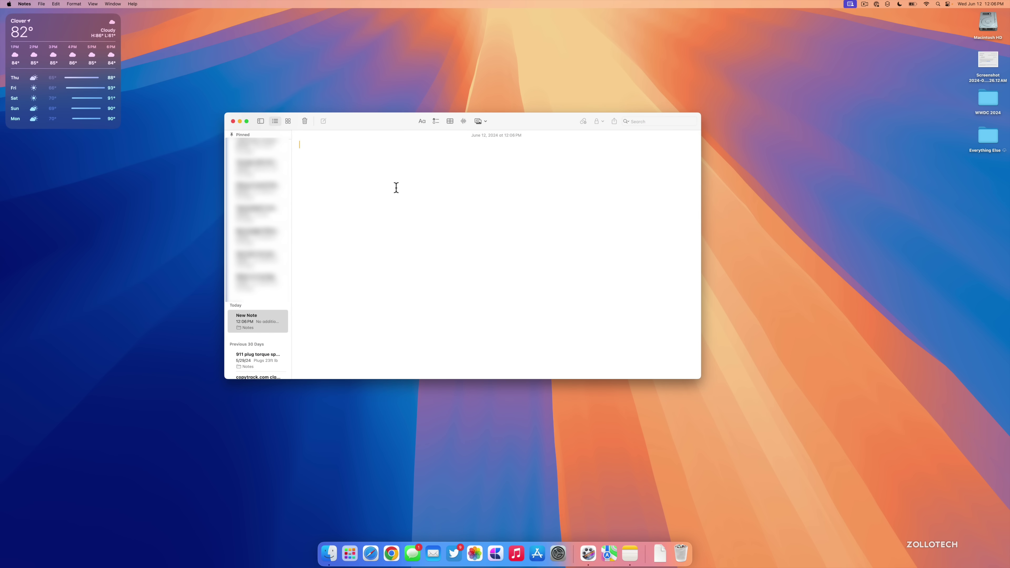
- Type the title 'This is a new note' plus the text lines, and select 'another note'
{"action": "type", "text": "This is a"}
{"action": "type", "text": " new note "}
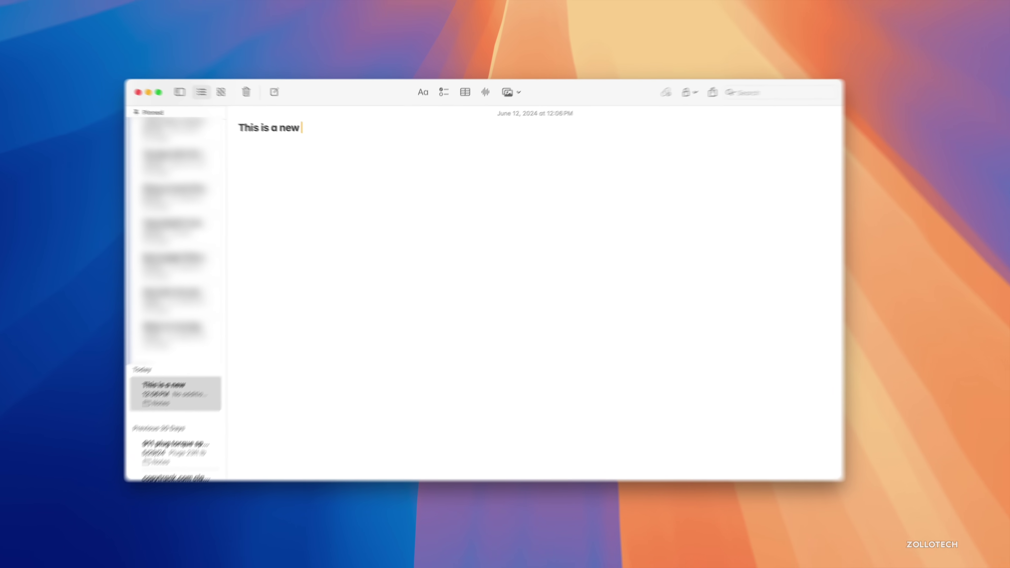
{"action": "type", "text": "Here is anot"}
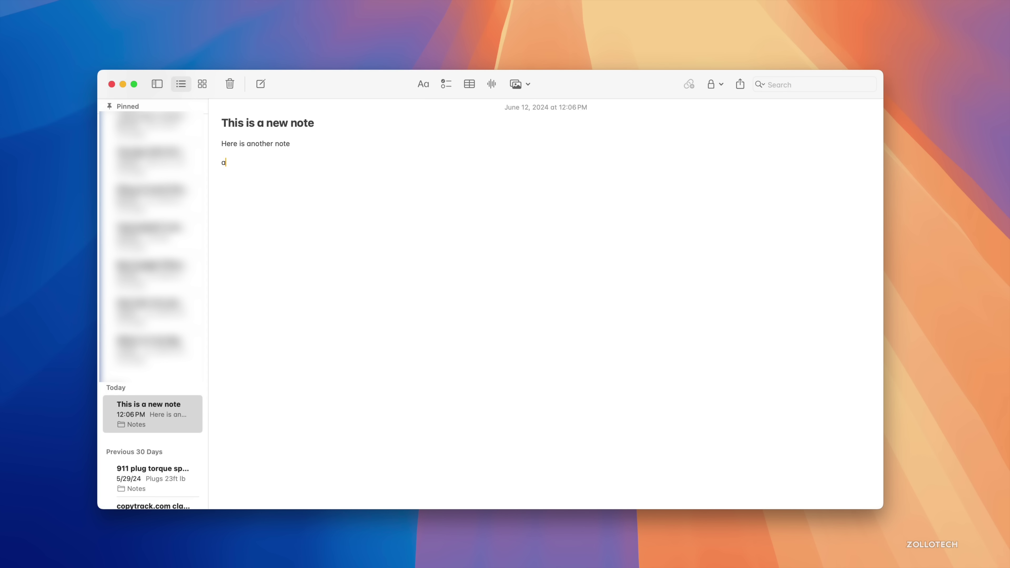
{"action": "type", "text": "her sample note"}
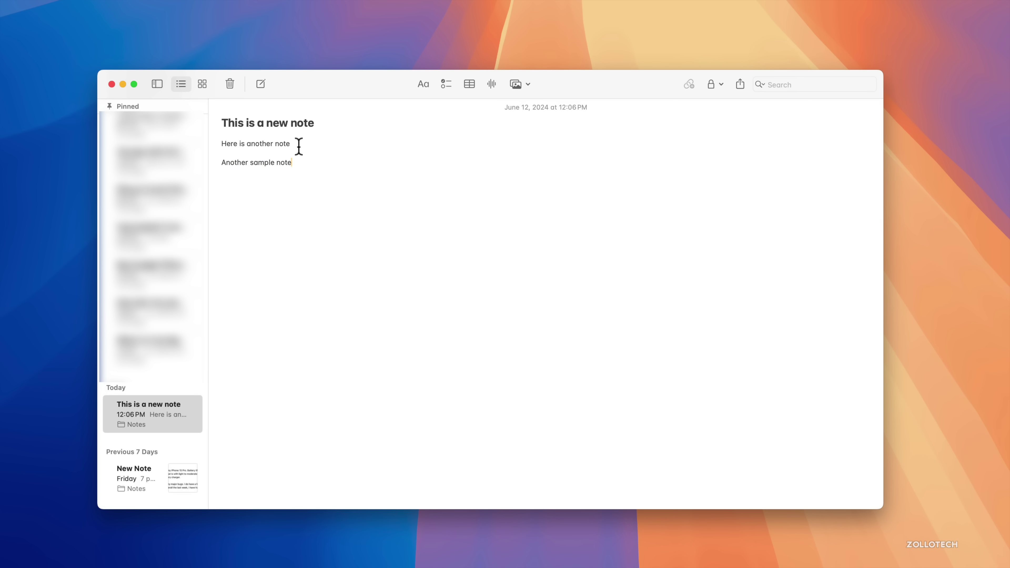
{"action": "left_click_drag", "start_coordinate": [298, 147], "coordinate": [237, 143]}
{"action": "left_click", "coordinate": [423, 84]}
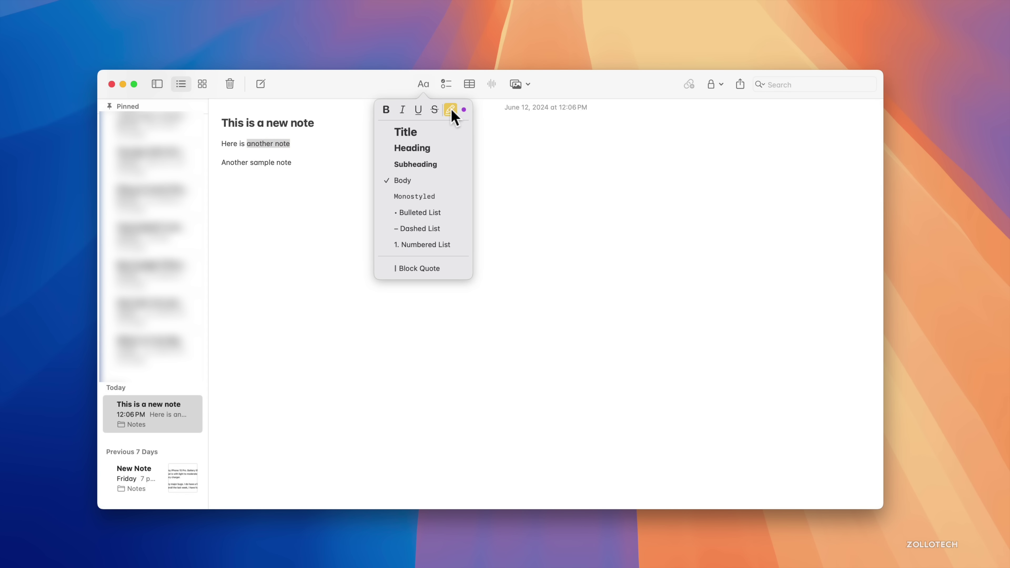
- Give 'another note' a blue highlight, then select the title 'This is a new note'
{"action": "left_click", "coordinate": [451, 110]}
{"action": "left_click", "coordinate": [429, 85]}
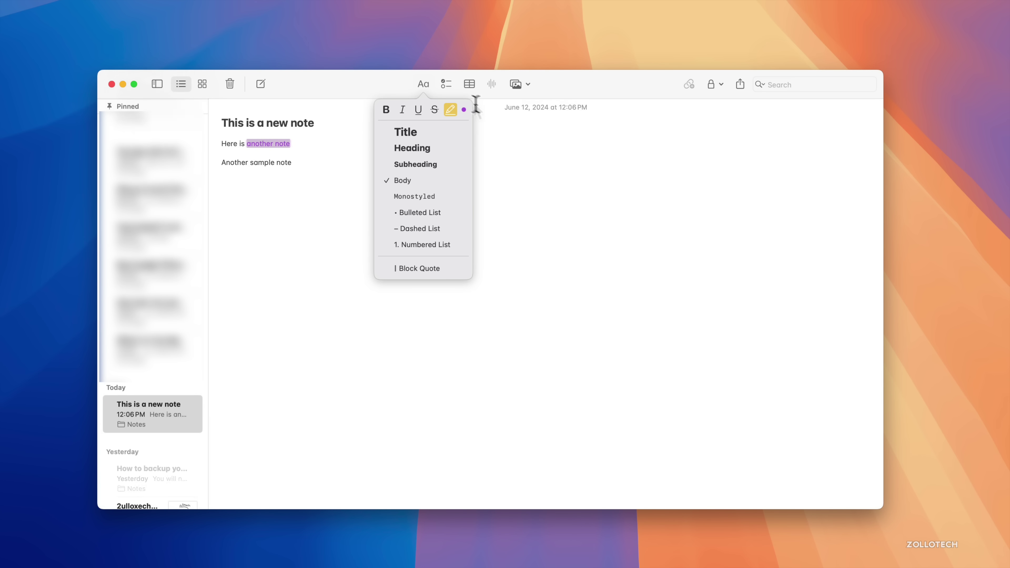
{"action": "left_click", "coordinate": [463, 110]}
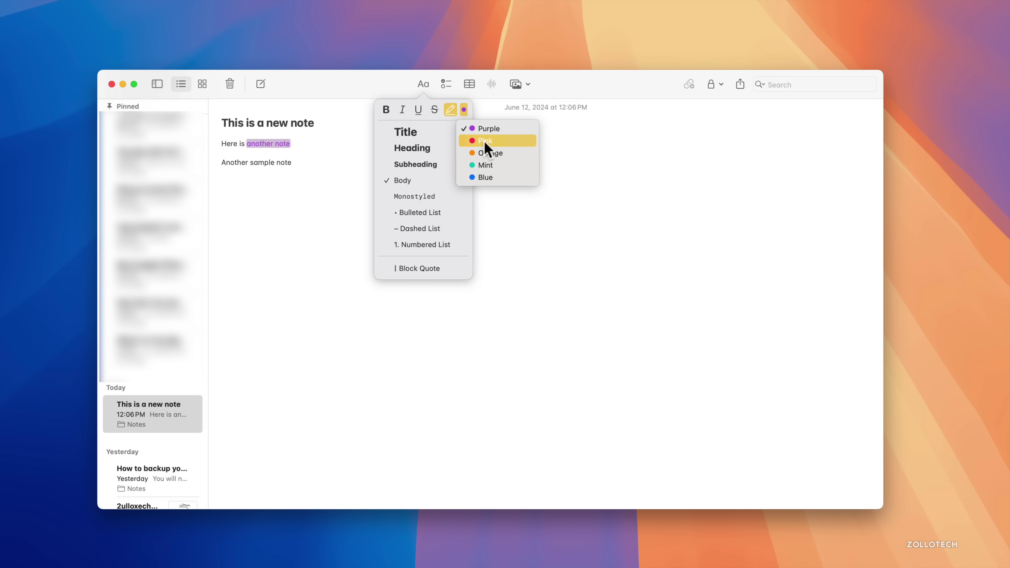
{"action": "left_click", "coordinate": [480, 179]}
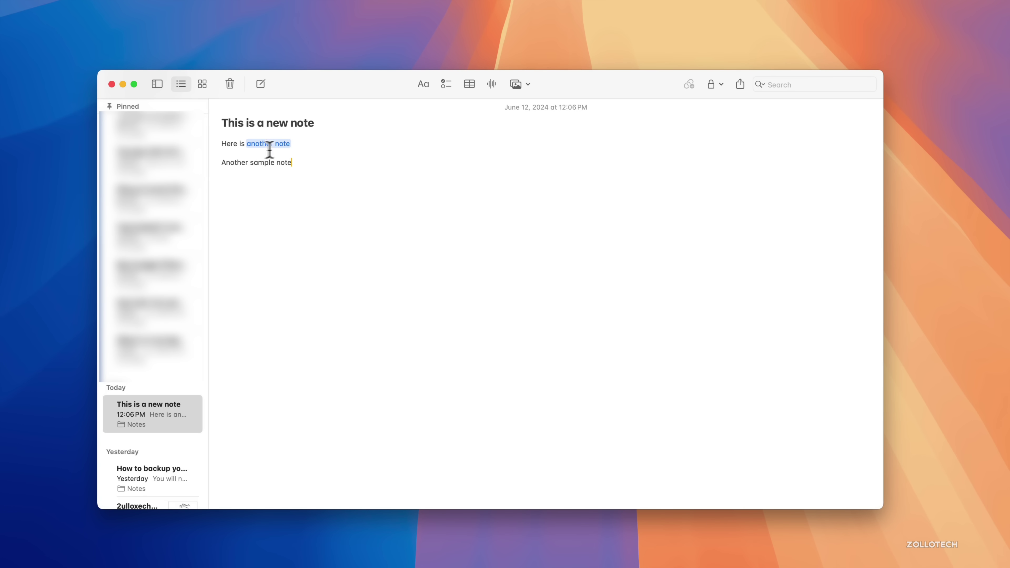
{"action": "left_click_drag", "start_coordinate": [317, 123], "coordinate": [216, 122]}
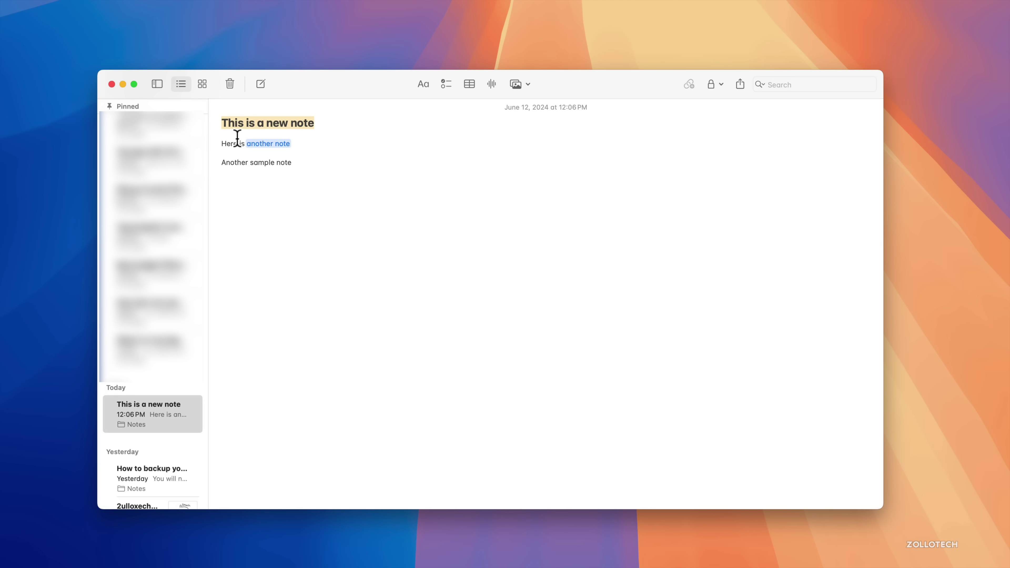
- Make the title a Heading and toggle its section collapsed and expanded a few times
{"action": "left_click", "coordinate": [424, 87]}
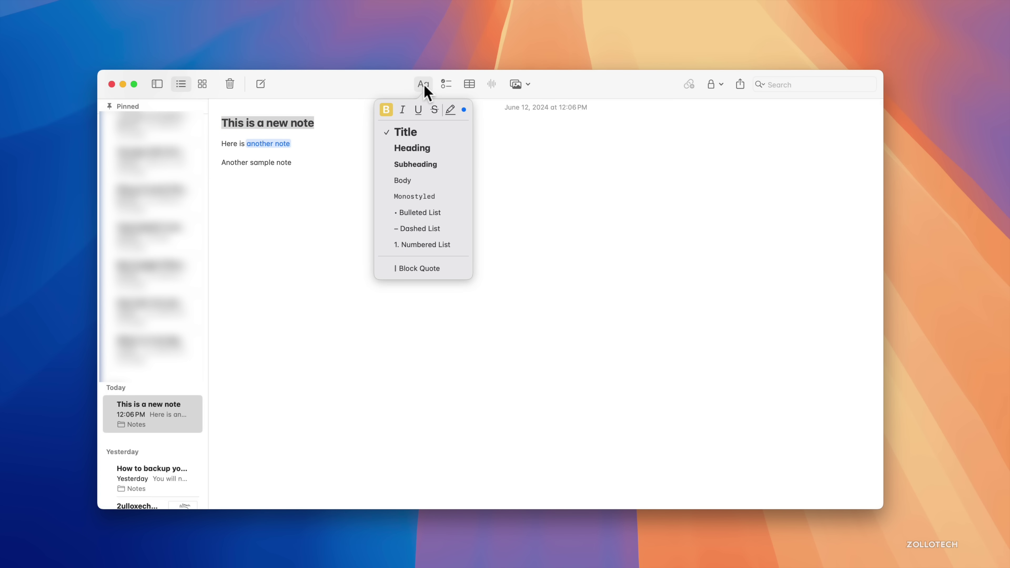
{"action": "left_click", "coordinate": [410, 148]}
{"action": "mouse_move", "coordinate": [292, 129]}
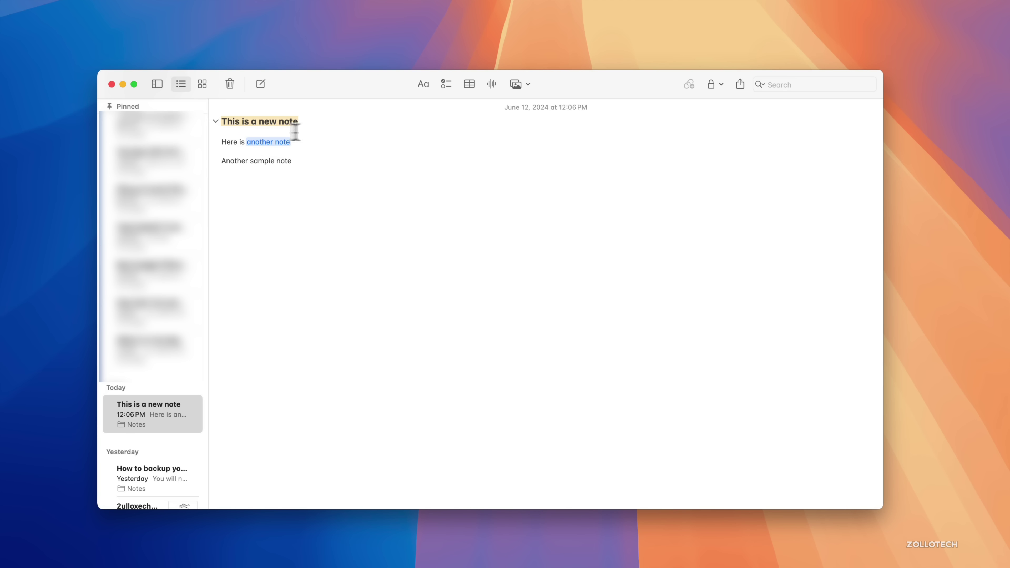
{"action": "left_click", "coordinate": [213, 122]}
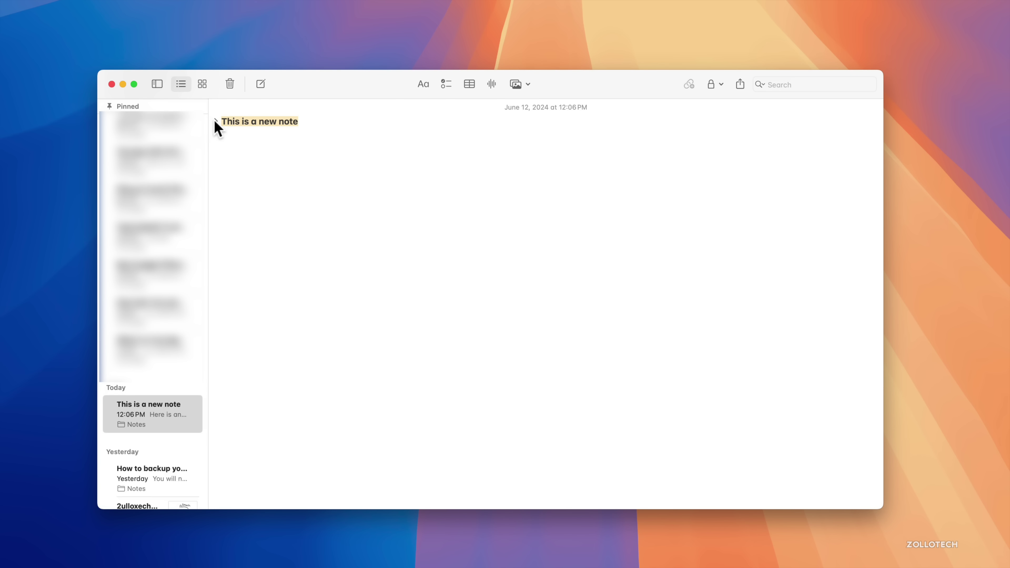
{"action": "left_click", "coordinate": [214, 122]}
{"action": "left_click", "coordinate": [215, 122]}
{"action": "left_click", "coordinate": [214, 122]}
{"action": "left_click", "coordinate": [214, 122]}
{"action": "left_click", "coordinate": [214, 123]}
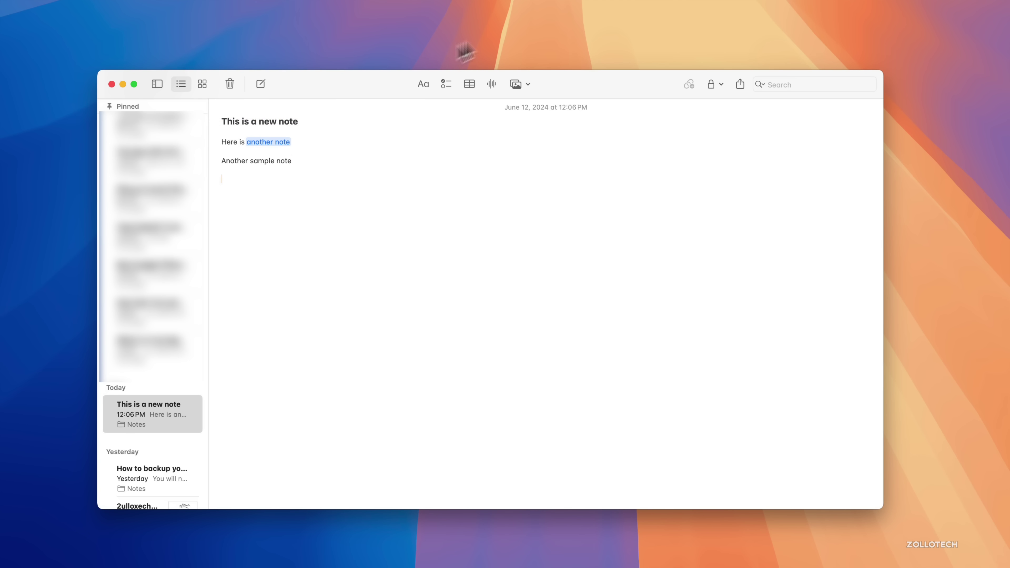
- Record a short audio clip into the note, then delete the recording
{"action": "left_click", "coordinate": [492, 84]}
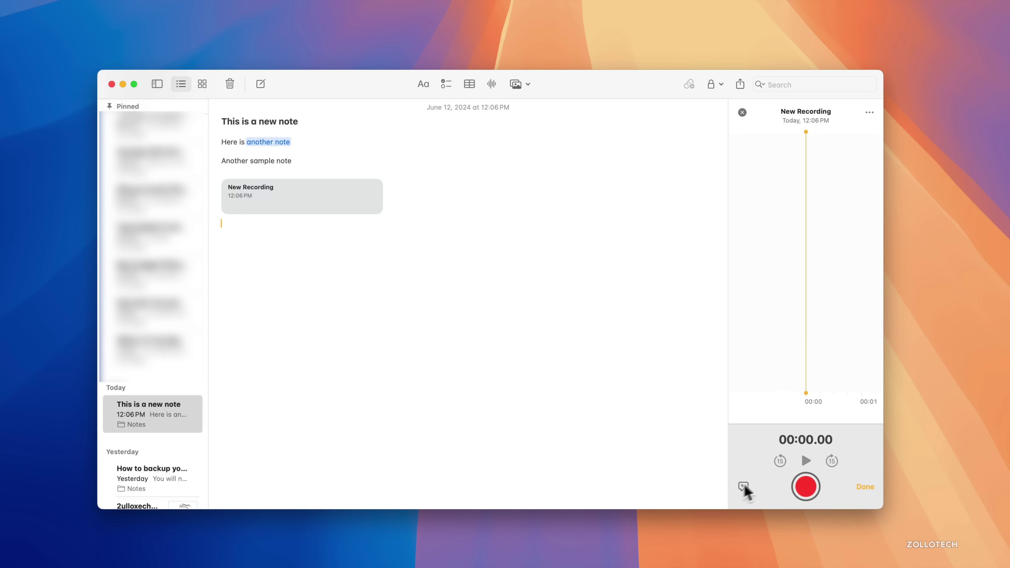
{"action": "left_click", "coordinate": [807, 486]}
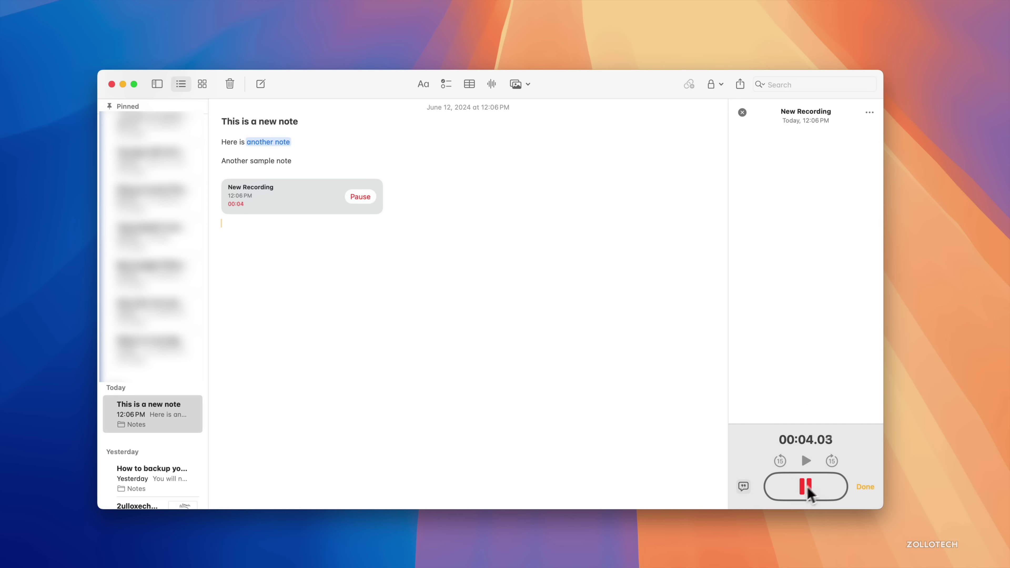
{"action": "left_click", "coordinate": [802, 494]}
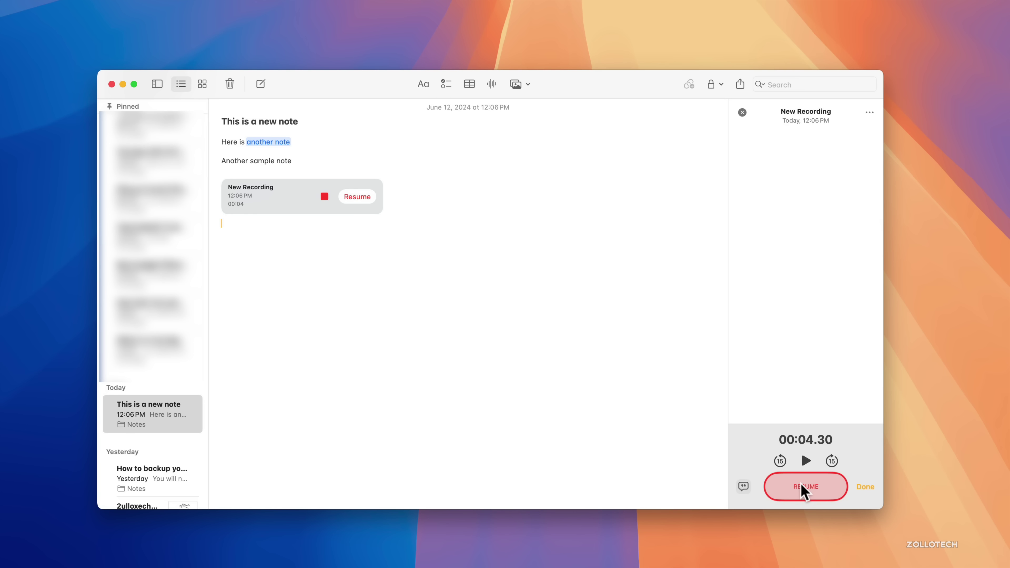
{"action": "left_click", "coordinate": [742, 112]}
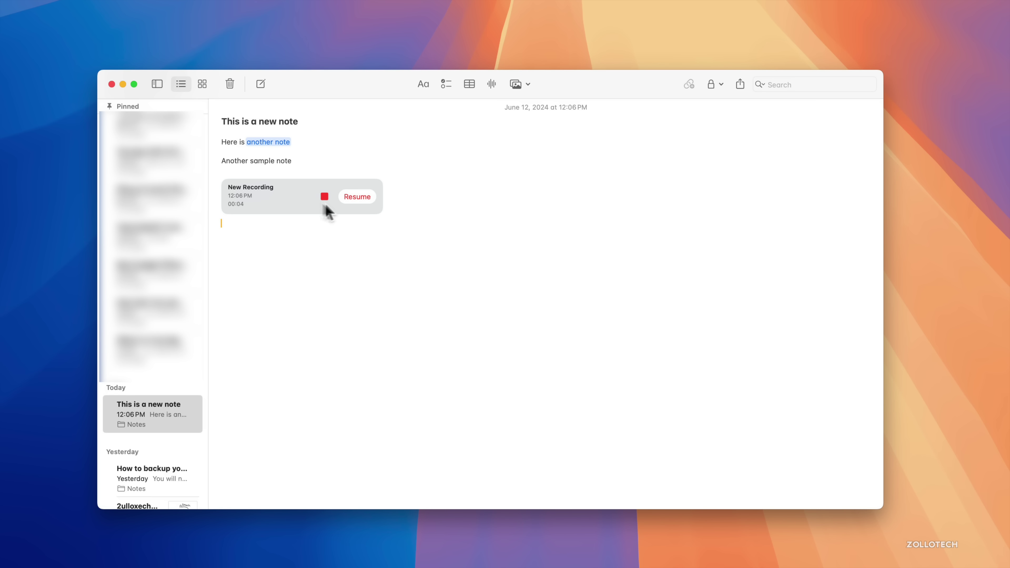
{"action": "right_click", "coordinate": [294, 196]}
{"action": "left_click", "coordinate": [275, 233]}
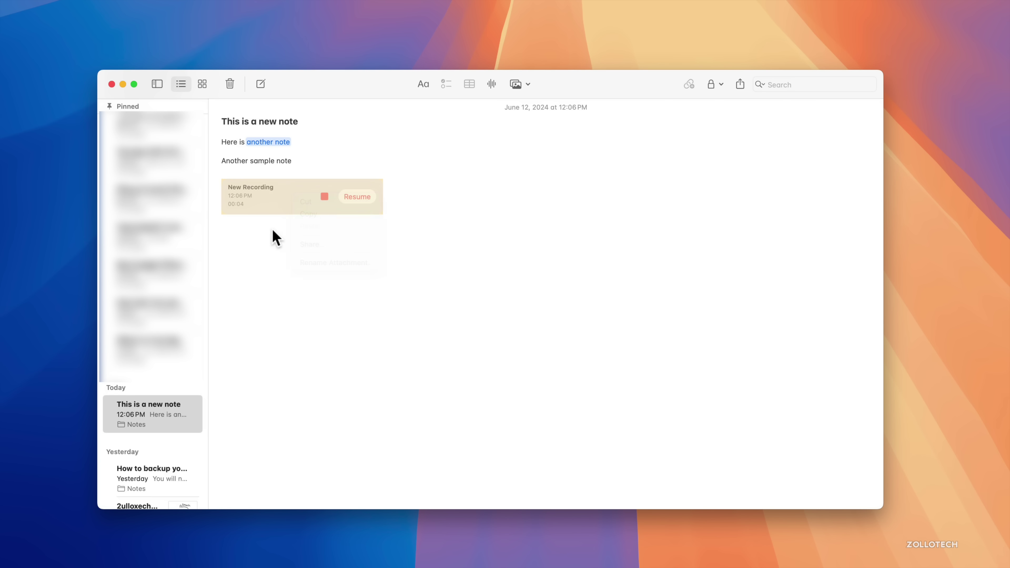
{"action": "right_click", "coordinate": [315, 190]}
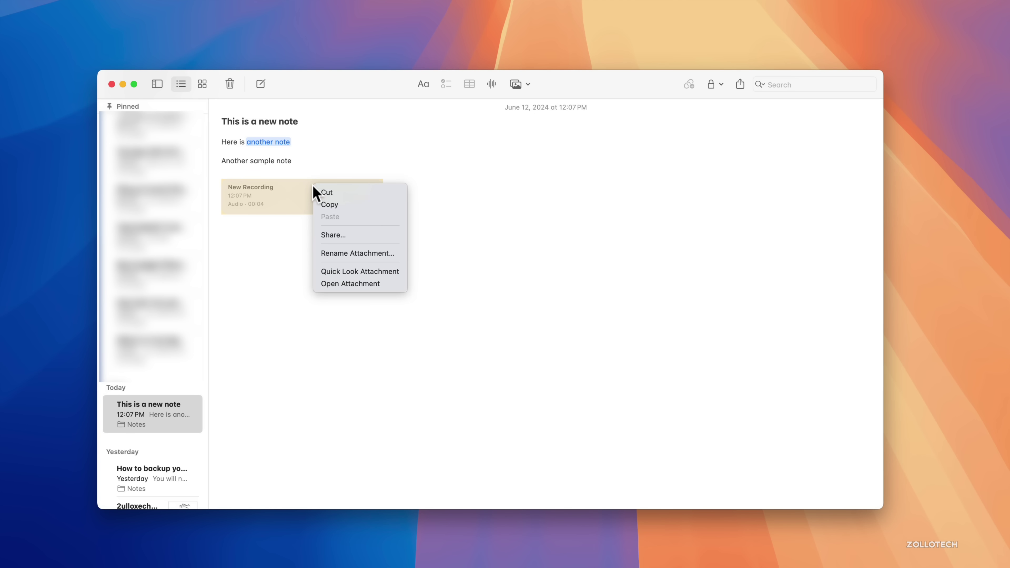
{"action": "left_click", "coordinate": [283, 233]}
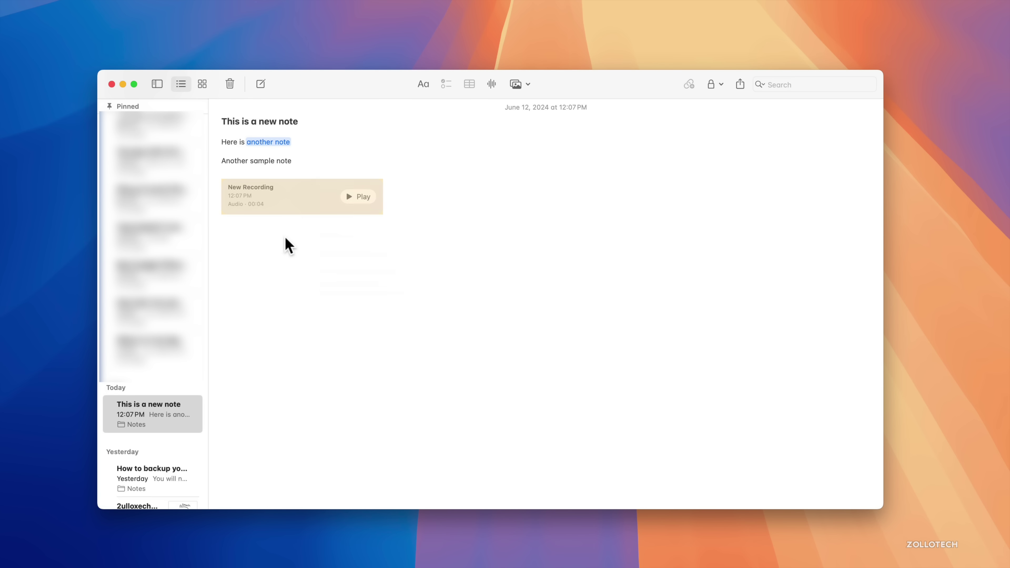
{"action": "left_click", "coordinate": [313, 208]}
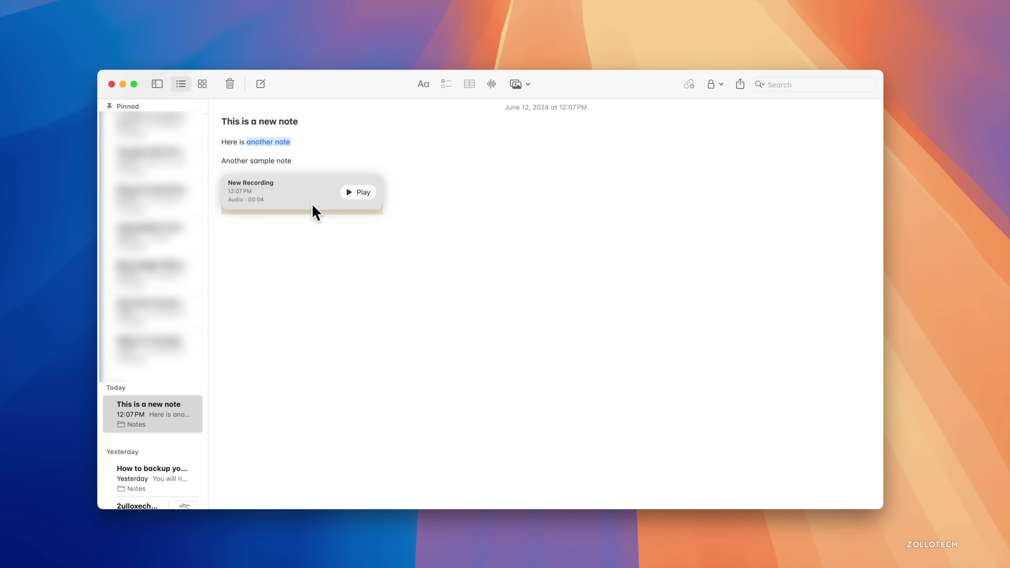
{"action": "key", "text": "BackSpace"}
- Record a second 8-second audio clip and delete it from the note as well
{"action": "left_click", "coordinate": [491, 83]}
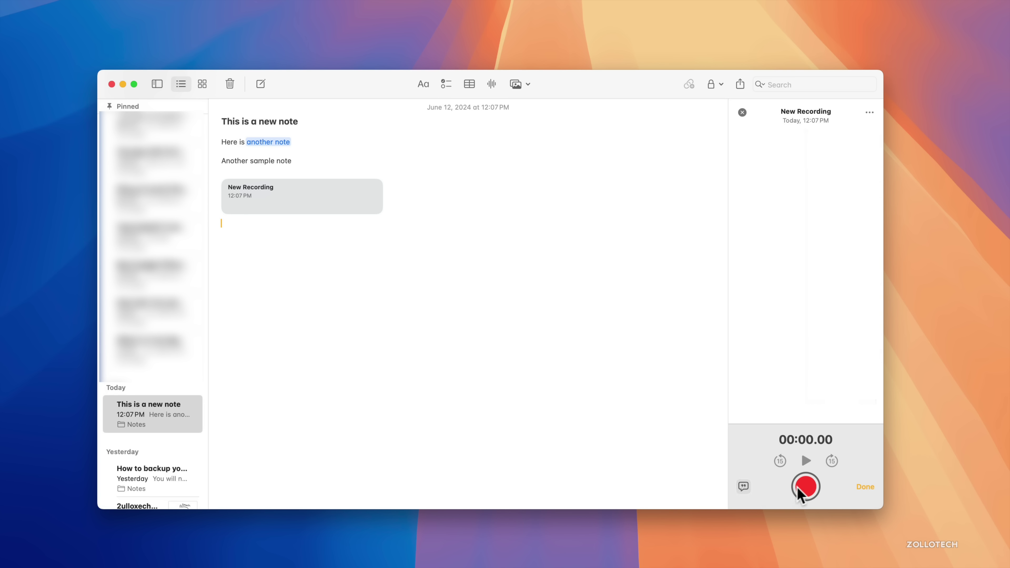
{"action": "left_click", "coordinate": [803, 486]}
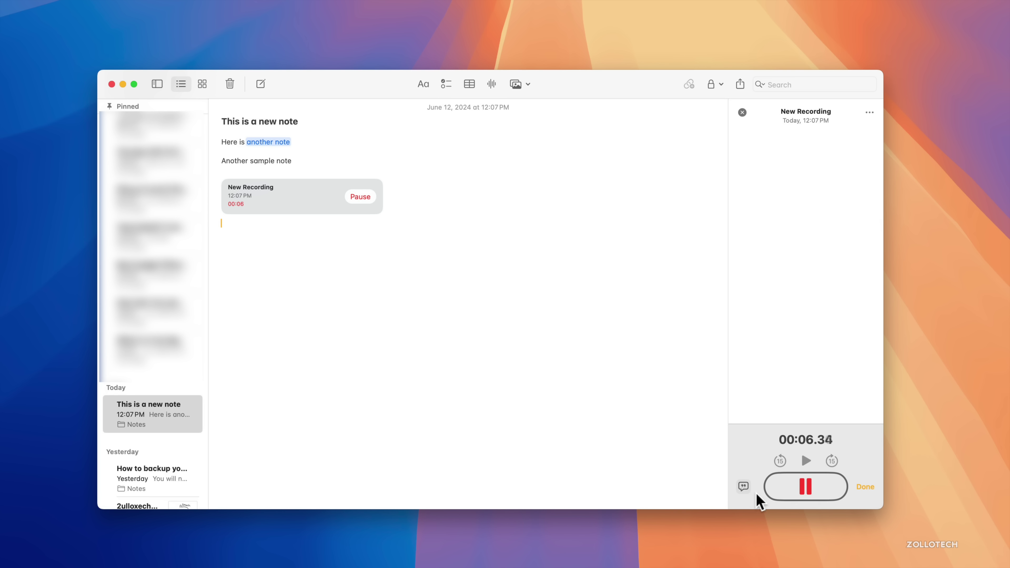
{"action": "left_click", "coordinate": [806, 491]}
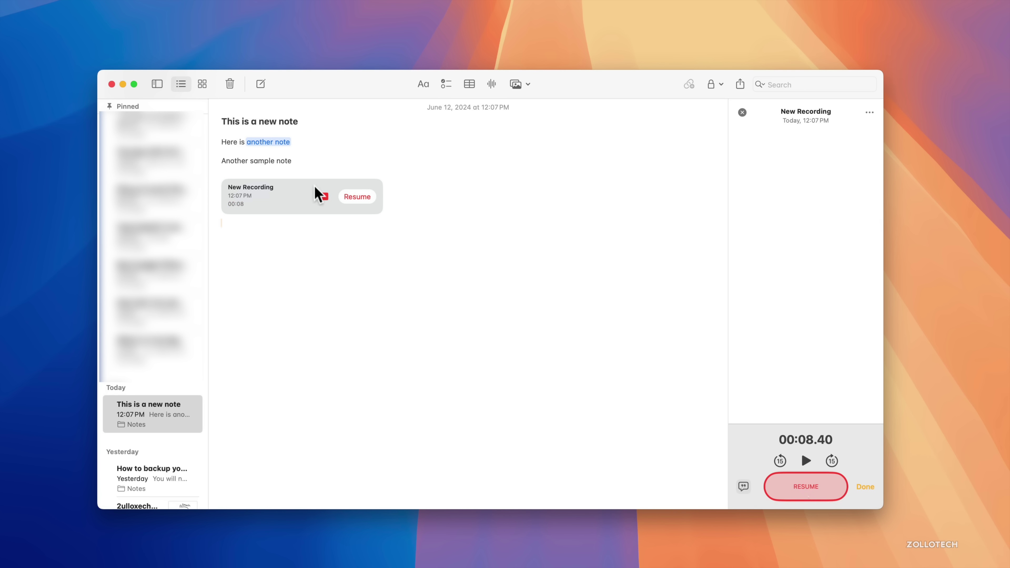
{"action": "left_click", "coordinate": [325, 196]}
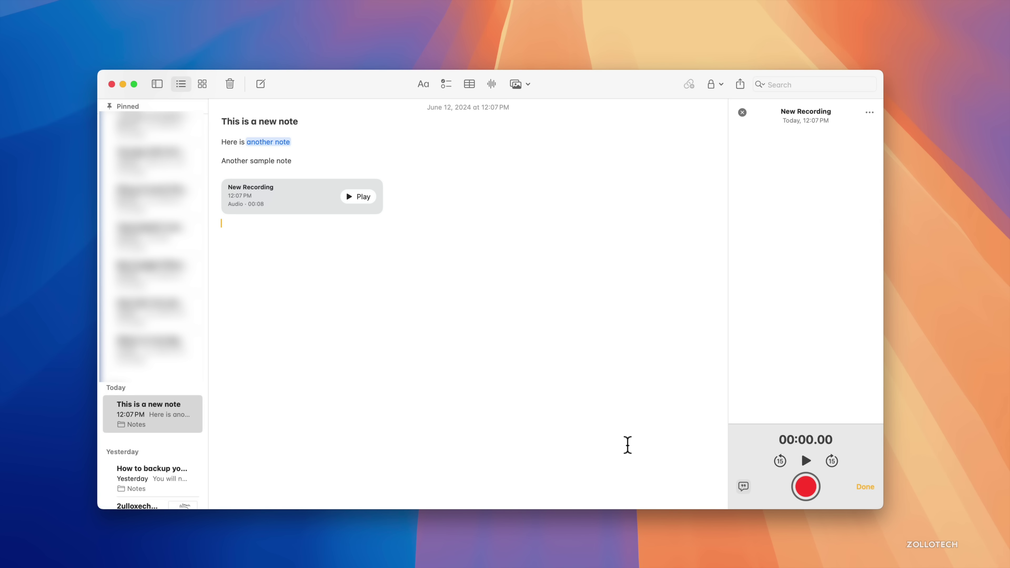
{"action": "left_click", "coordinate": [298, 193]}
{"action": "key", "text": "BackSpace"}
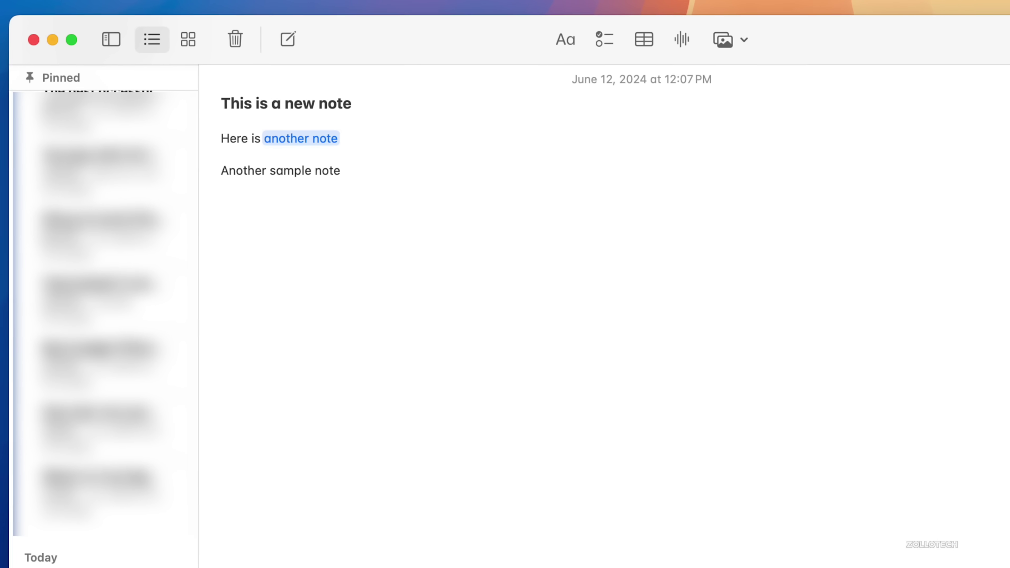
- Type the math lines 2+4=, 2/4= (0.5) and 425/7x42=, accepting the 2,550 result
{"action": "type", "text": "2+4="}
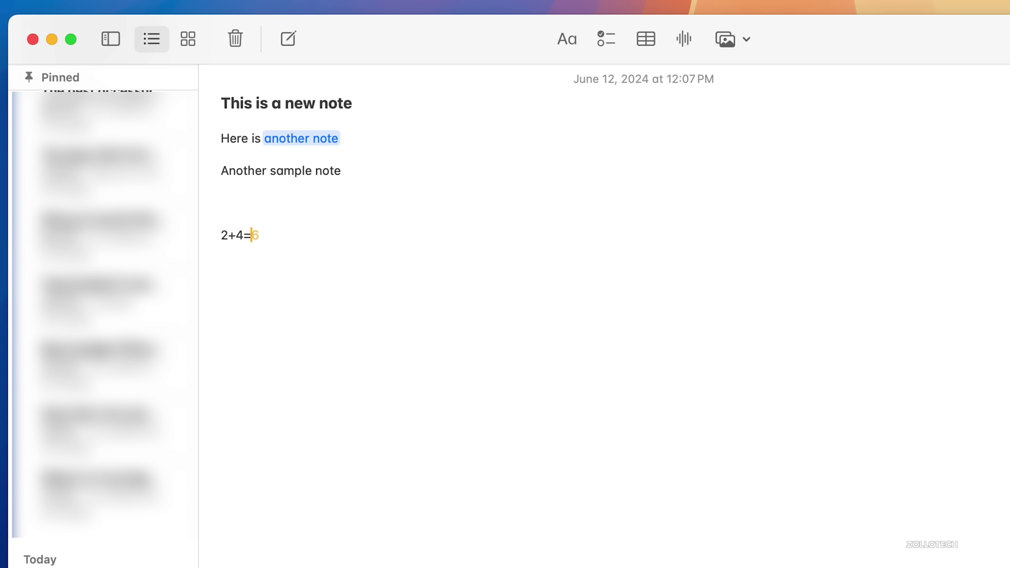
{"action": "key", "text": "Return"}
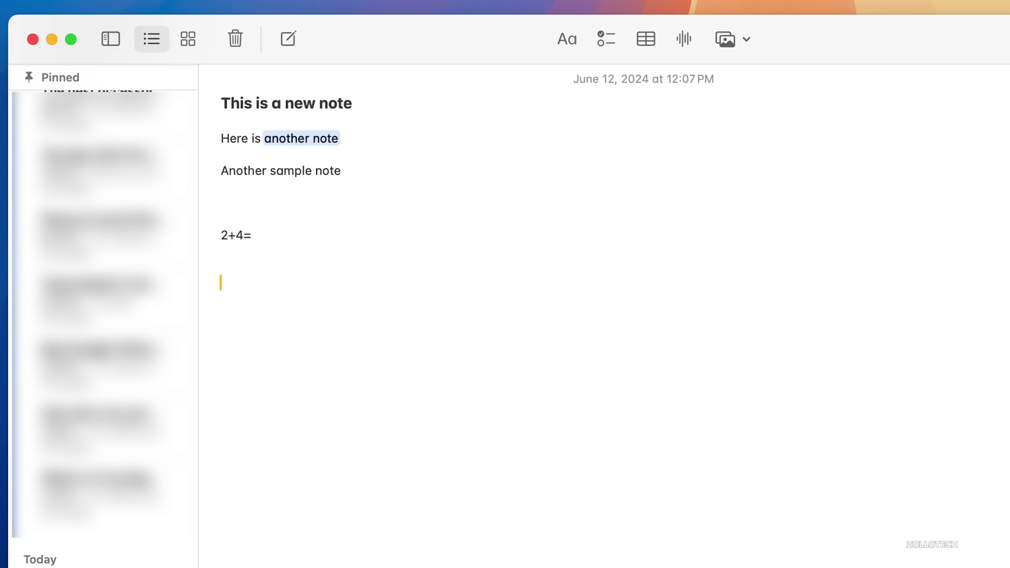
{"action": "type", "text": "2/4="}
{"action": "key", "text": "Return"}
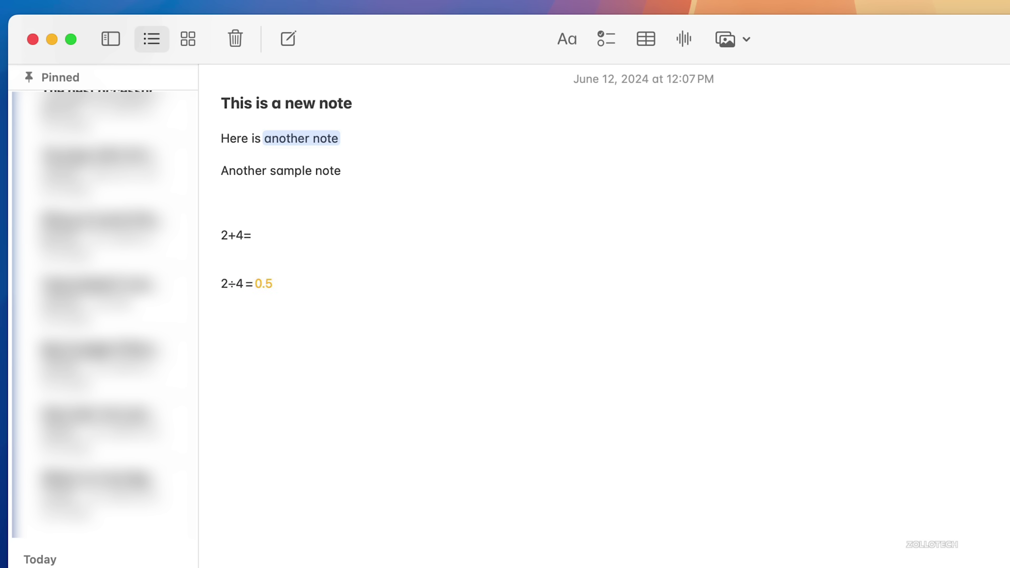
{"action": "type", "text": "425/7x"}
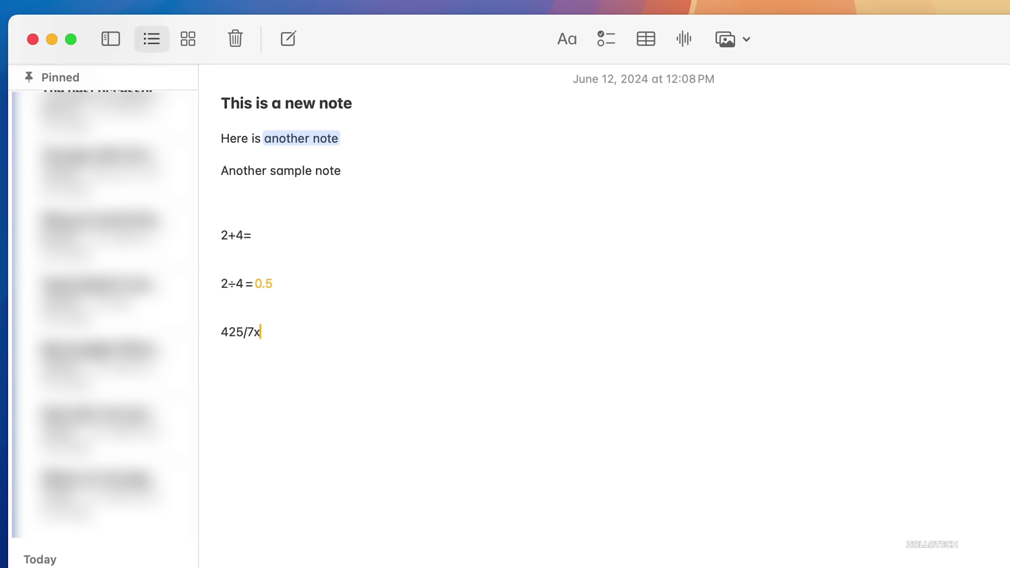
{"action": "type", "text": "42="}
{"action": "key", "text": "Return"}
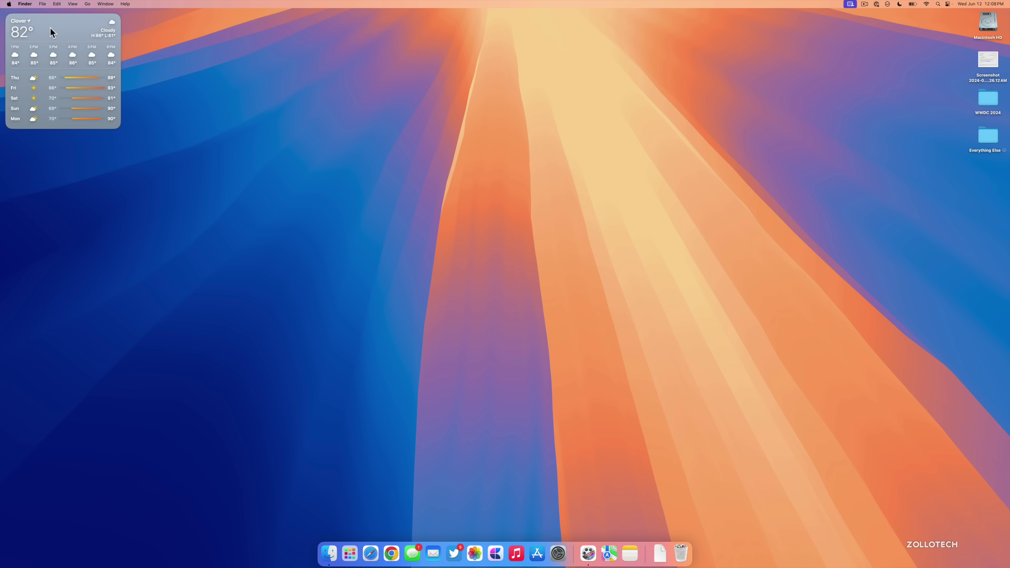
- Launch Weather from the desktop forecast, move its window, and scroll the forecast with the city list hidden
{"action": "left_click", "coordinate": [65, 31]}
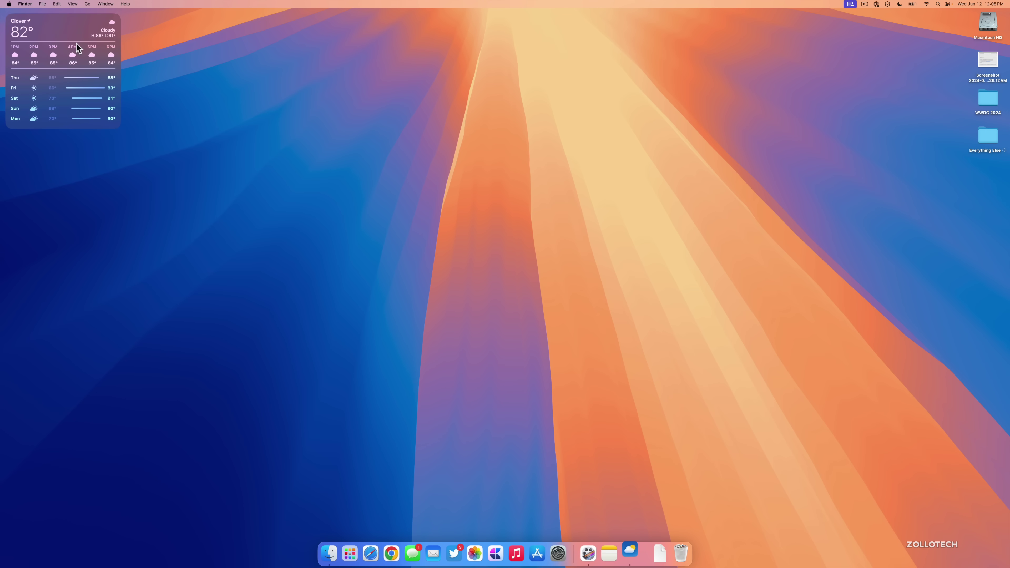
{"action": "left_click_drag", "start_coordinate": [334, 99], "coordinate": [408, 111]}
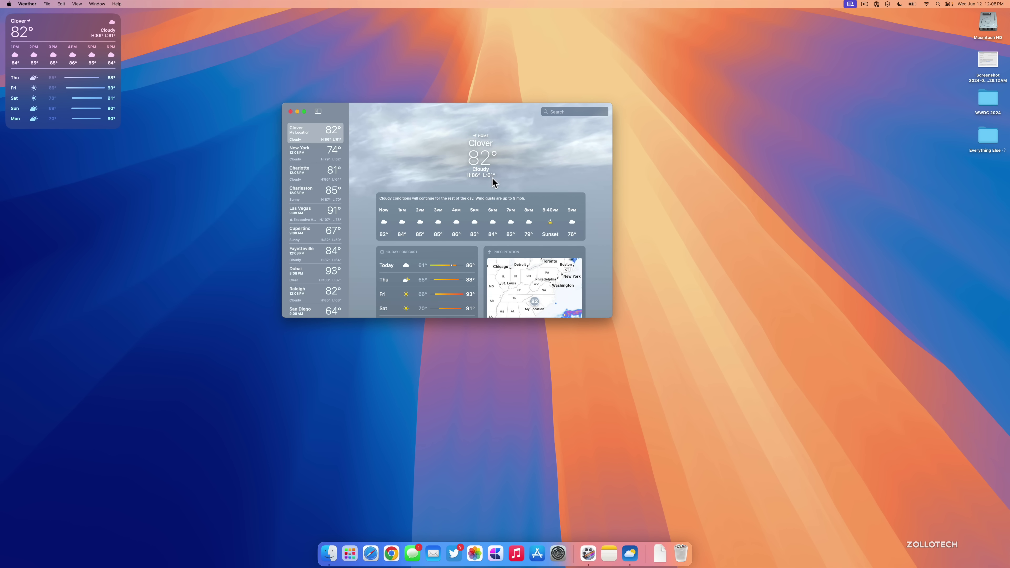
{"action": "left_click", "coordinate": [313, 113]}
{"action": "left_click", "coordinate": [317, 111]}
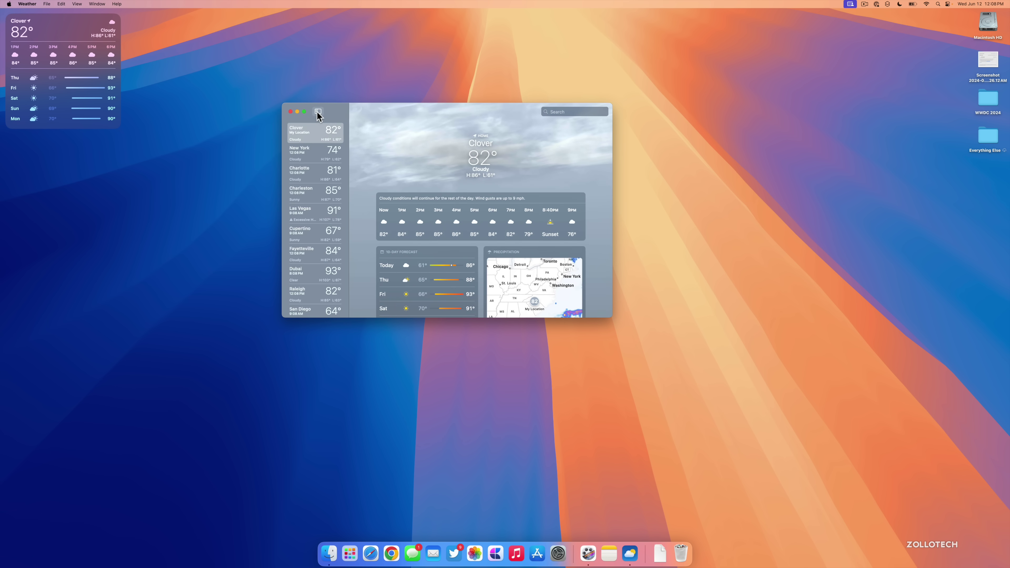
{"action": "left_click", "coordinate": [317, 111]}
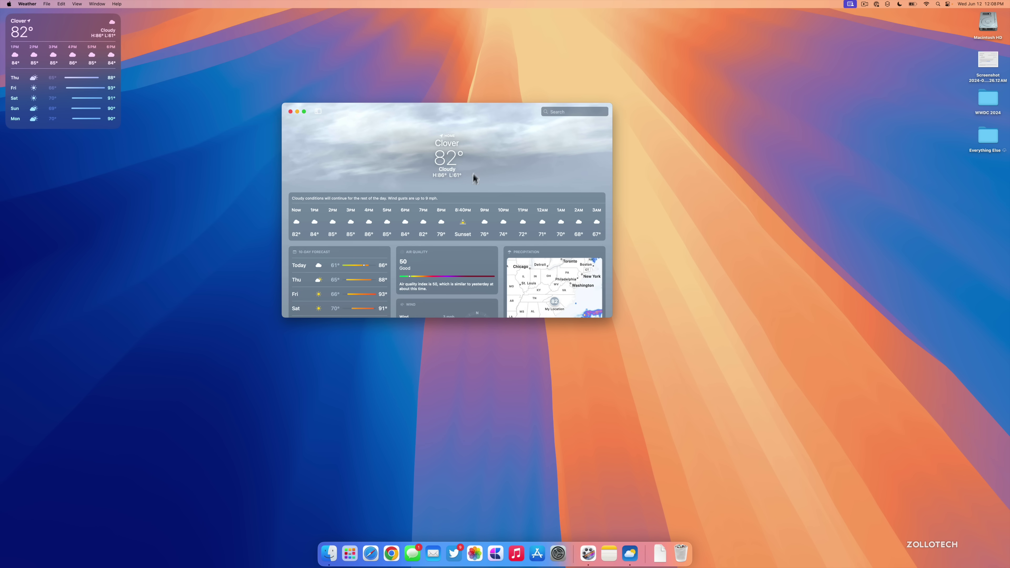
{"action": "scroll", "coordinate": [471, 180], "scroll_direction": "down", "scroll_amount": 5}
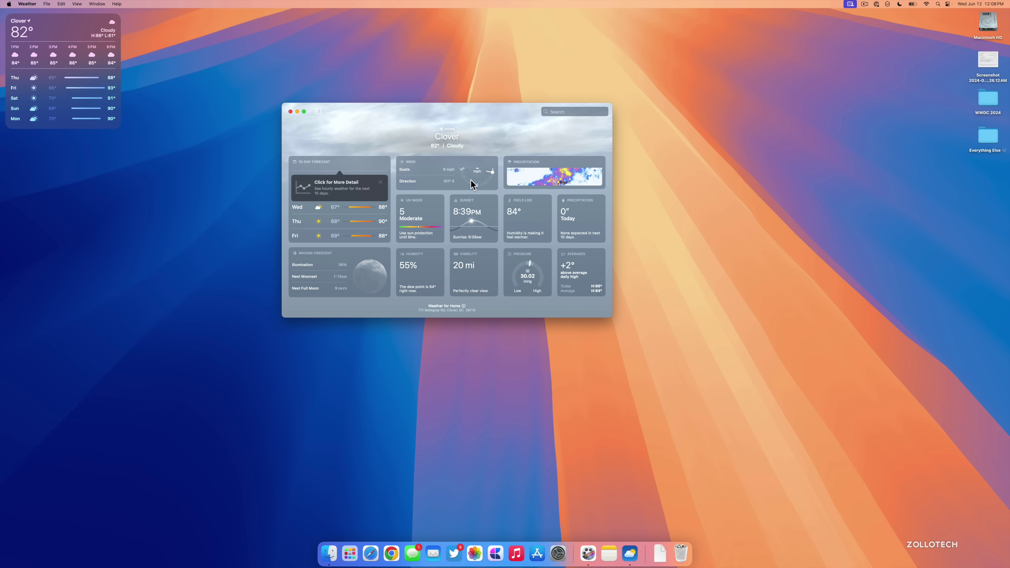
{"action": "scroll", "coordinate": [471, 180], "scroll_direction": "up", "scroll_amount": 5}
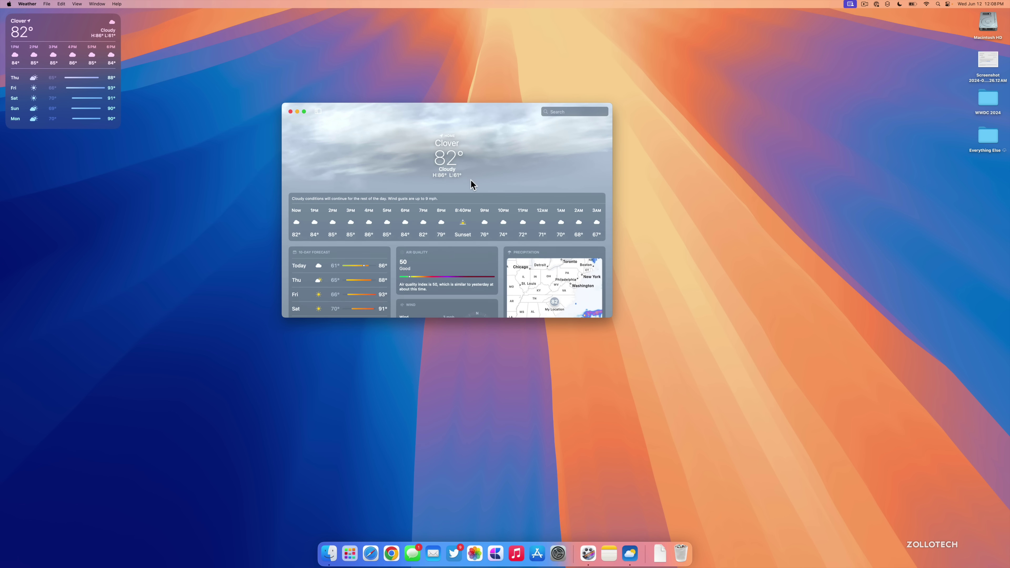
- Bring back the city list and view the New York and Charlotte forecasts, then launch Safari
{"action": "left_click", "coordinate": [317, 112]}
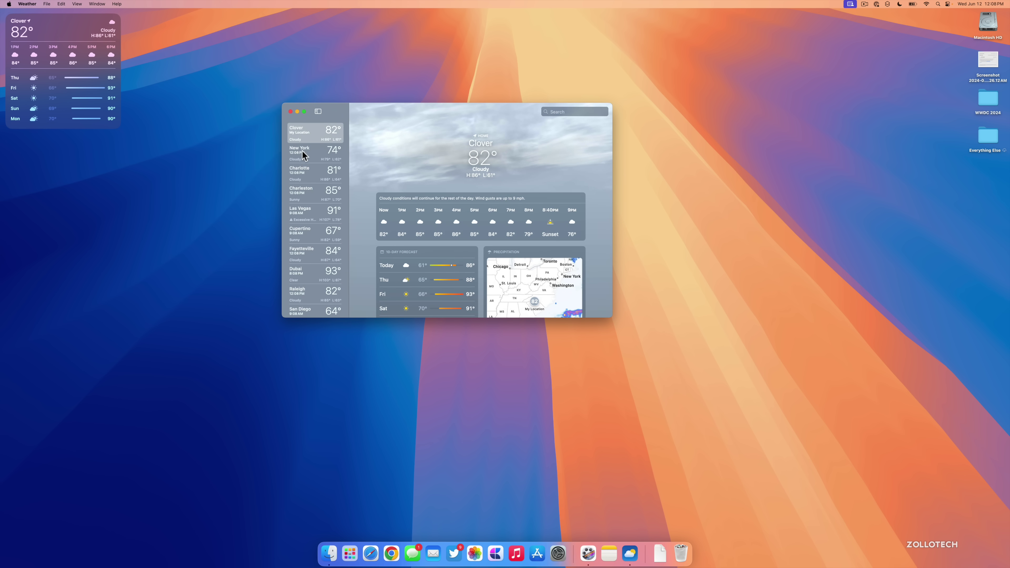
{"action": "left_click", "coordinate": [302, 150]}
{"action": "left_click", "coordinate": [307, 177]}
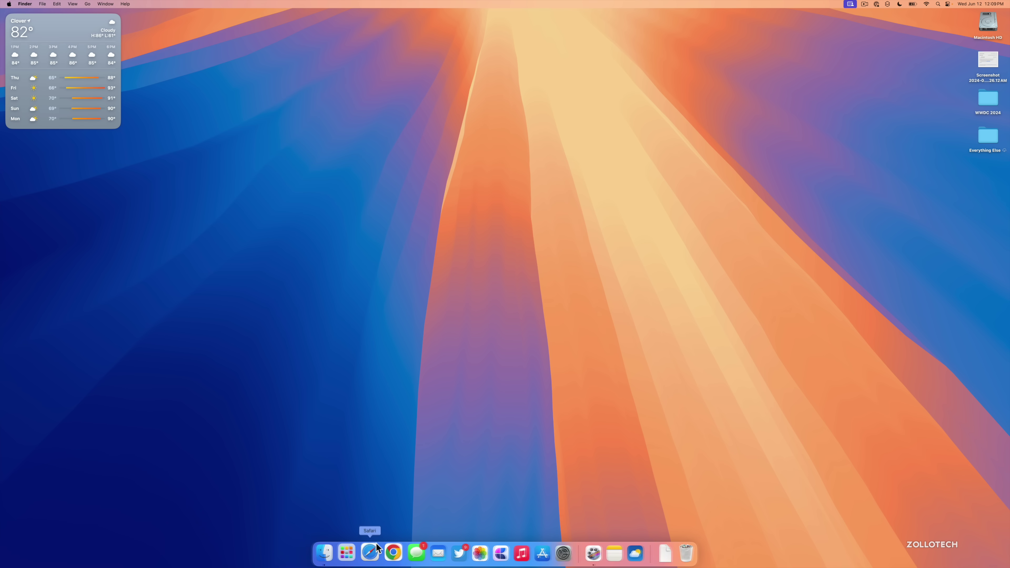
{"action": "left_click", "coordinate": [370, 553]}
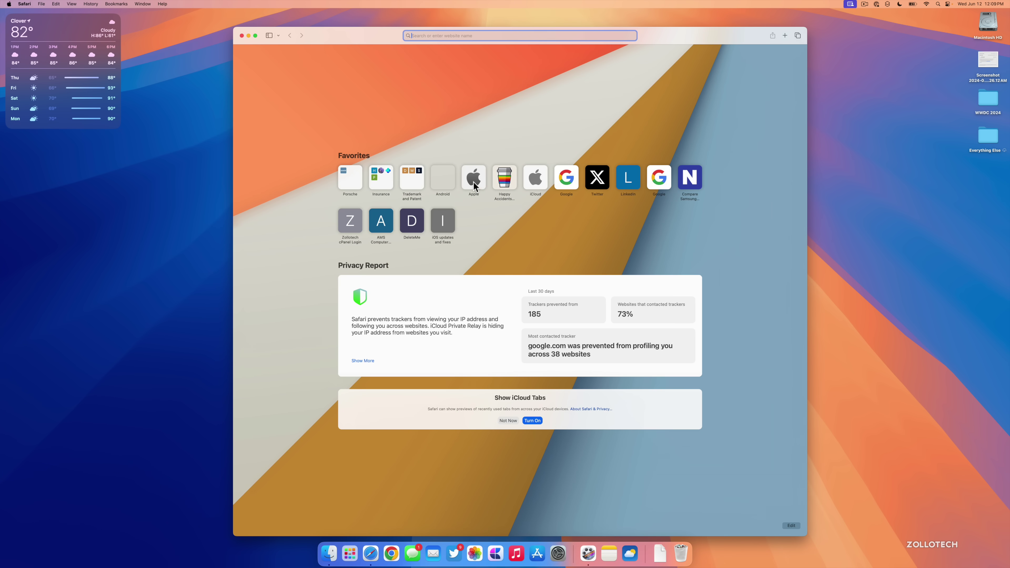
- Open apple.com from Safari's Favorites and scroll down through the Apple Intelligence page
{"action": "left_click", "coordinate": [474, 184]}
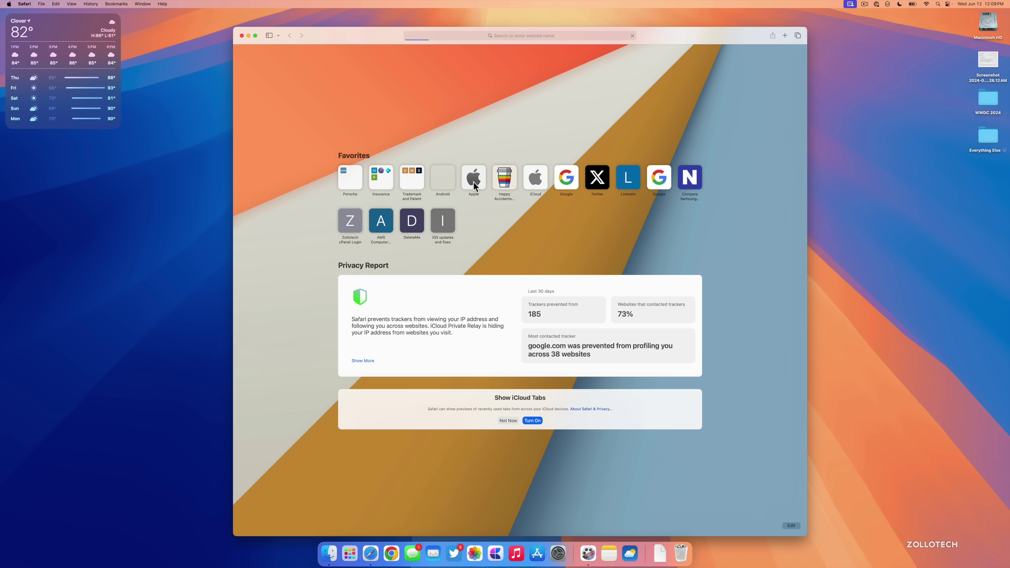
{"action": "scroll", "coordinate": [476, 322], "scroll_direction": "down", "scroll_amount": 3}
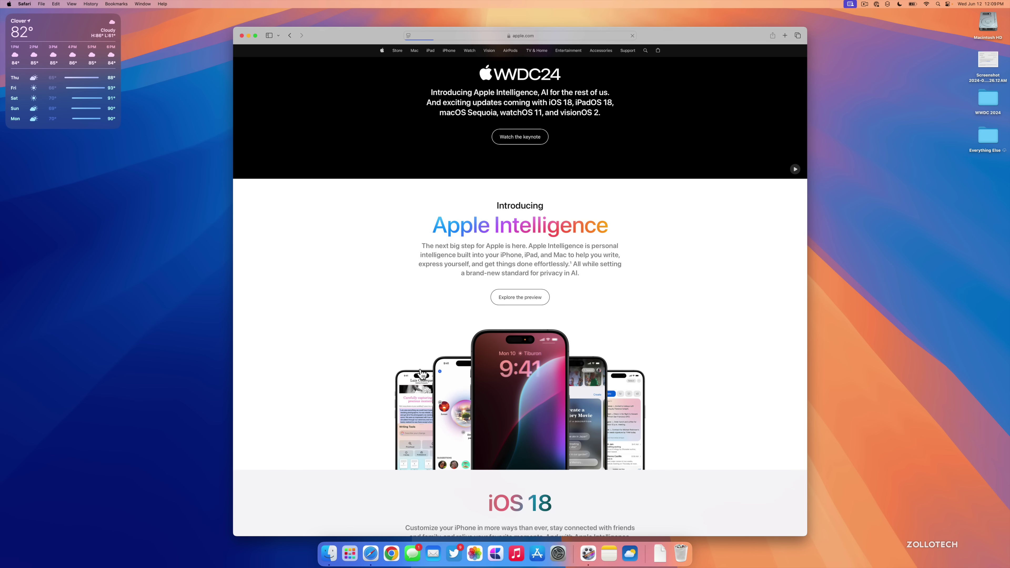
{"action": "scroll", "coordinate": [440, 389], "scroll_direction": "down", "scroll_amount": 2}
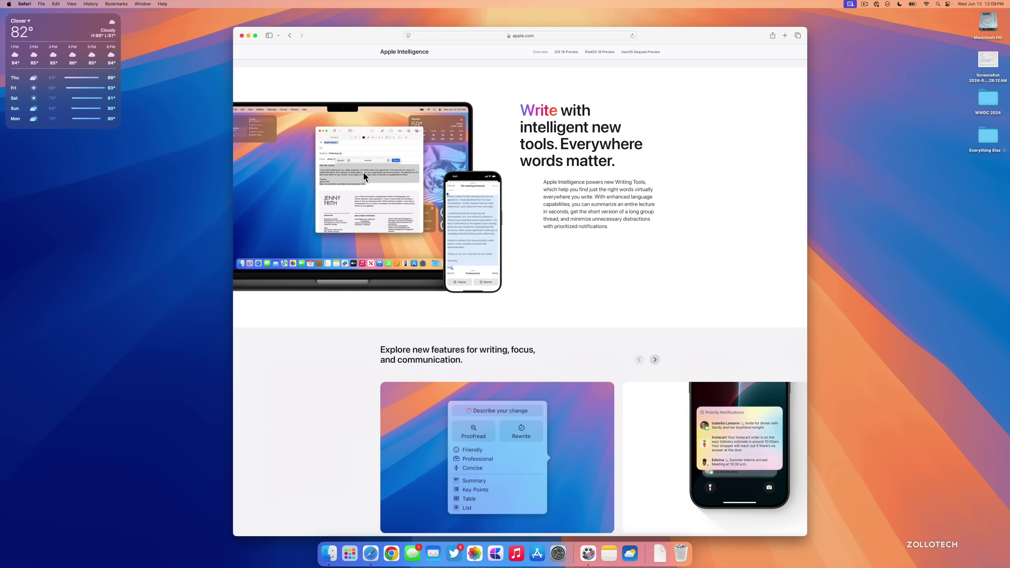
{"action": "scroll", "coordinate": [455, 278], "scroll_direction": "down", "scroll_amount": 5}
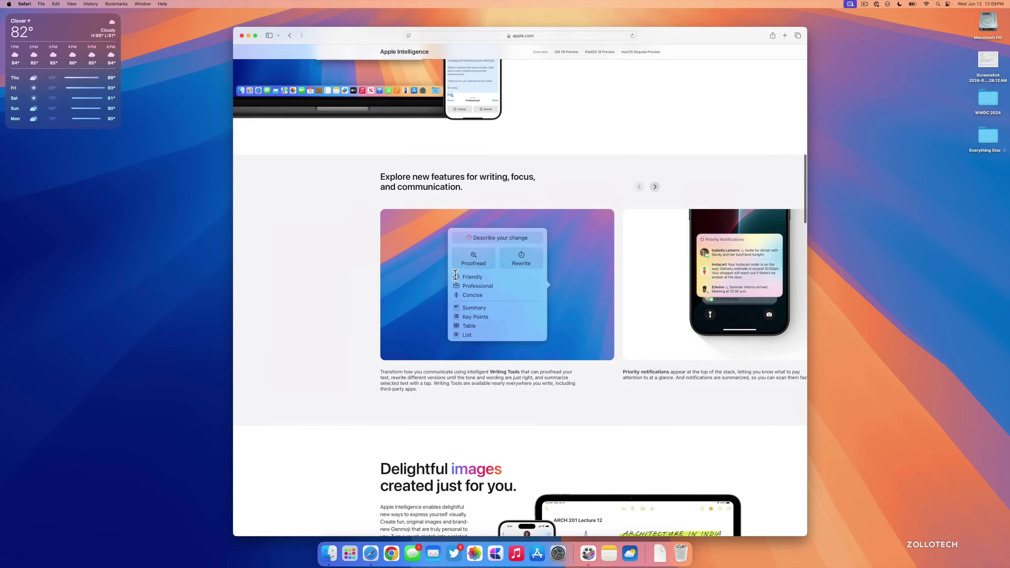
{"action": "scroll", "coordinate": [506, 376], "scroll_direction": "down", "scroll_amount": 10}
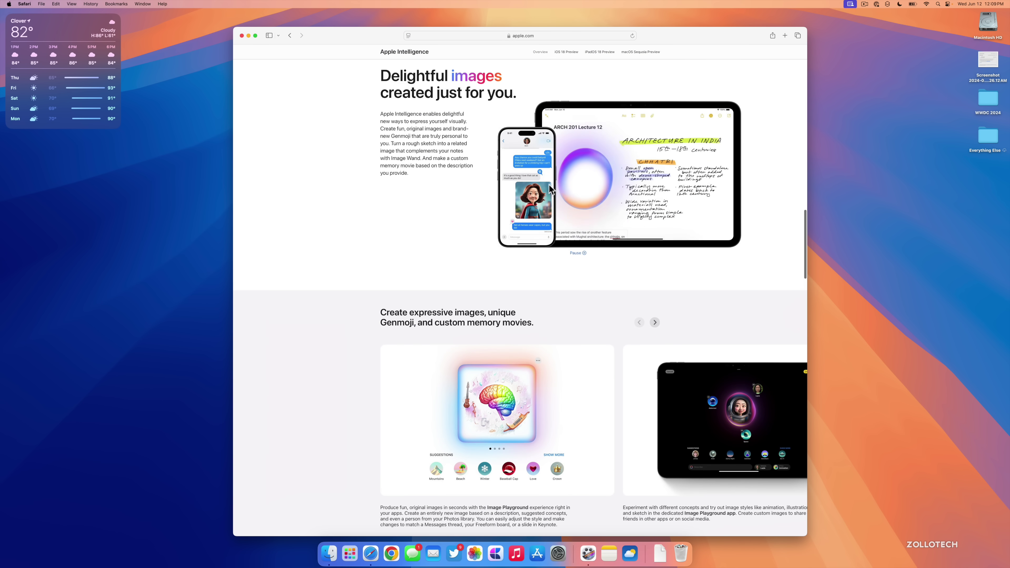
{"action": "scroll", "coordinate": [542, 419], "scroll_direction": "down", "scroll_amount": 13}
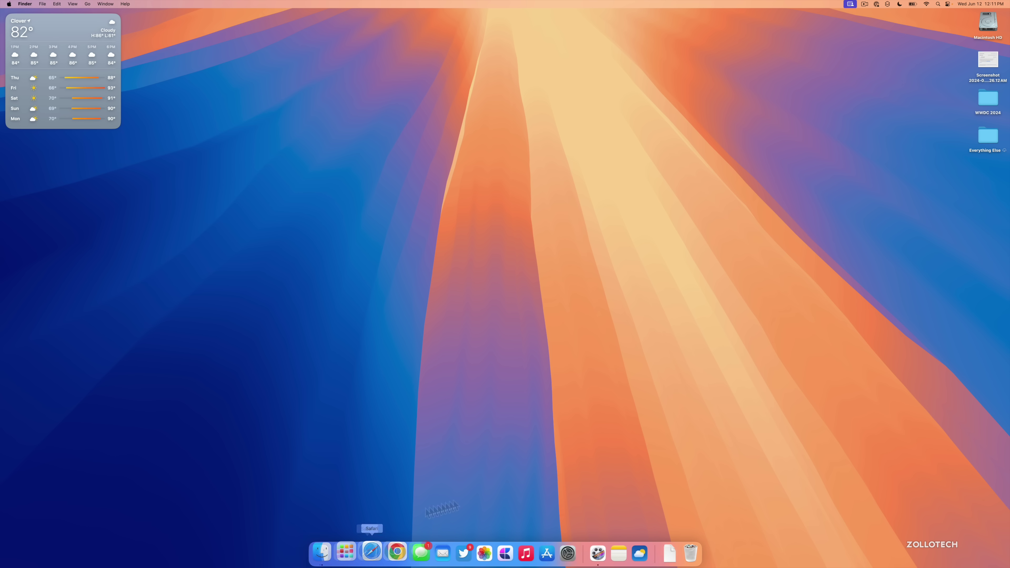
- Search Finder for 'iphone mirroring', drag the iPhone Mirroring app into the Dock, and close the window
{"action": "left_click", "coordinate": [329, 554]}
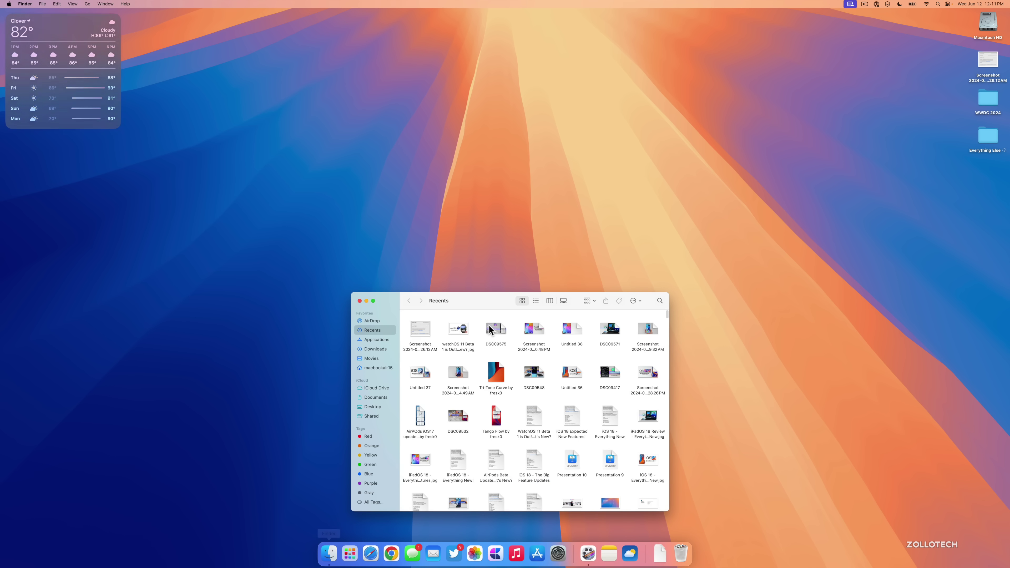
{"action": "left_click", "coordinate": [376, 320]}
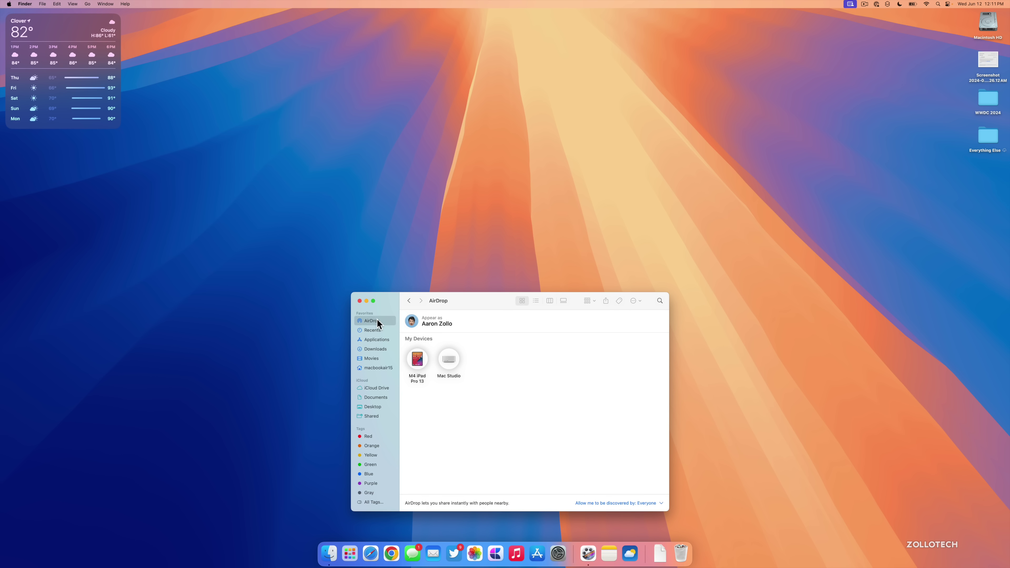
{"action": "left_click", "coordinate": [659, 301]}
{"action": "type", "text": "iphone mirrori"}
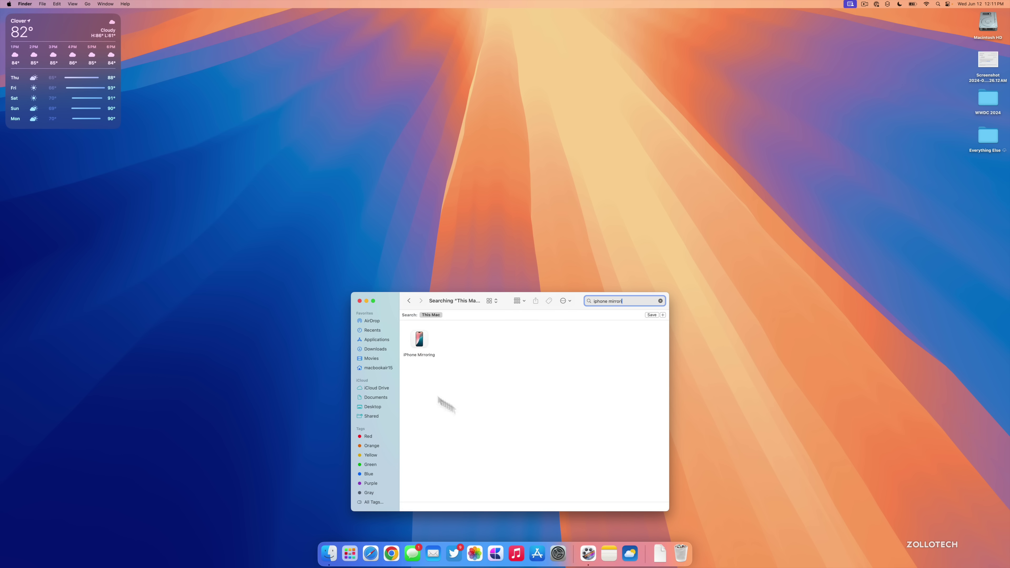
{"action": "left_click", "coordinate": [420, 340]}
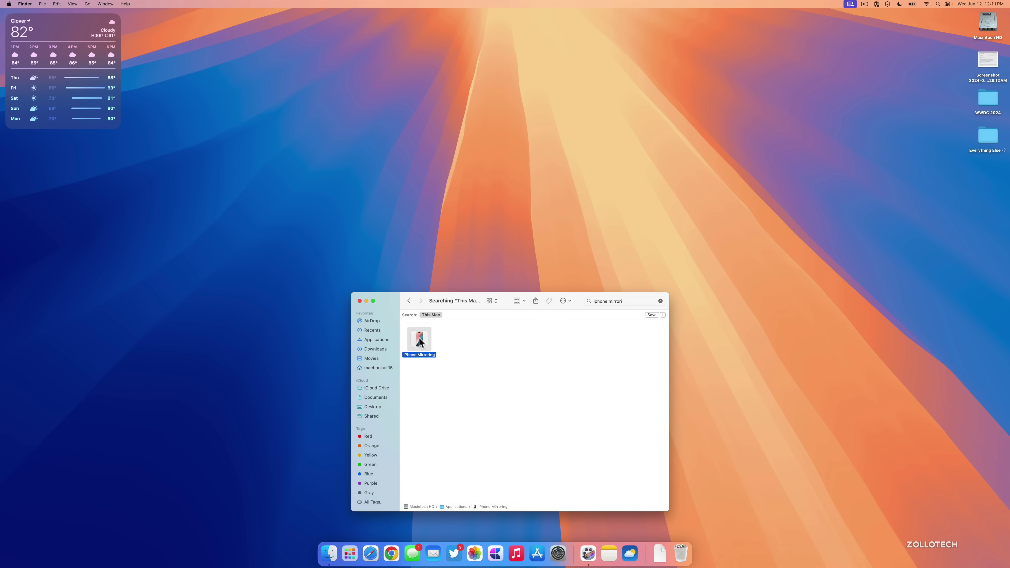
{"action": "left_click_drag", "start_coordinate": [419, 340], "coordinate": [630, 553]}
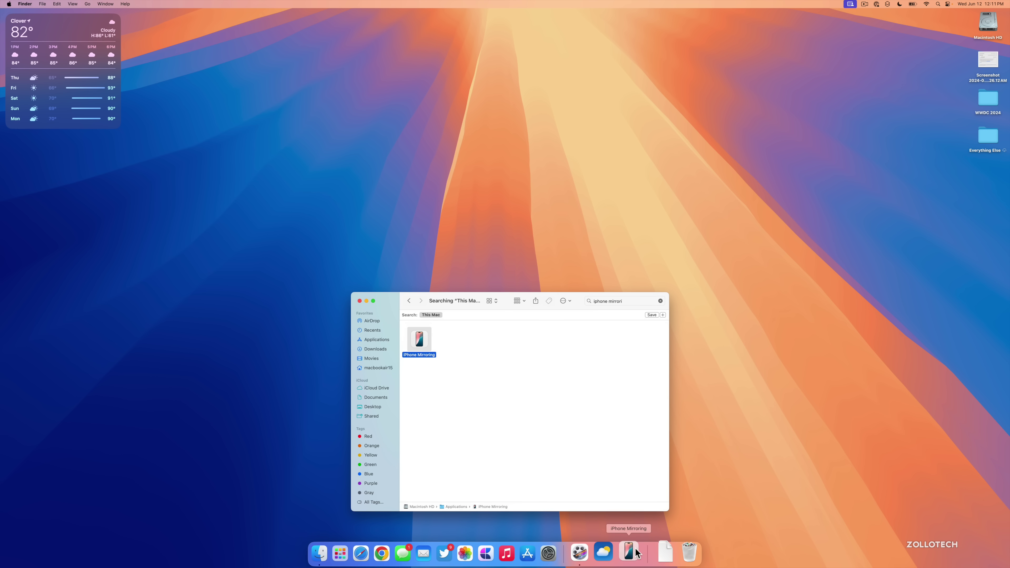
{"action": "left_click", "coordinate": [359, 301]}
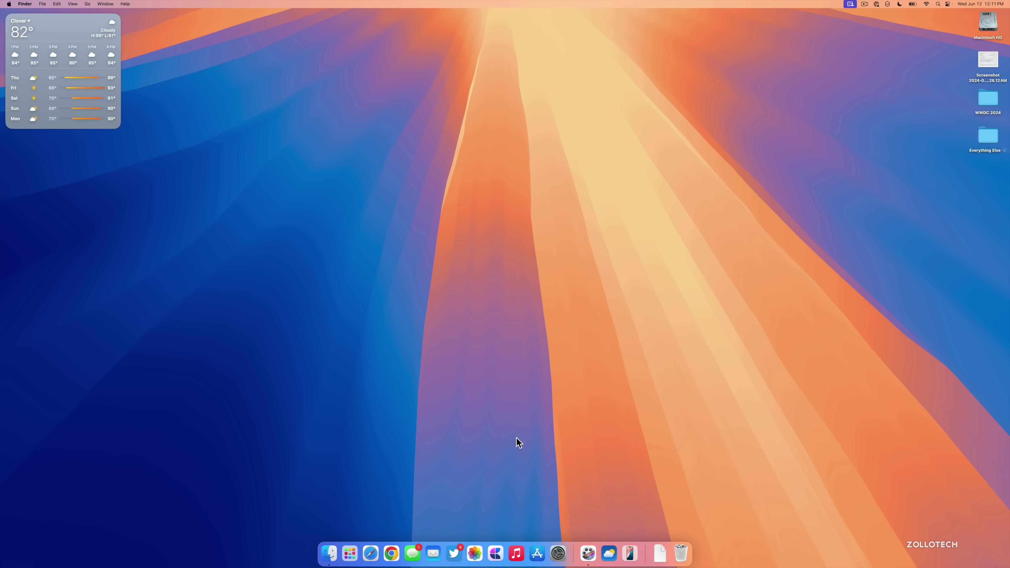
- Check Battery health (Normal, 100% maximum capacity) and the Last 10 Days chart, then quit System Settings
{"action": "left_click", "coordinate": [558, 553]}
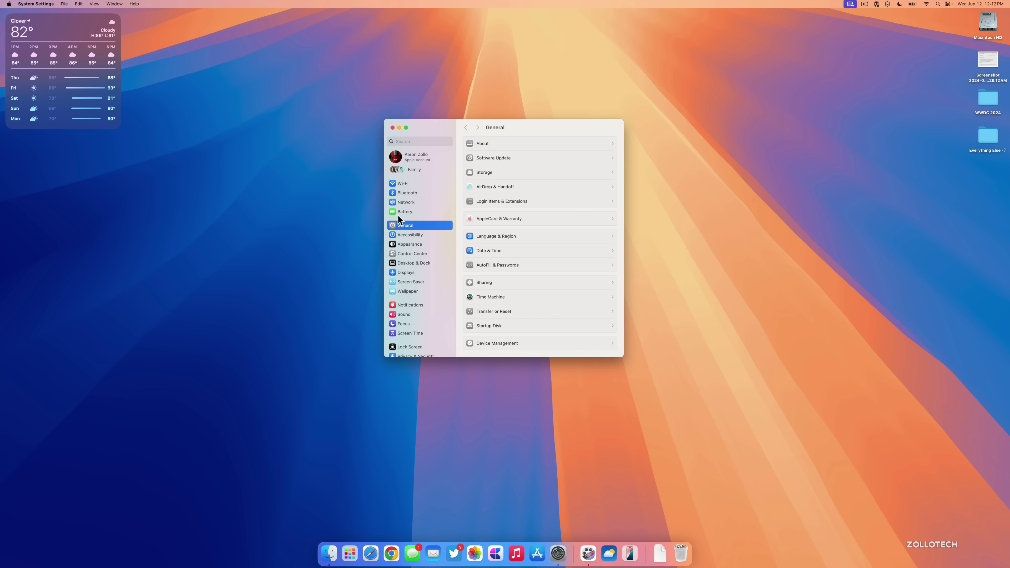
{"action": "left_click", "coordinate": [398, 215]}
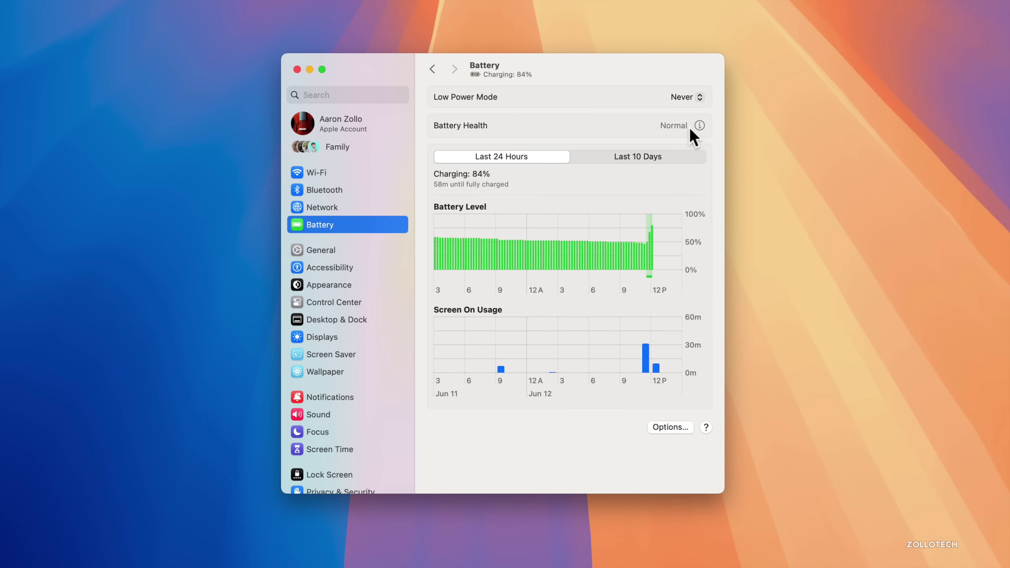
{"action": "left_click", "coordinate": [698, 125]}
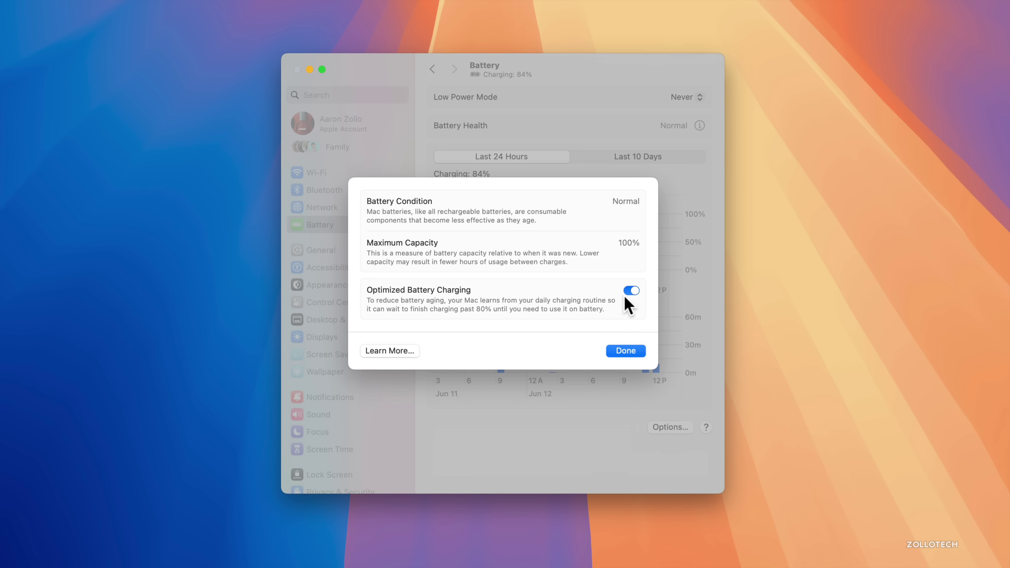
{"action": "left_click", "coordinate": [626, 350]}
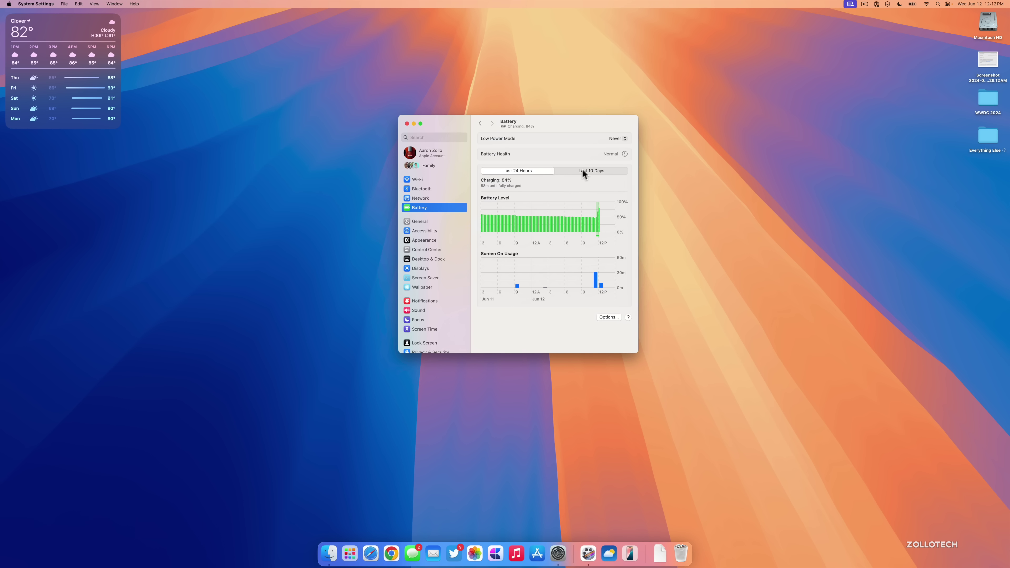
{"action": "left_click", "coordinate": [580, 170]}
{"action": "key", "text": "super+q"}
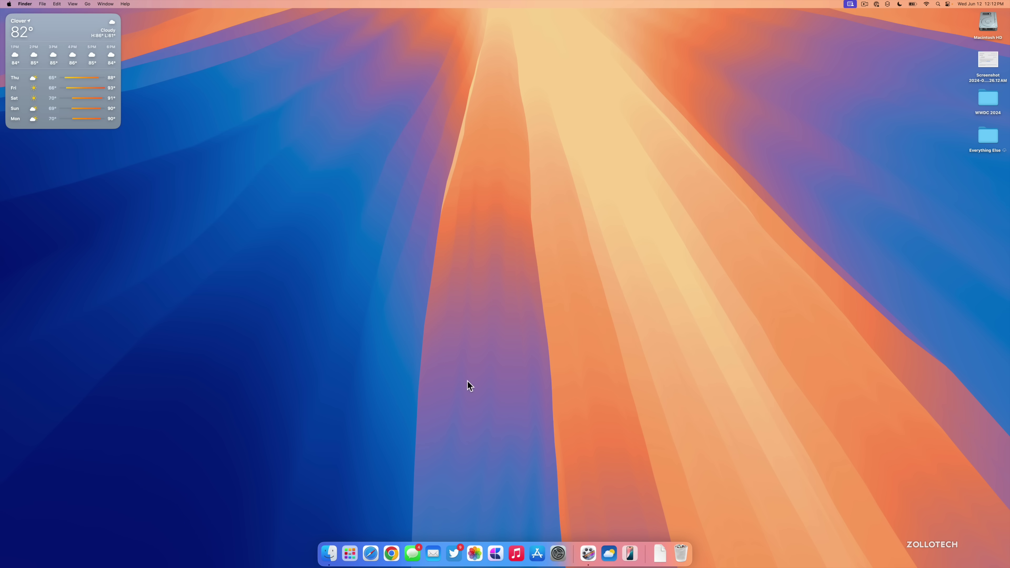